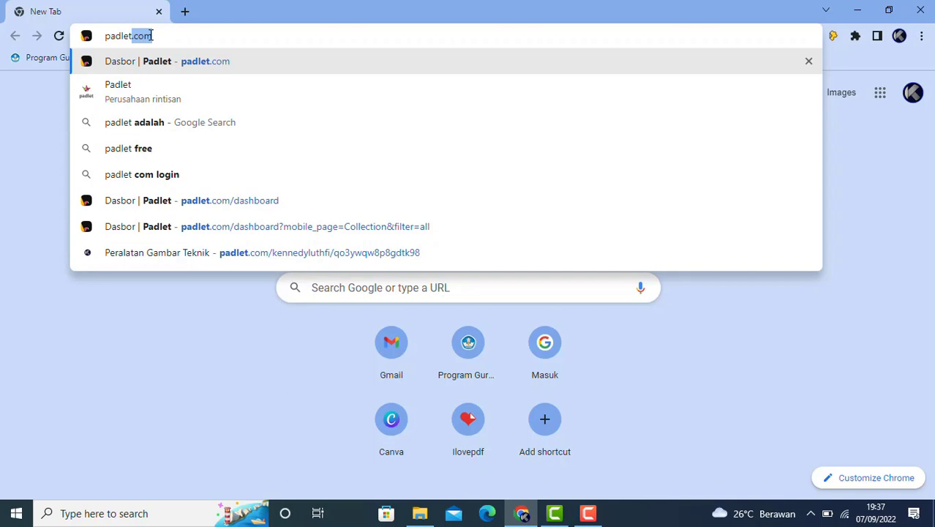
Go to padlet.com and open the Peralatan Gambar Teknik padlet from the dashboard.
text(.com)
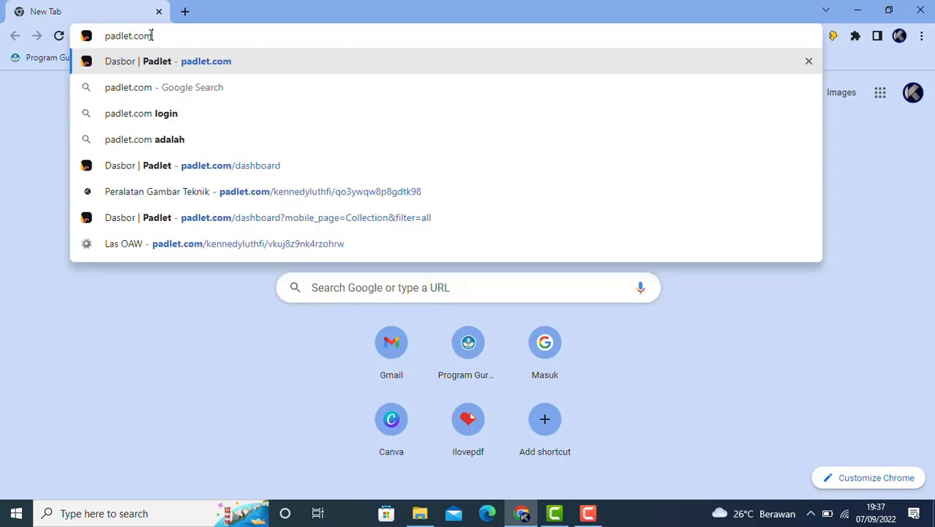
key(Return)
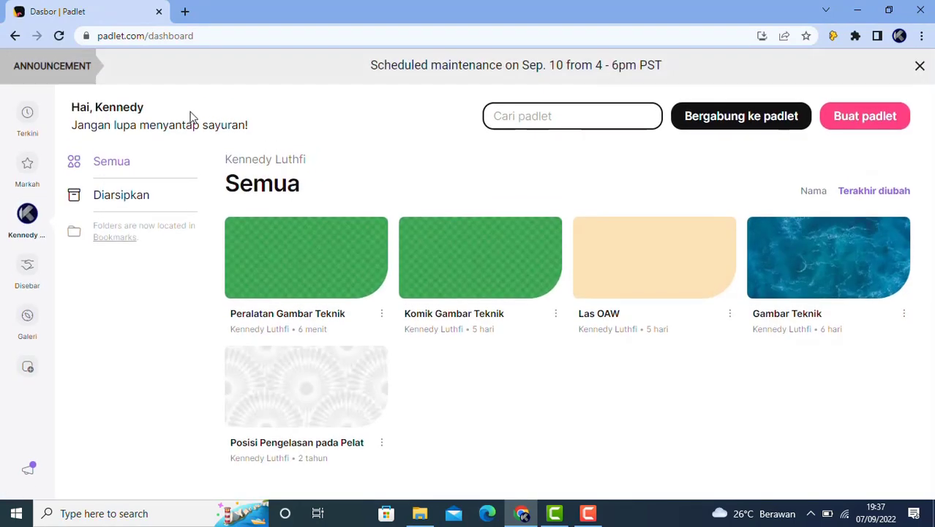
click(319, 261)
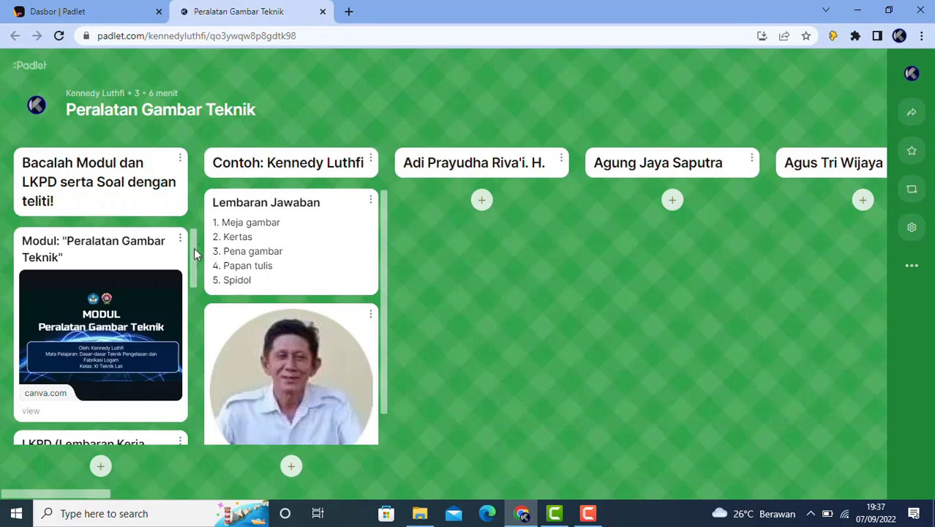
Look through the posts in the first column, from the module down to the question sheet and back.
scroll(192, 249, down, 1)
scroll(191, 249, up, 1)
click(194, 266)
click(194, 261)
mouse_move(189, 267)
mouse_down()
mouse_move(184, 373)
mouse_move(193, 425)
mouse_up()
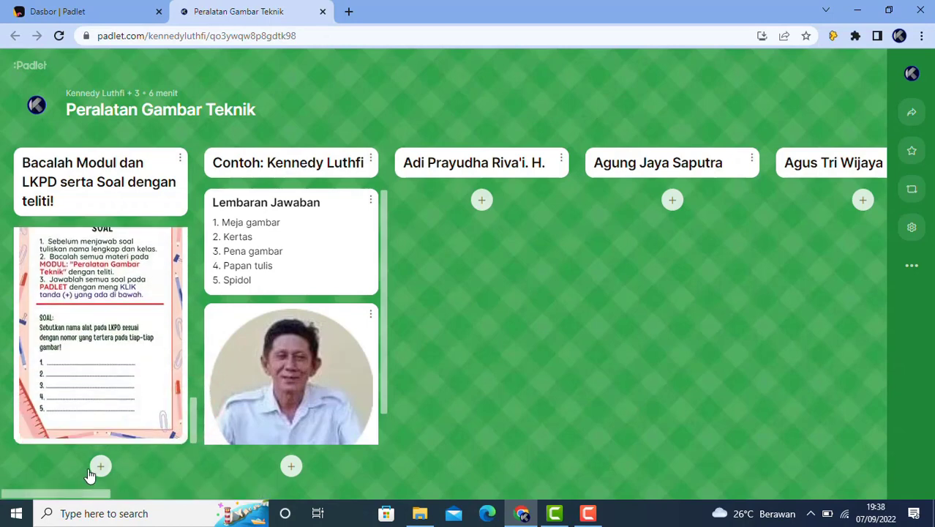
click(190, 426)
drag(191, 426, 195, 255)
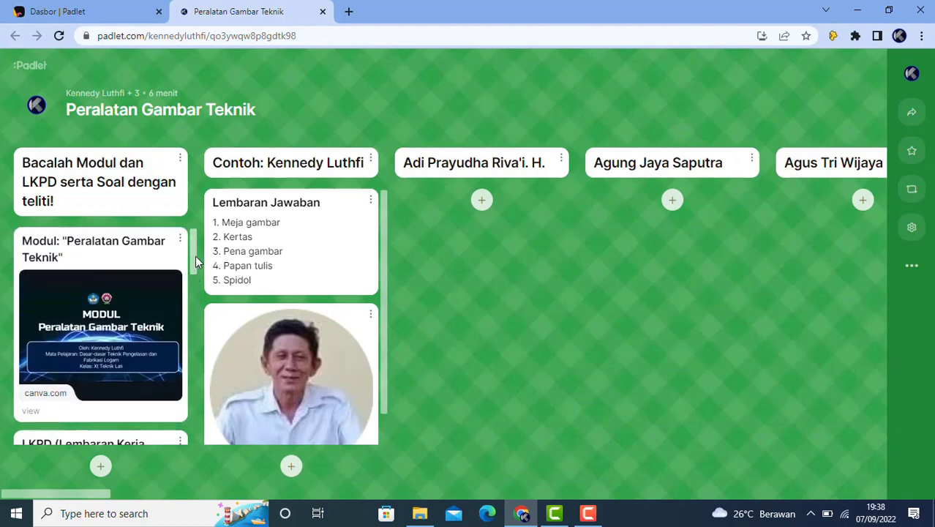
Open the linked Peralatan Gambar Teknik module, view its second slide, and close the presentation.
click(112, 316)
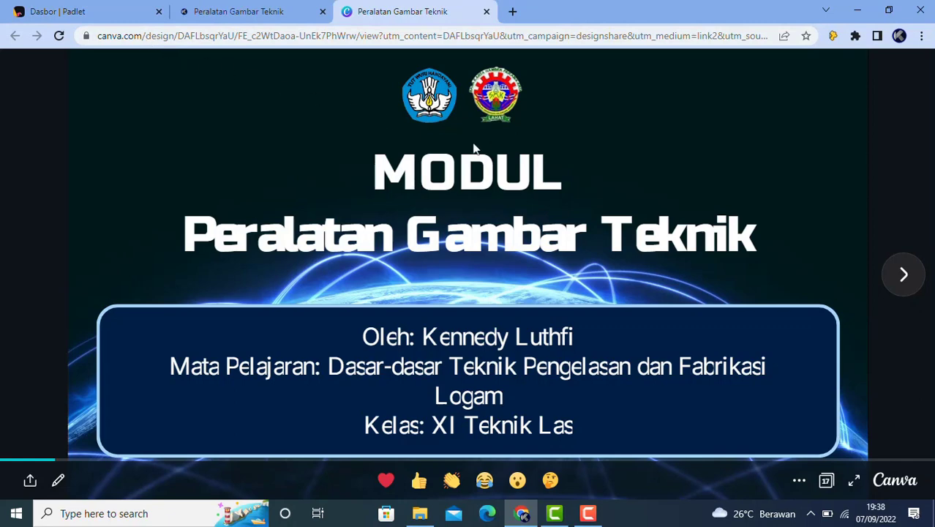
click(901, 278)
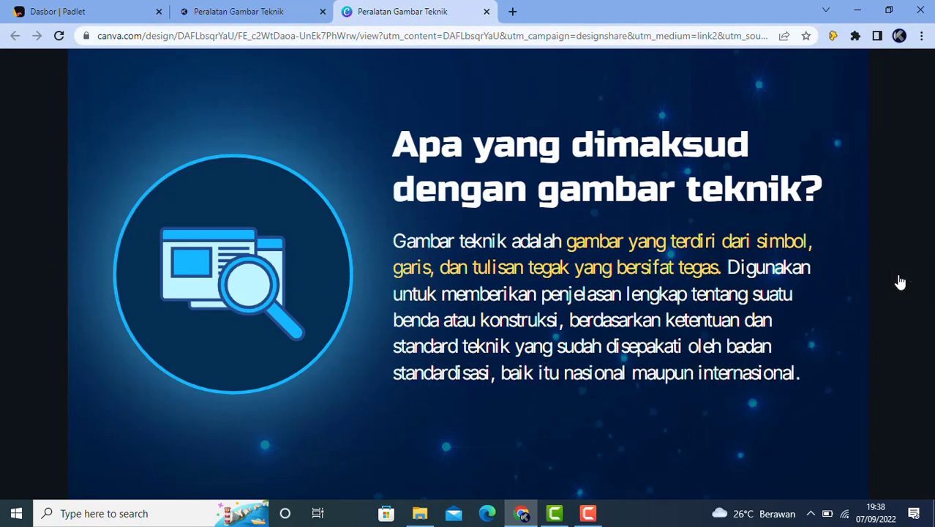
click(487, 12)
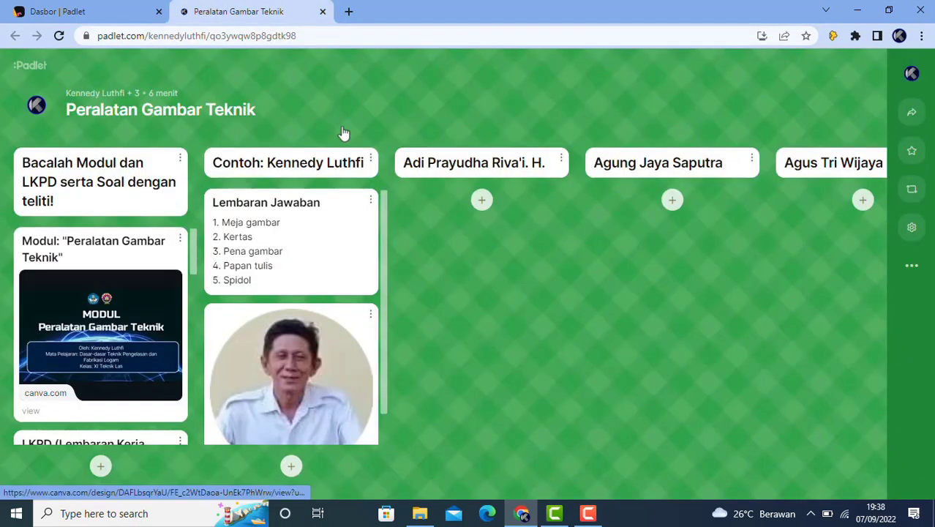
Review the LKPD worksheet, the Petunjuk Menjawab Soal post and the question sheet in the first column.
scroll(104, 323, down, 5)
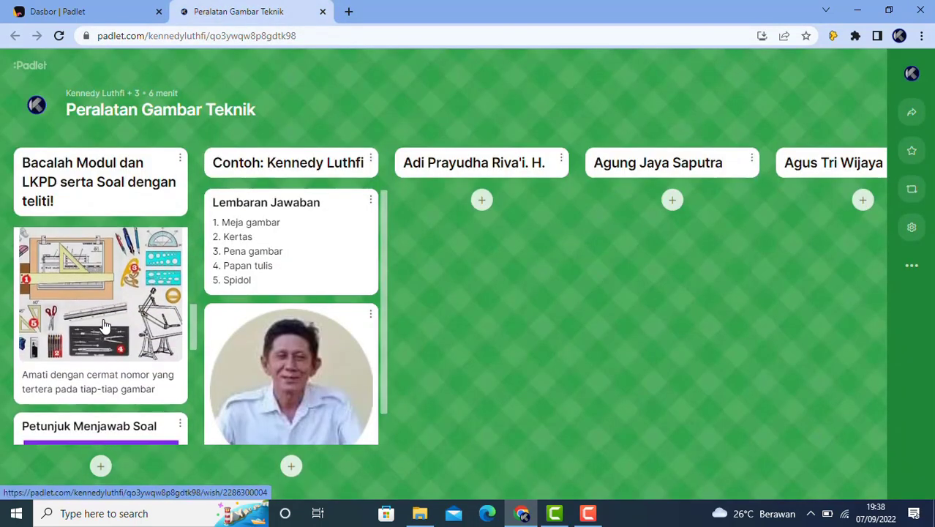
scroll(105, 325, up, 1)
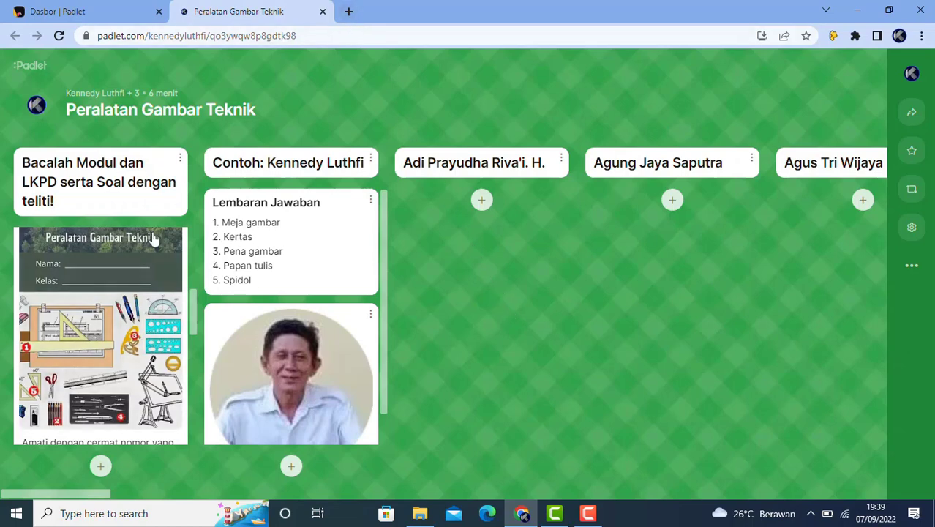
scroll(98, 298, down, 2)
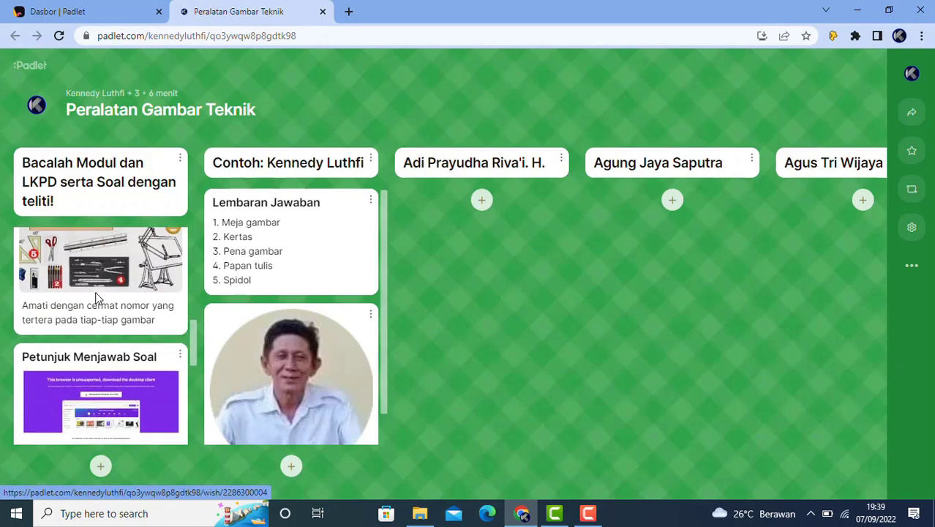
scroll(97, 298, down, 4)
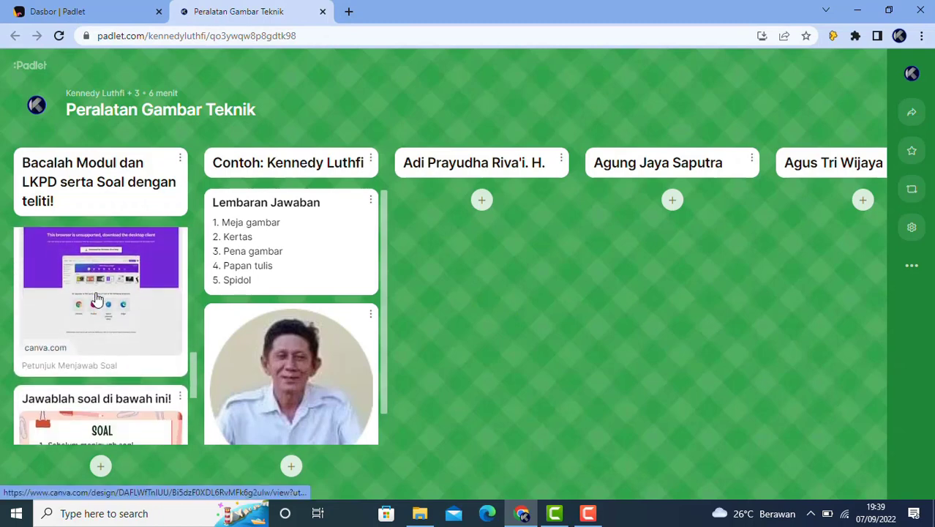
scroll(97, 298, down, 2)
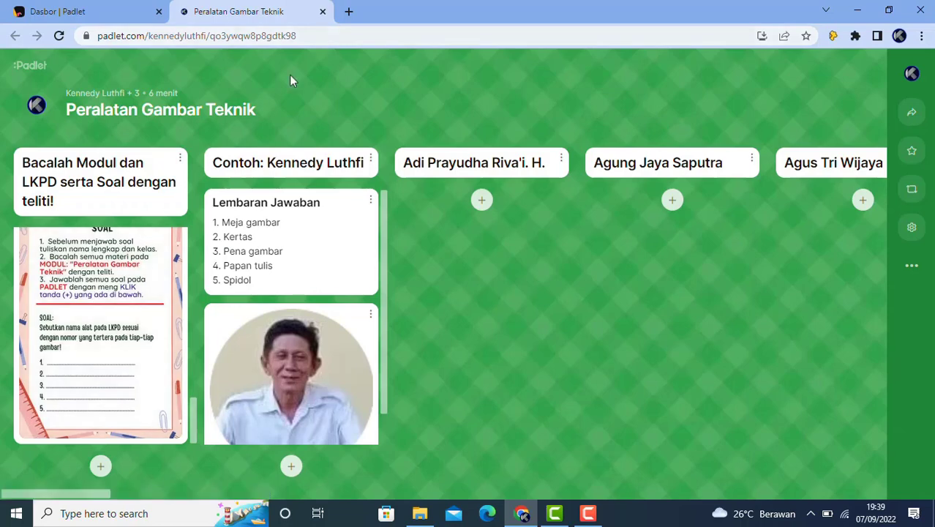
Open Canva in a new browser tab and display the recent designs under Proyek.
click(348, 13)
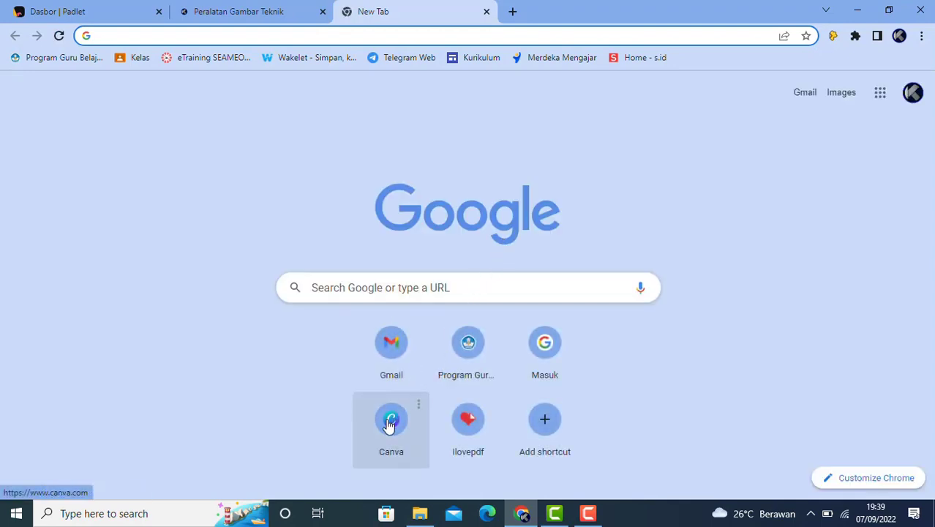
click(390, 423)
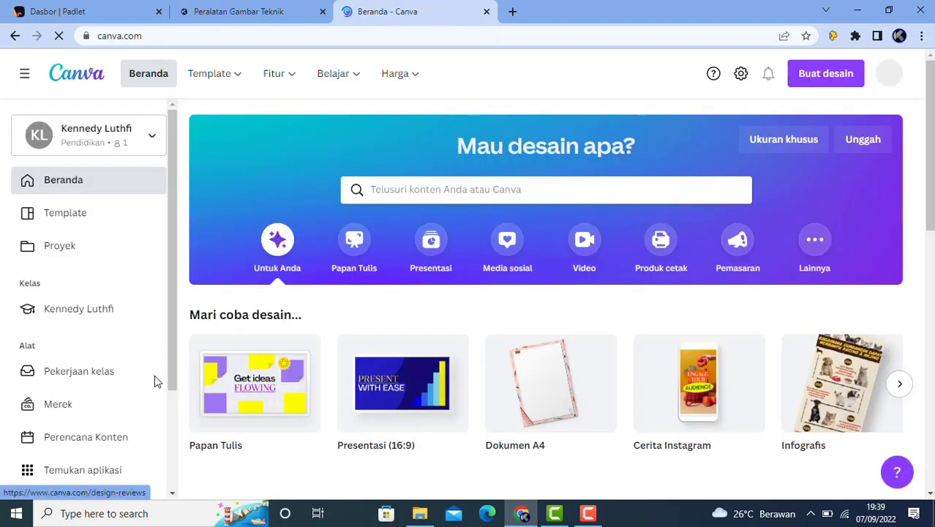
click(52, 249)
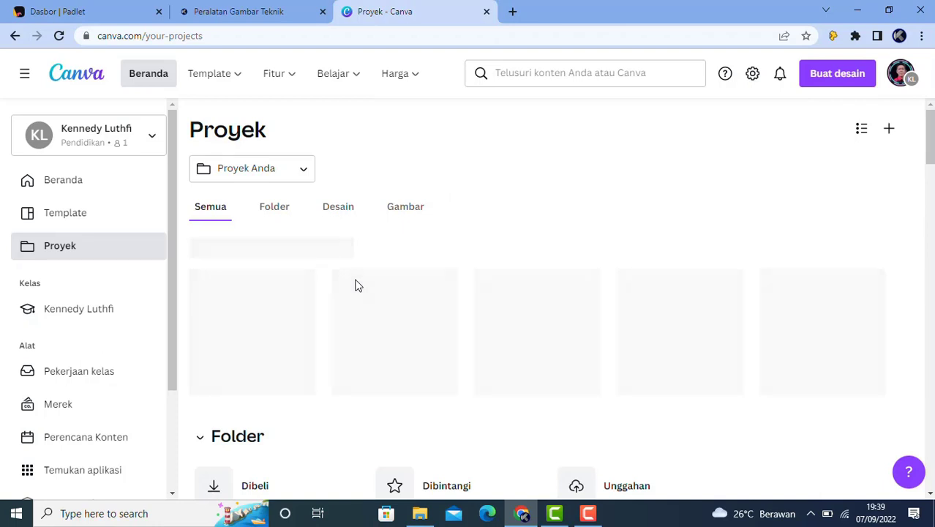
scroll(356, 284, down, 1)
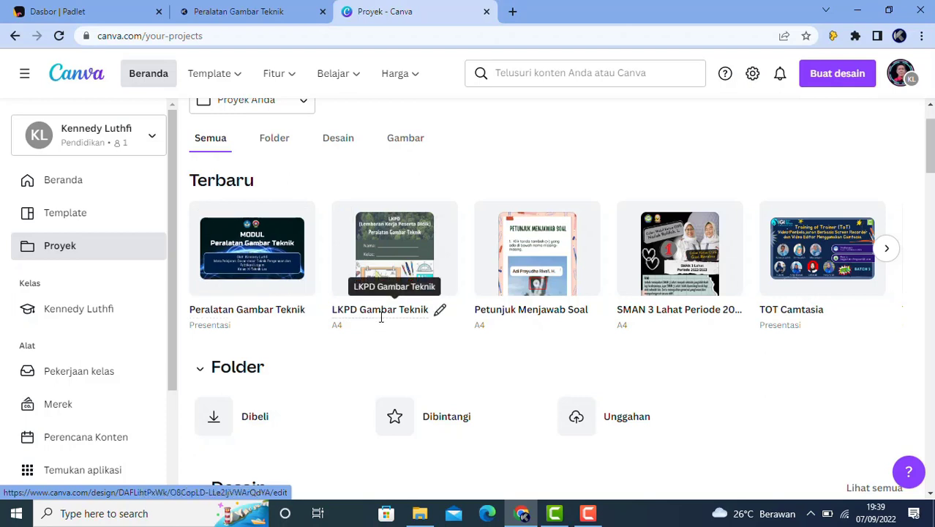
Open the LKPD Gambar Teknik design, view its worksheet and question pages, and return to the project list.
click(383, 256)
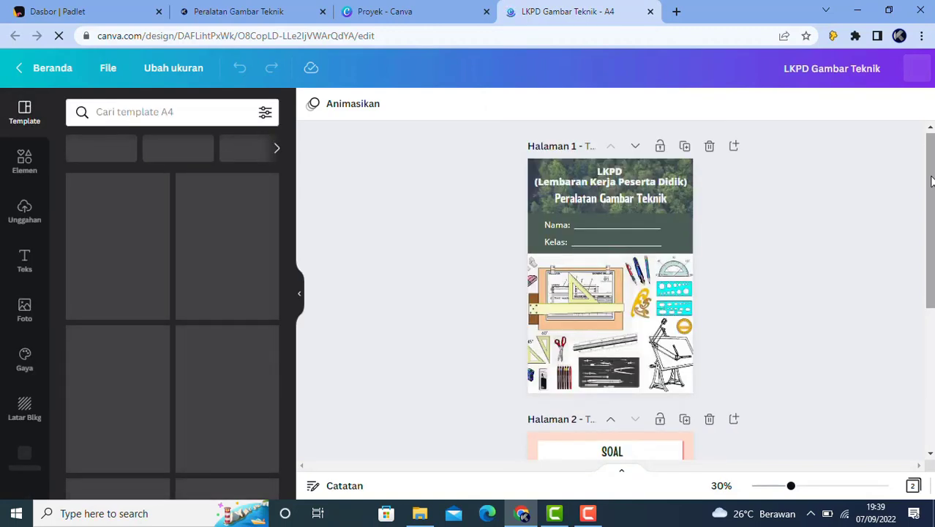
drag(931, 176, 931, 203)
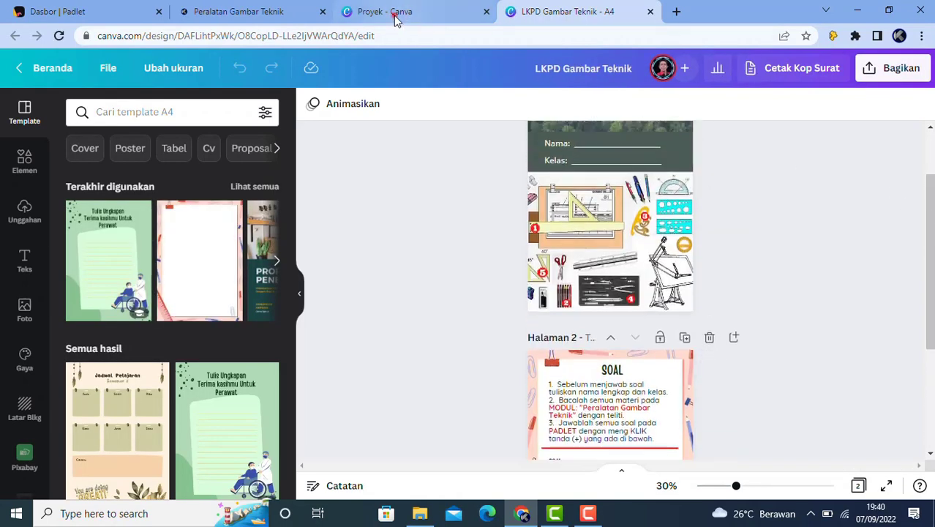
click(395, 14)
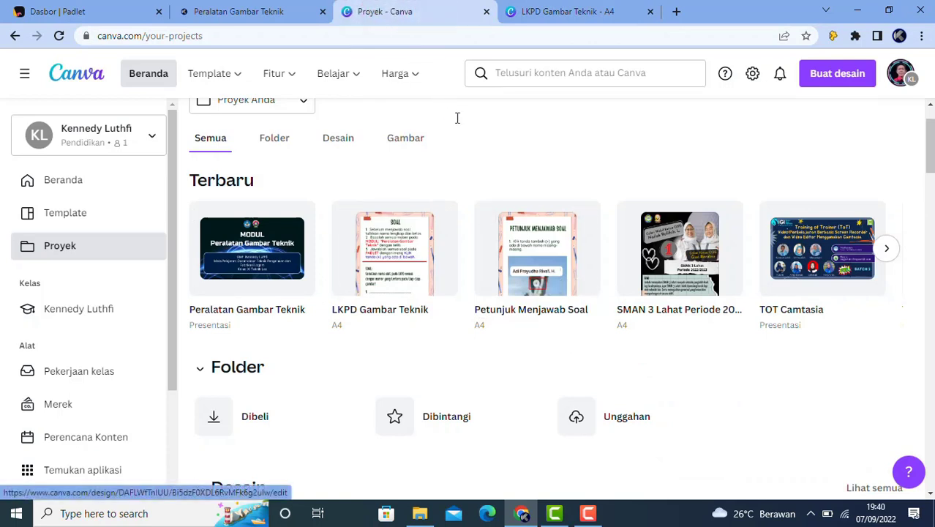
Open the Petunjuk Menjawab Soal design, close the LKPD design, examine the answering instructions, and close this design too.
click(538, 256)
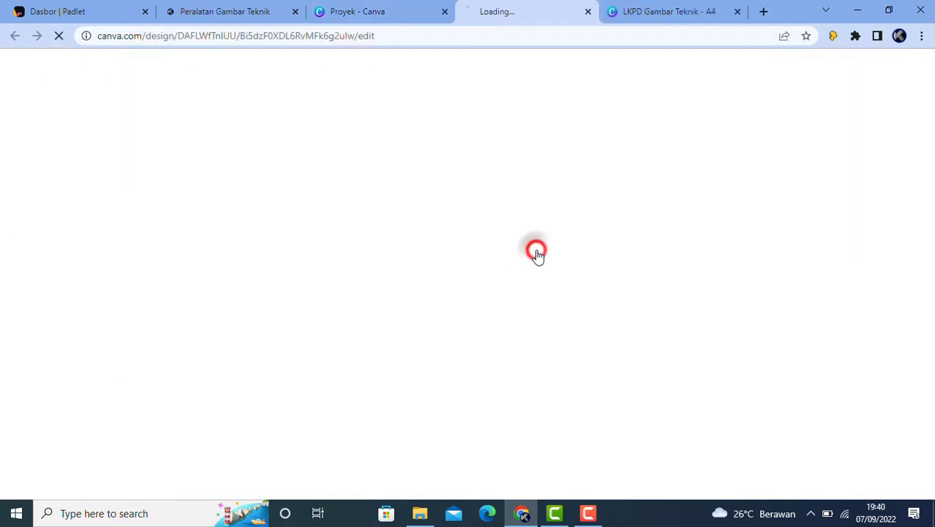
click(741, 12)
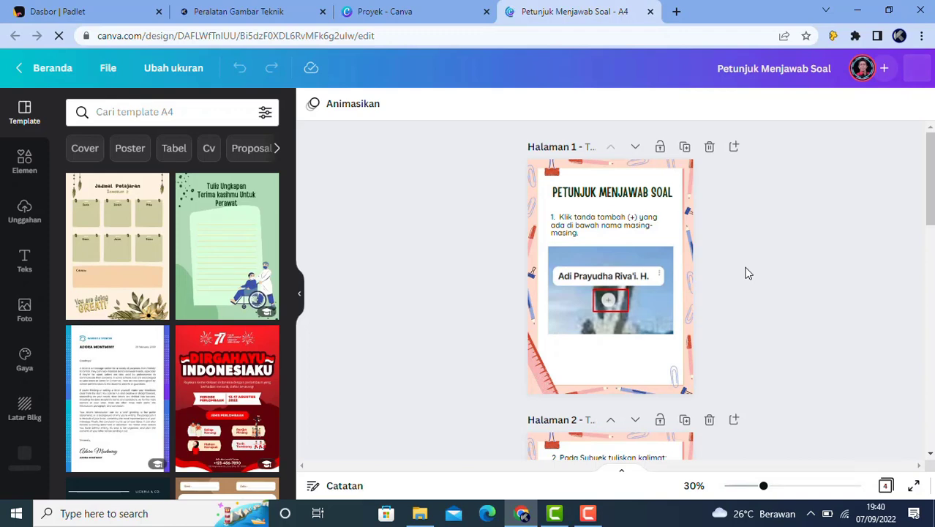
click(299, 295)
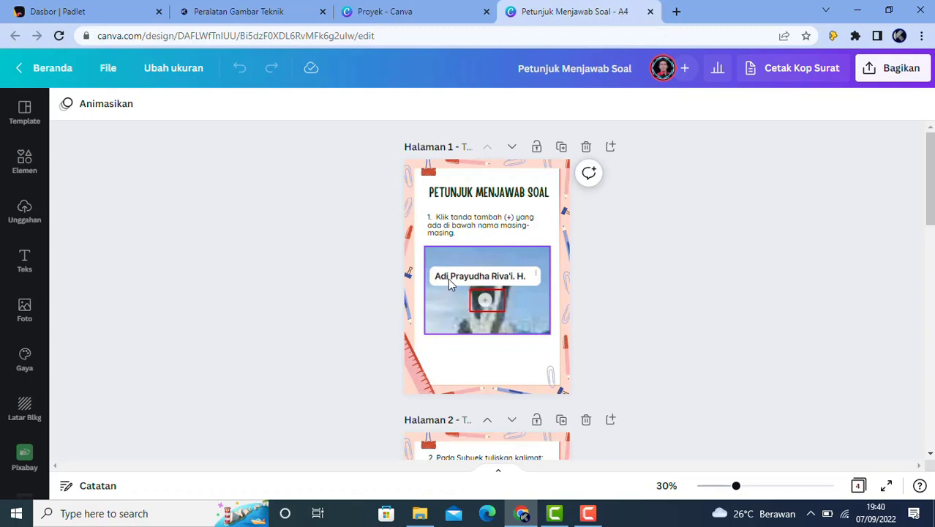
scroll(448, 278, down, 3)
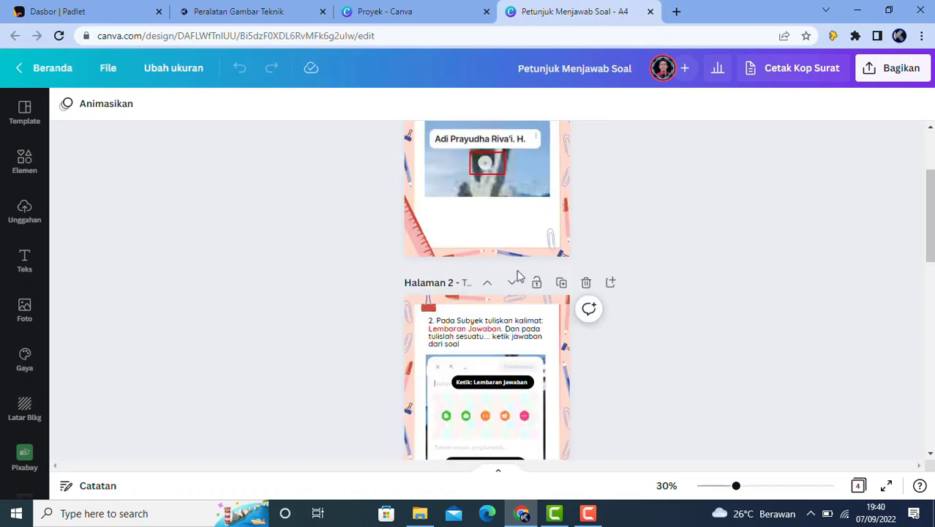
drag(927, 215, 925, 235)
scroll(880, 181, up, 2)
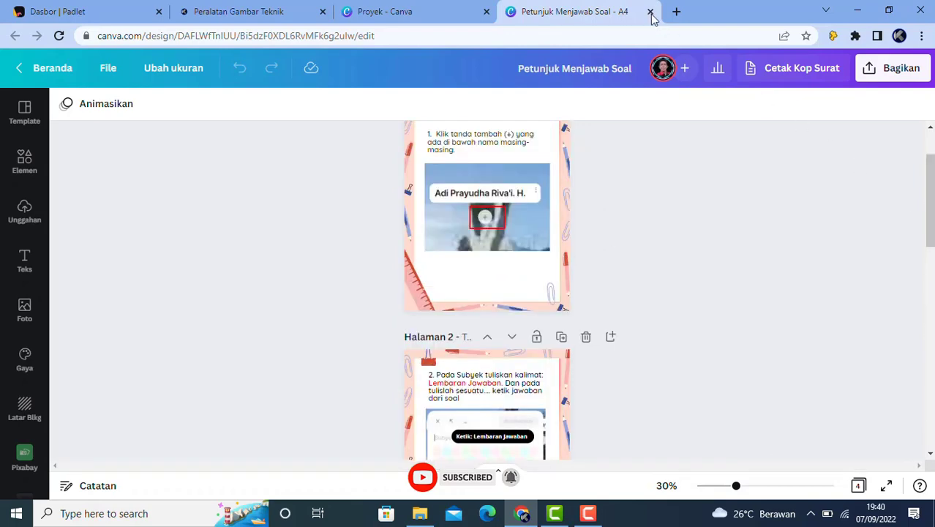
click(649, 13)
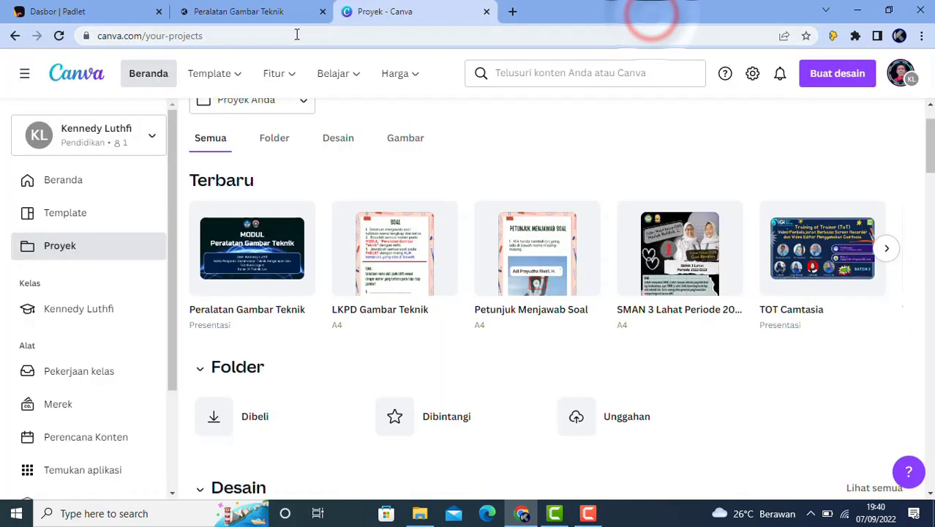
Switch back to the Padlet dashboard and try to create a new padlet.
click(81, 13)
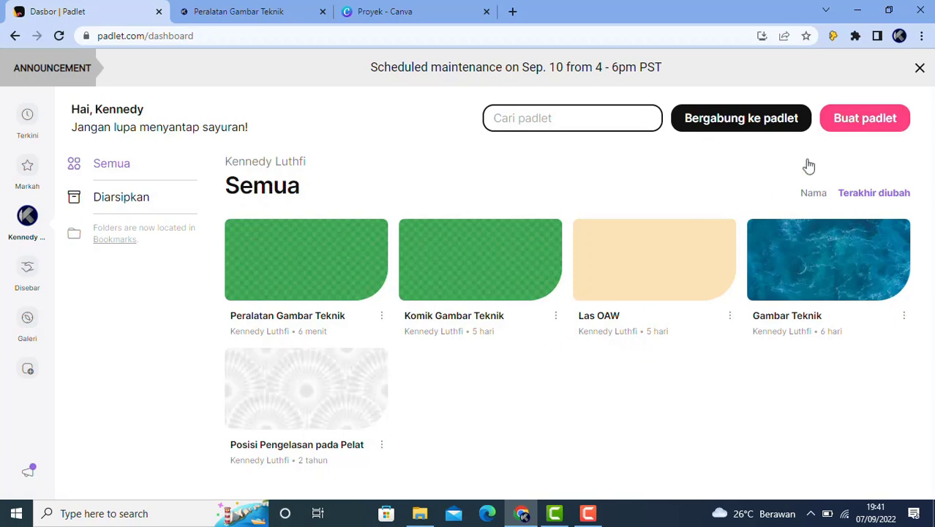
click(861, 122)
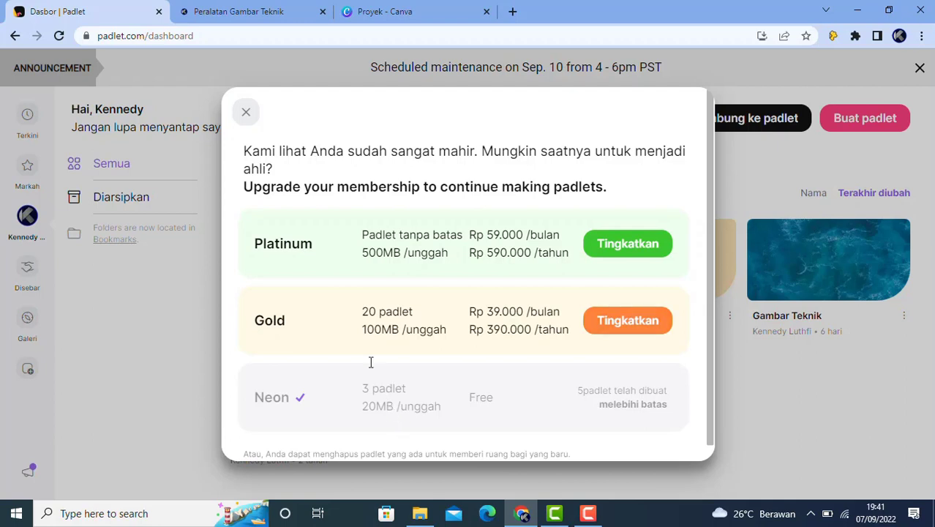
click(246, 112)
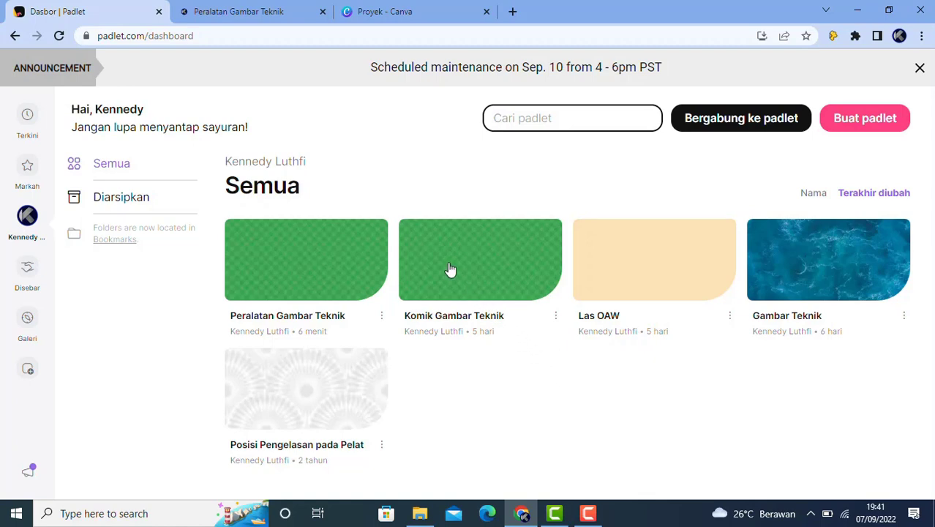
Archive the Komik Gambar Teknik padlet and create a new padlet with the Dinding layout.
click(556, 318)
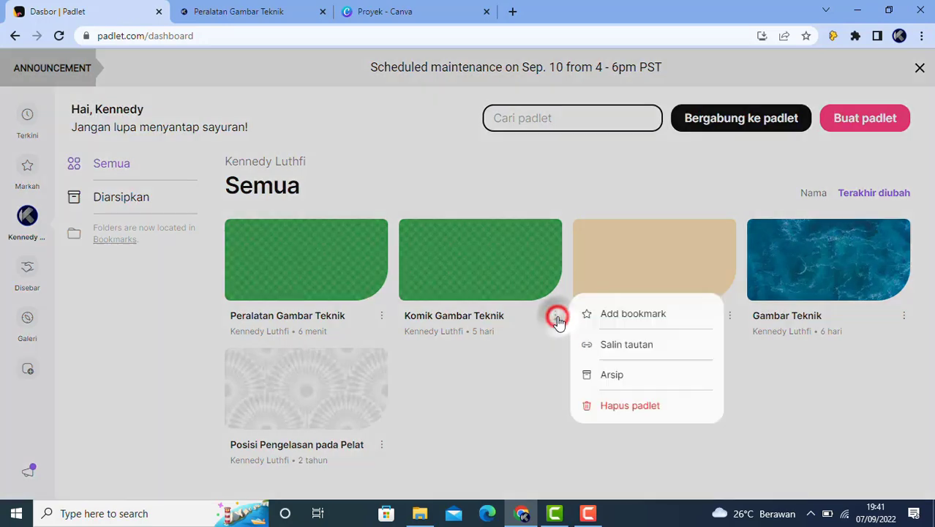
click(612, 377)
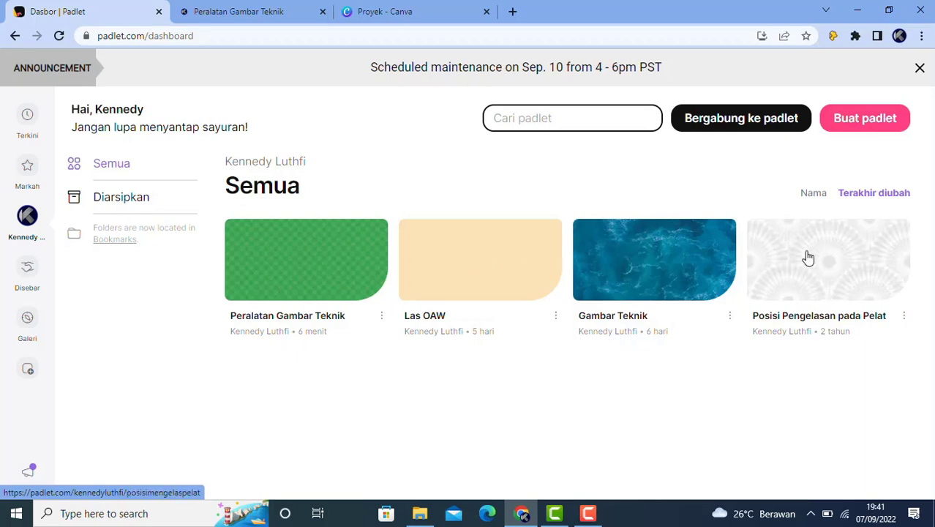
click(851, 123)
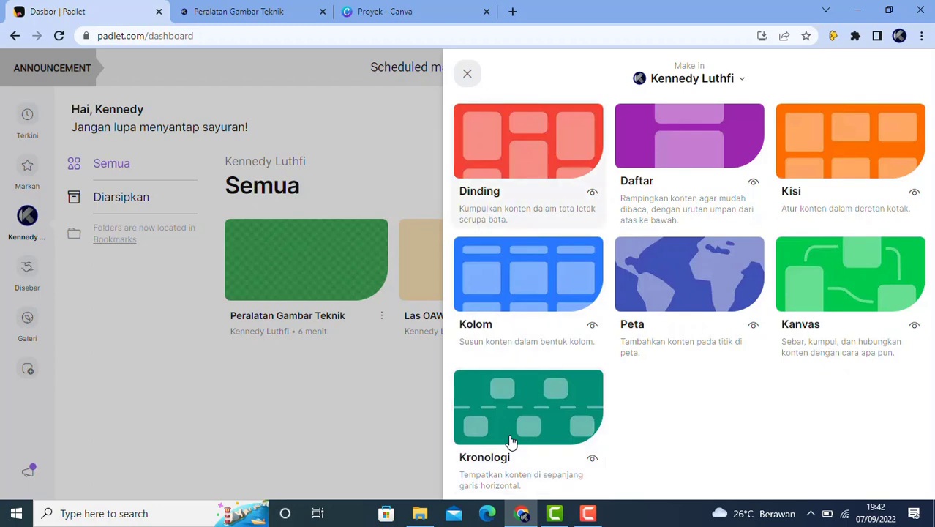
click(530, 147)
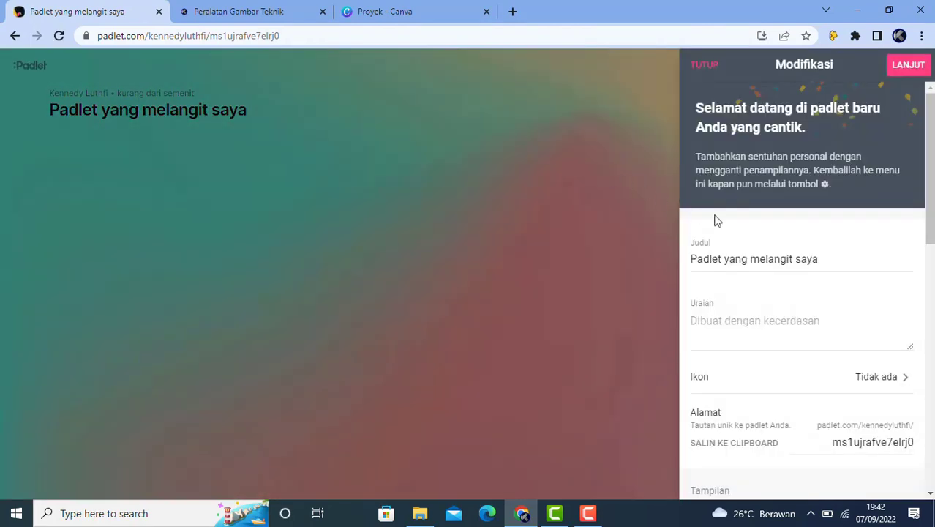
Set the new padlet's title to "Peralatan Gambar Teknik".
click(826, 260)
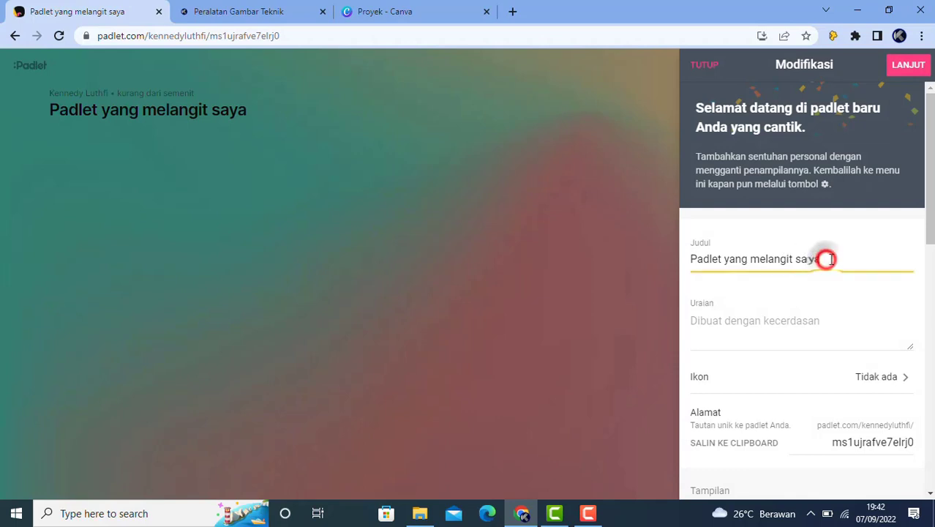
drag(826, 260, 655, 265)
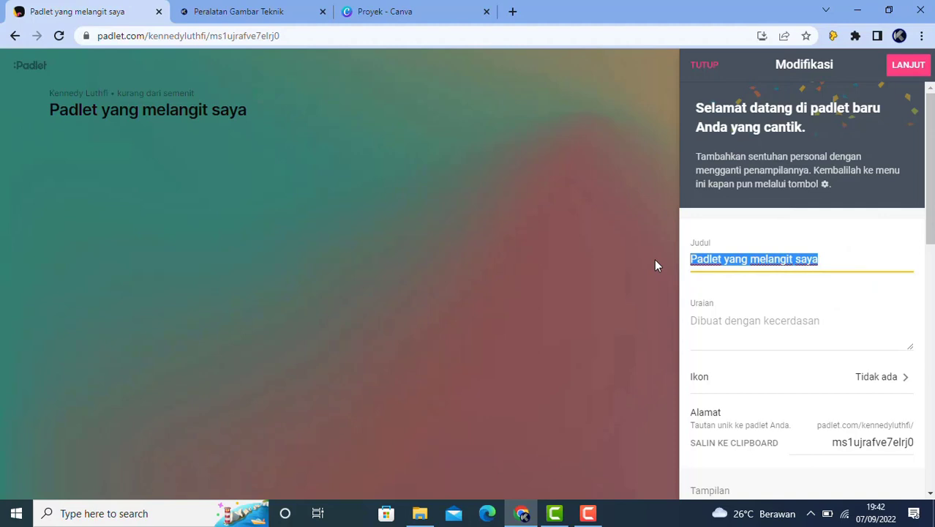
text(Perlata)
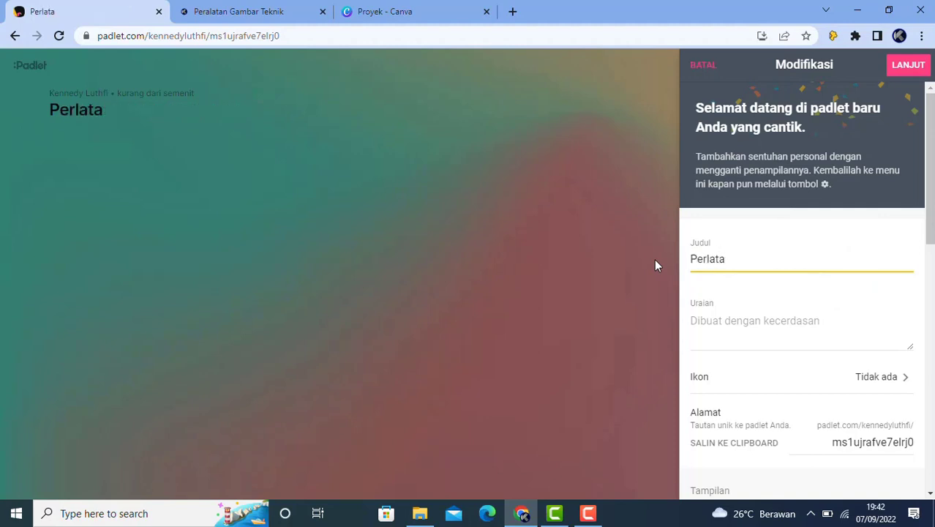
key(BackSpace)
key(BackSpace)
key(BackSpace)
key(BackSpace)
text(alatan )
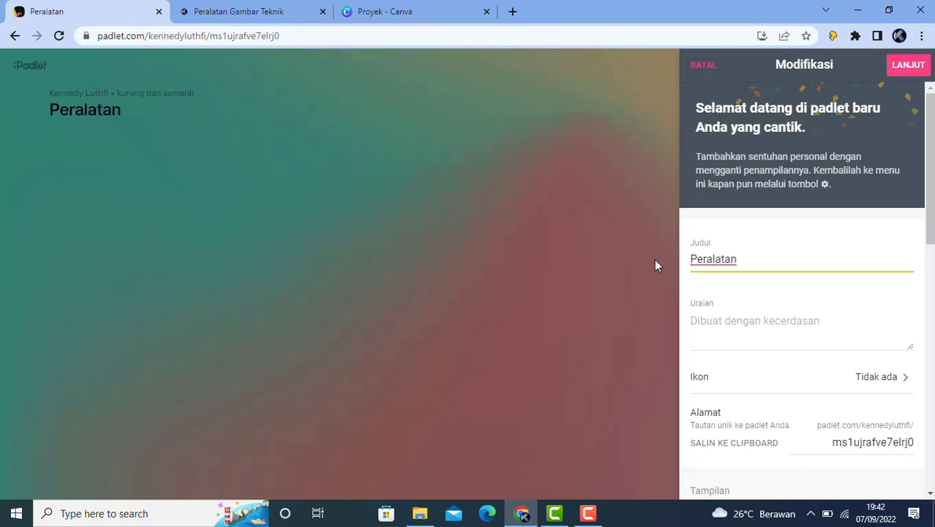
text(Gambar Teknik)
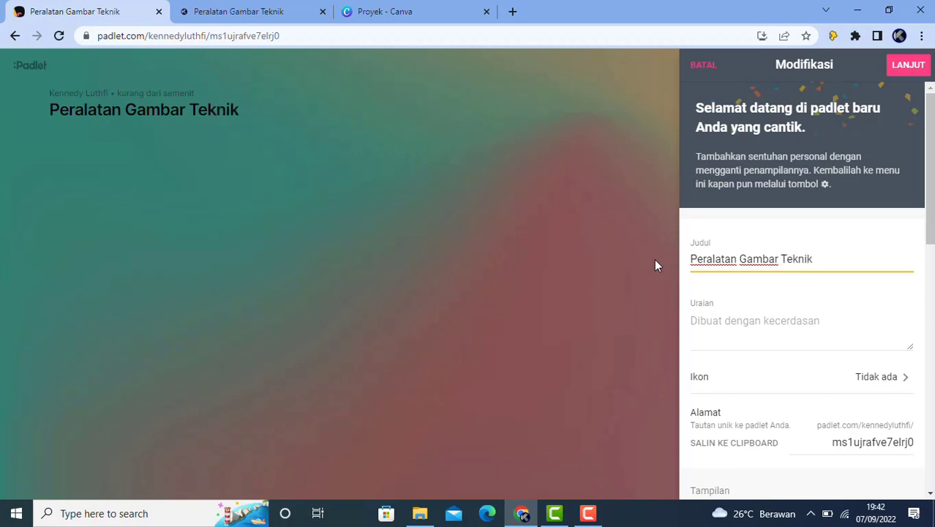
Open the padlet's icon choices and look through the smiley, animal, and food and drink emoji categories.
scroll(673, 260, down, 1)
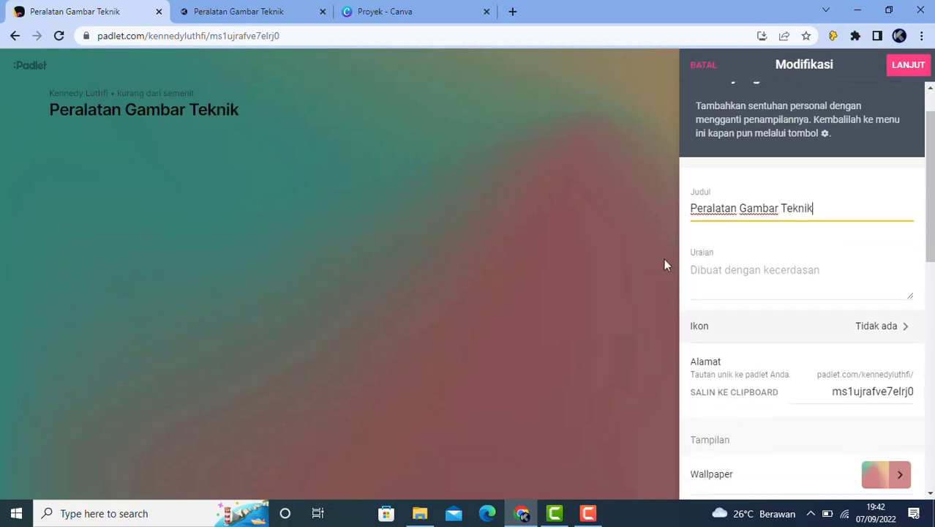
click(740, 254)
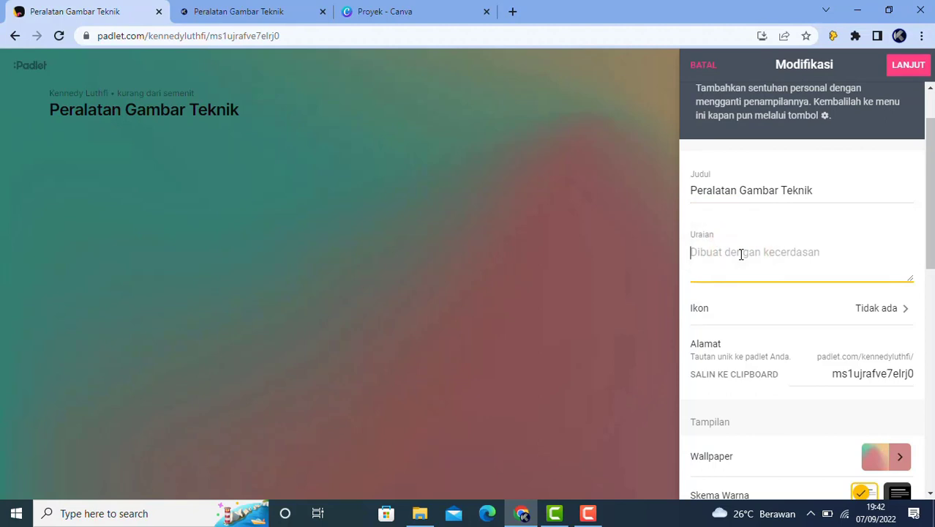
click(899, 313)
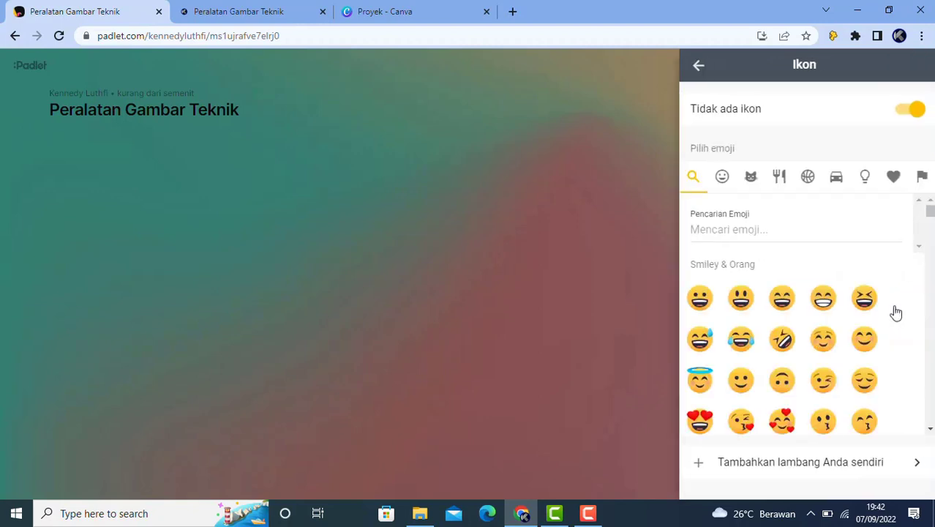
click(722, 178)
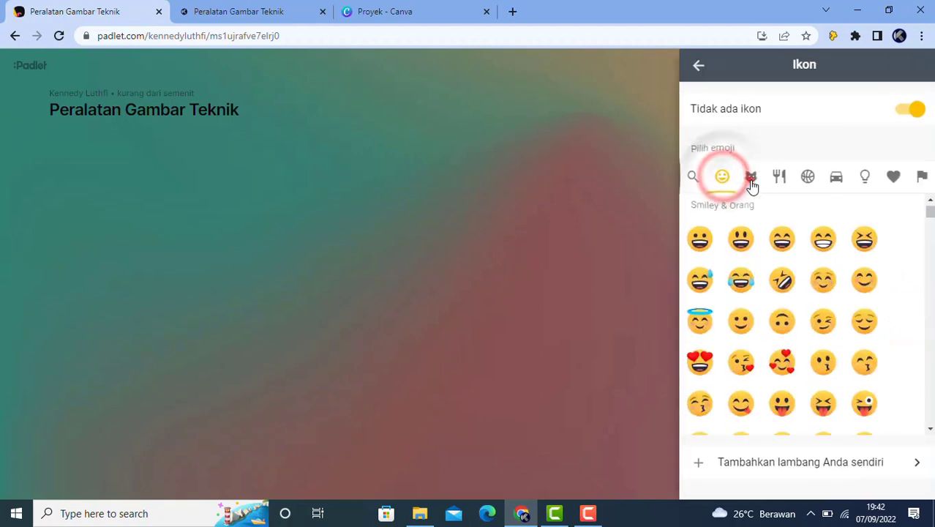
click(751, 179)
click(778, 178)
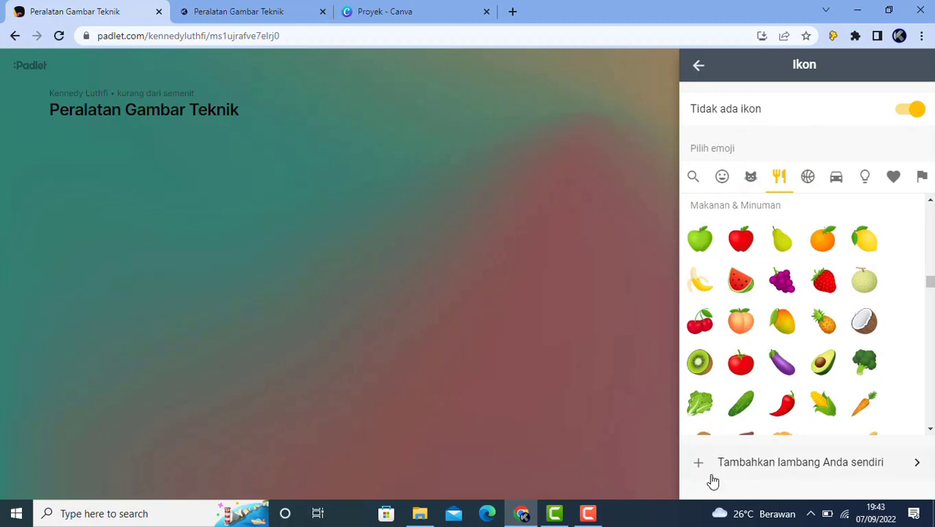
Upload the "3. Badge Wizard" image from the Foto Pribadi folder inside Foto on Local Disk (D:) as the padlet's own icon.
click(857, 472)
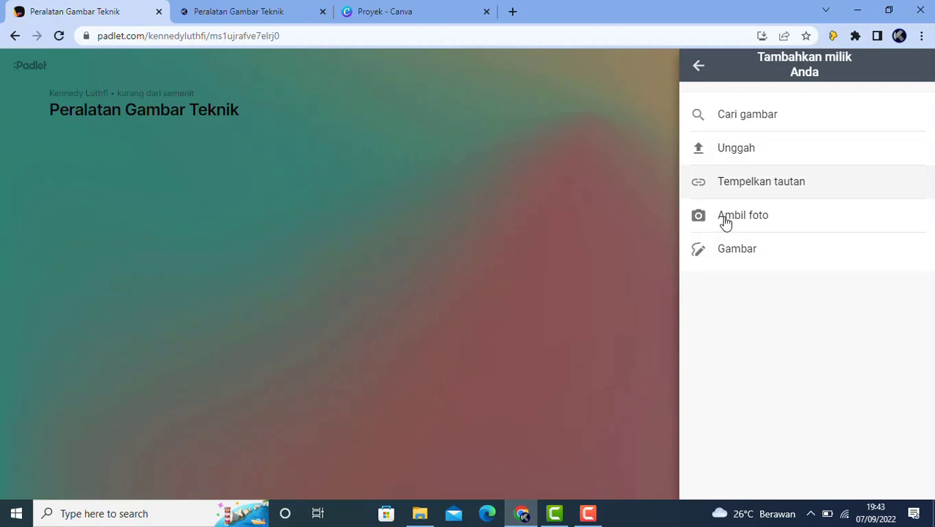
click(735, 149)
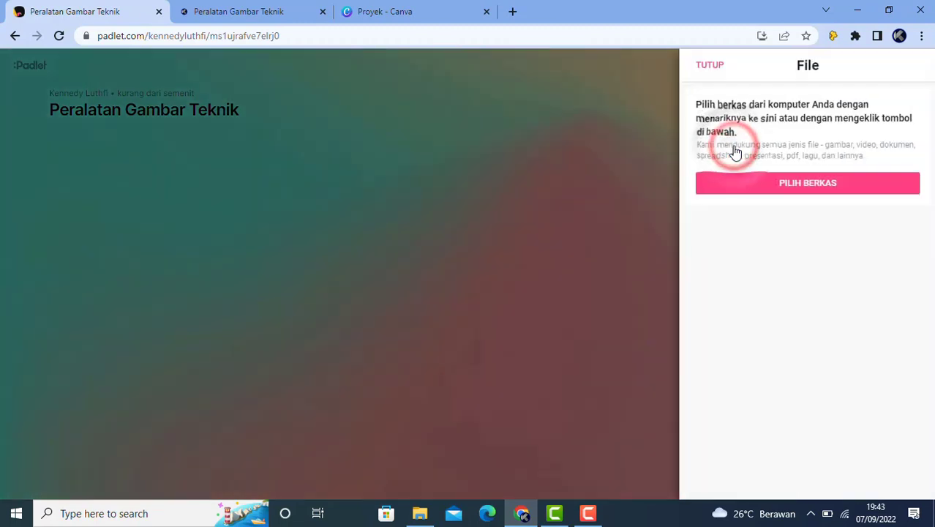
click(801, 184)
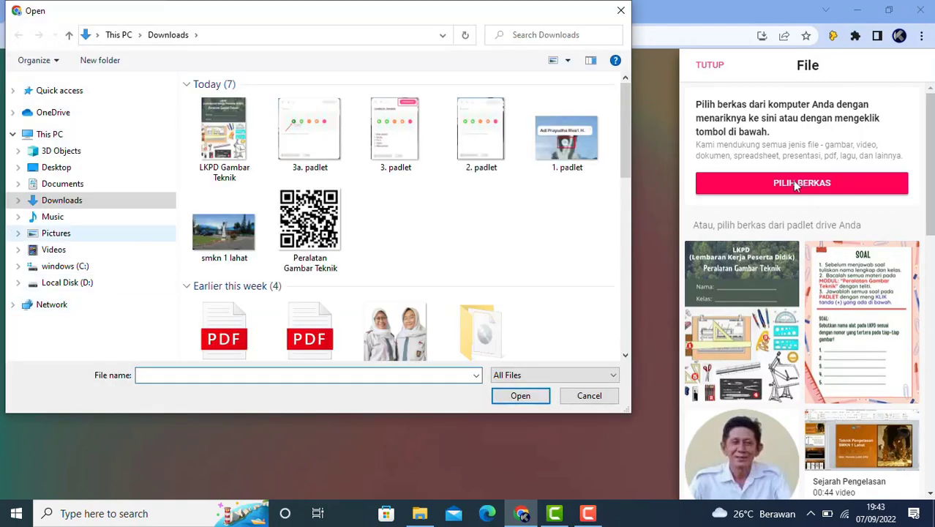
click(77, 285)
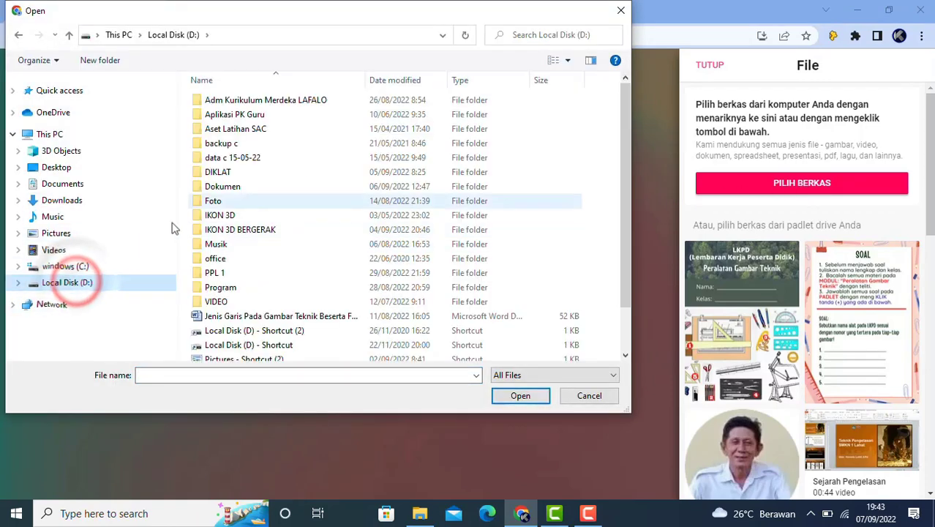
double_click(215, 202)
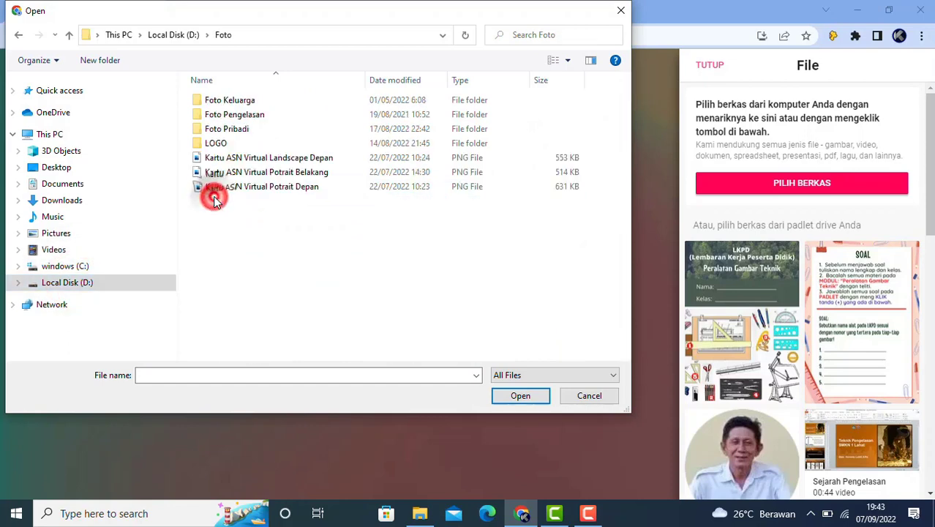
double_click(220, 128)
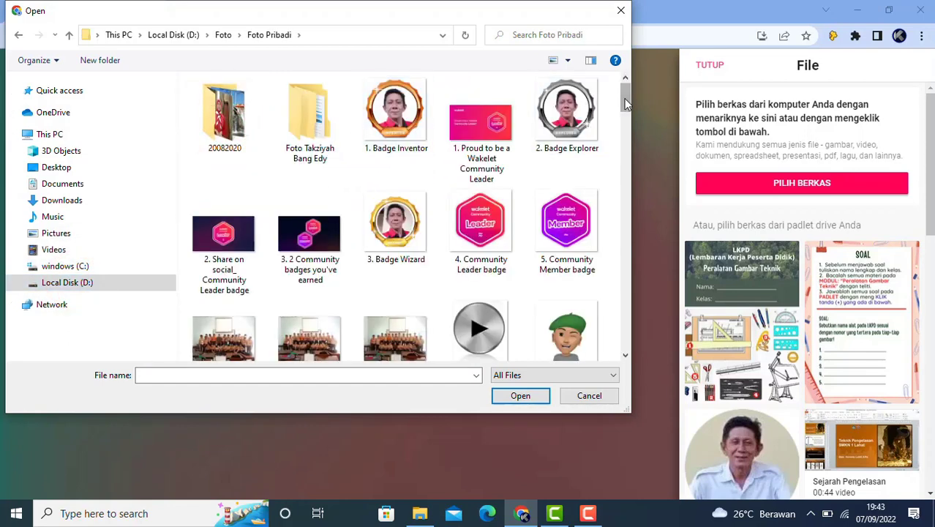
drag(621, 92, 622, 98)
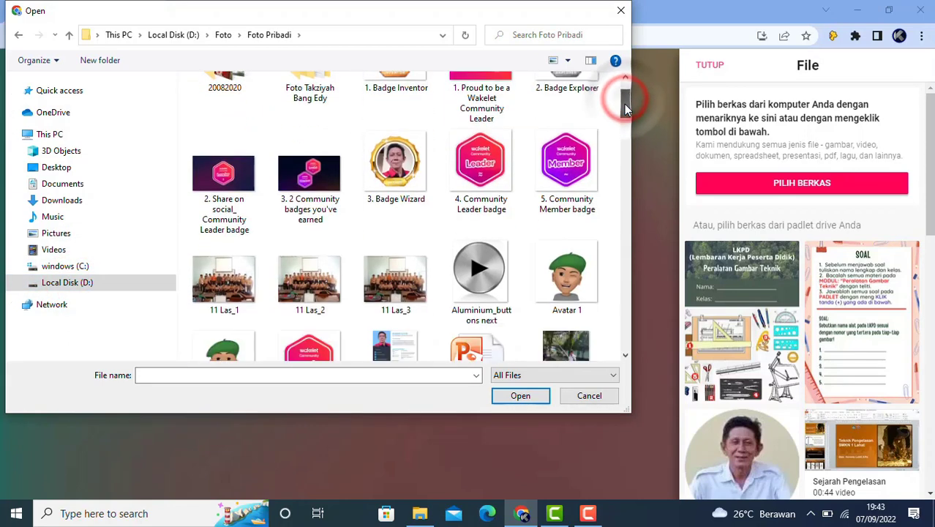
click(393, 157)
click(518, 395)
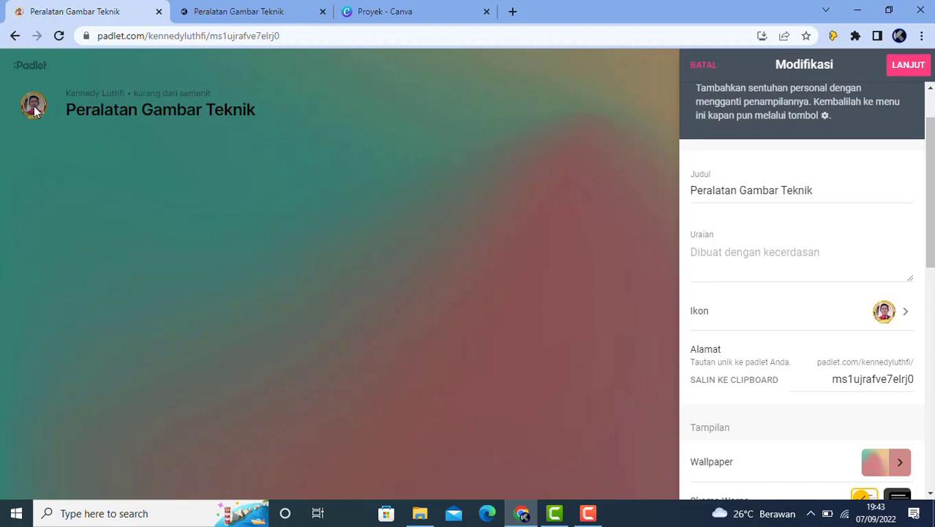
Finish the padlet's initial customisation and start a new blank post on the board.
click(907, 65)
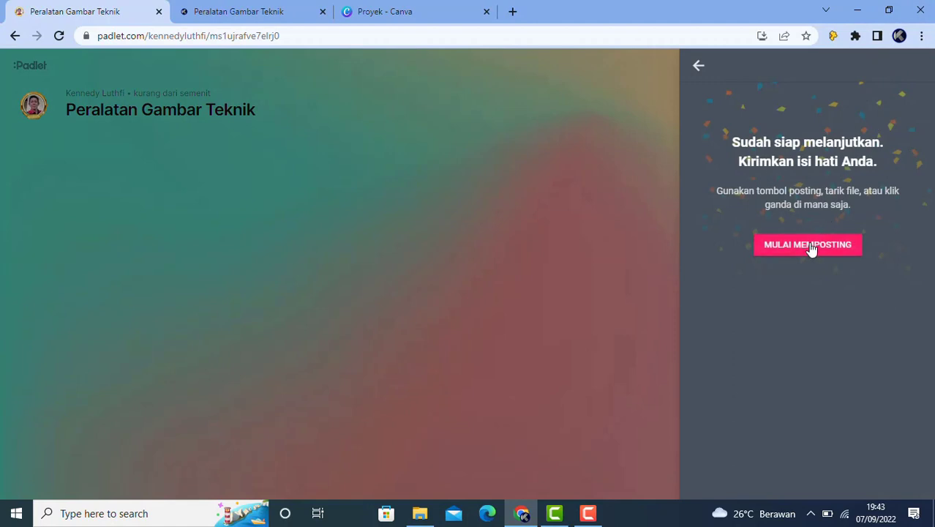
click(811, 247)
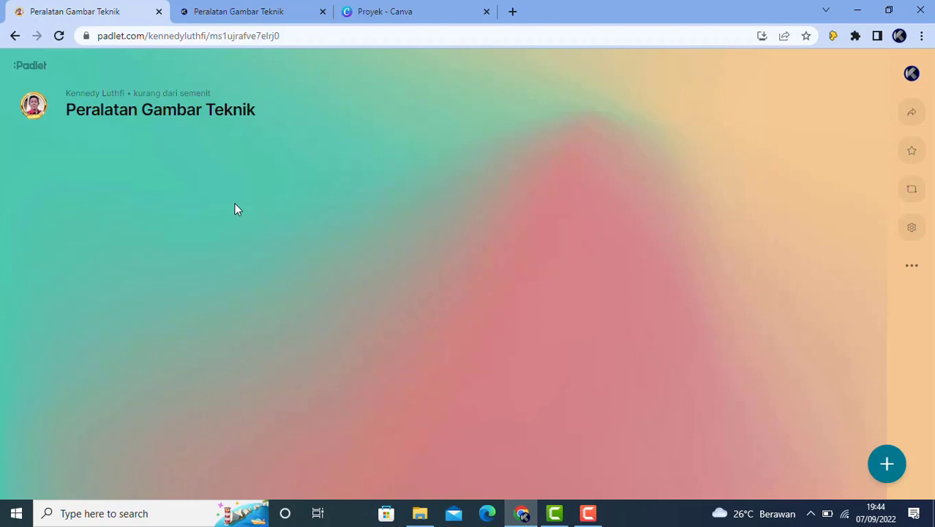
click(888, 467)
click(885, 459)
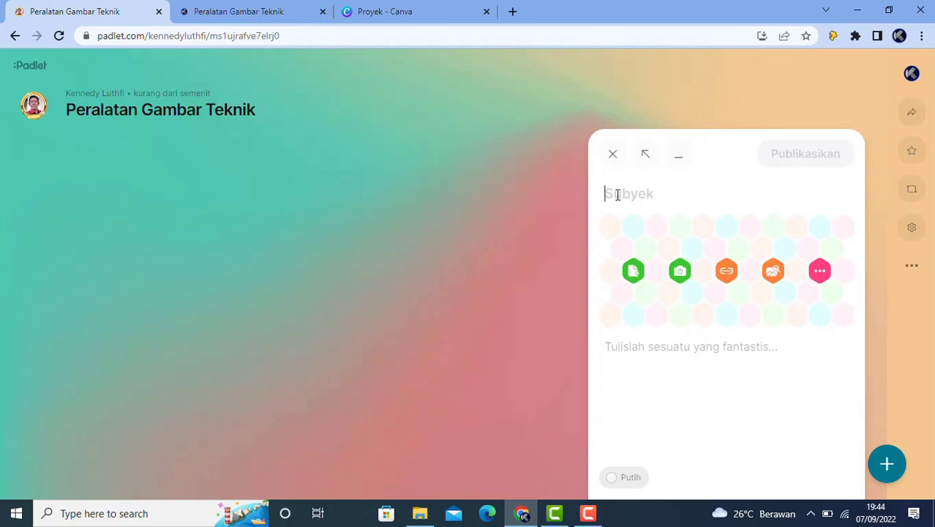
Switch to the existing Peralatan Gambar Teknik board and examine the module post at the start of its first column.
click(242, 11)
scroll(96, 234, up, 10)
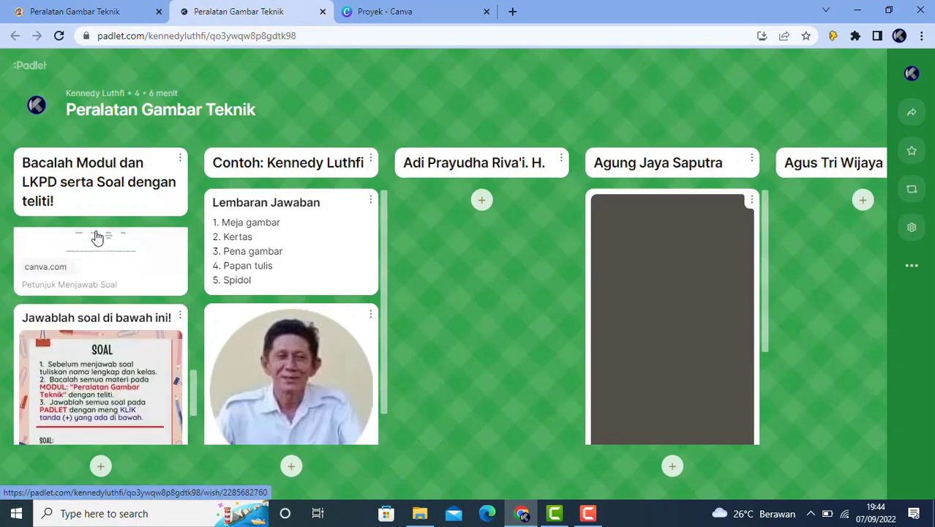
scroll(95, 235, up, 2)
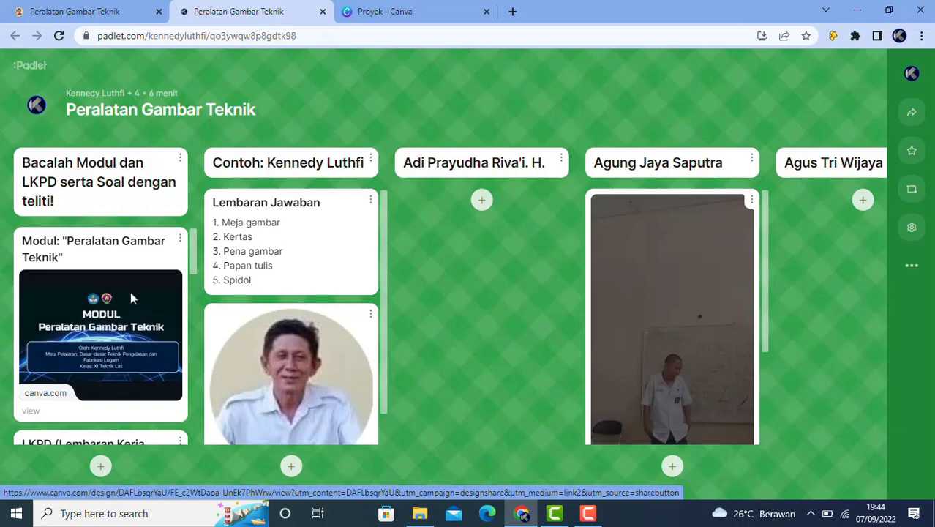
Switch to the Canva projects, open the Peralatan Gambar Teknik presentation, and view its page thumbnails through page 17.
click(378, 13)
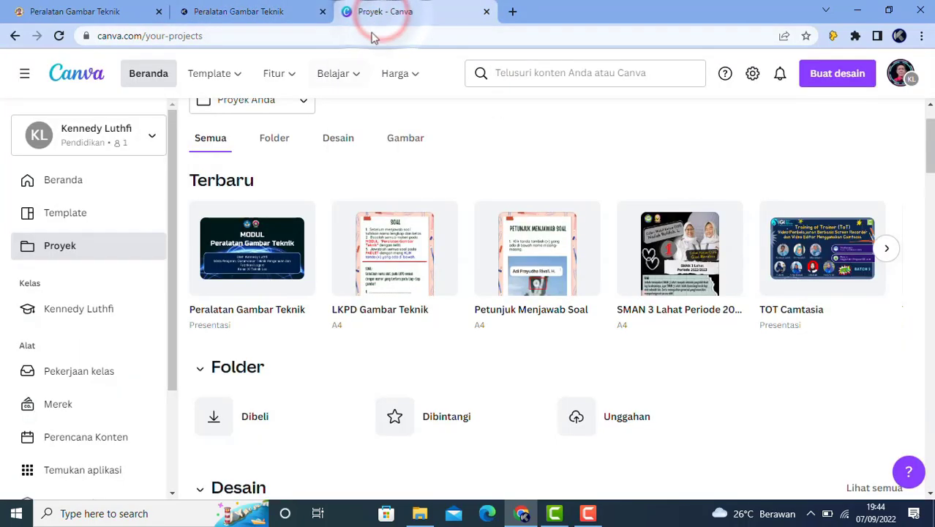
mouse_move(279, 212)
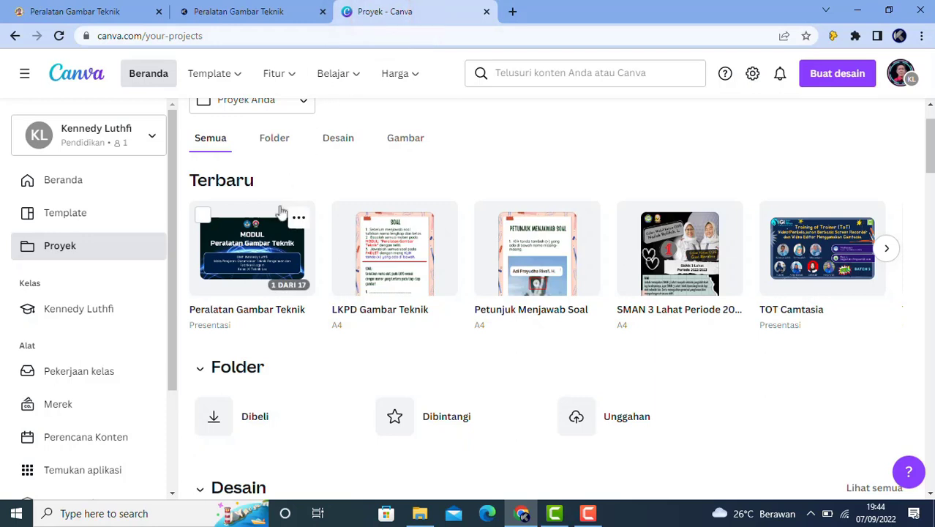
click(257, 252)
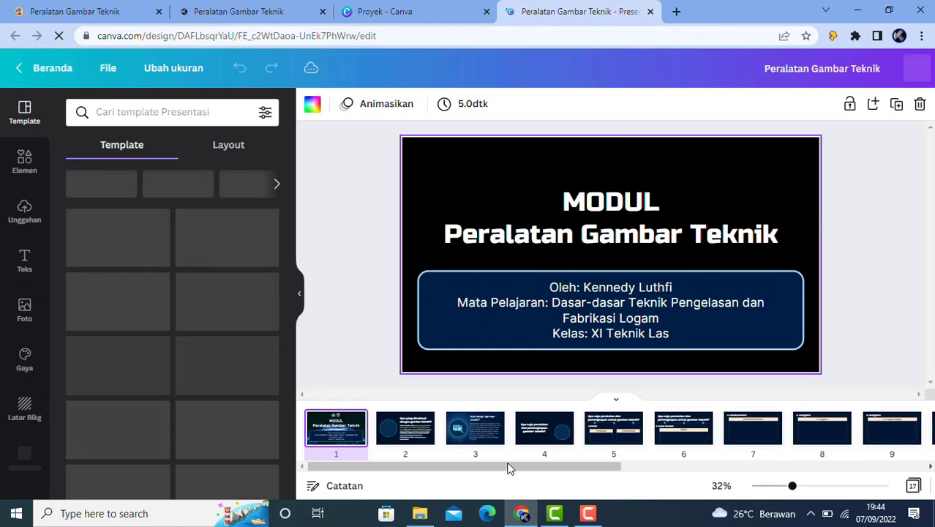
drag(509, 468, 819, 468)
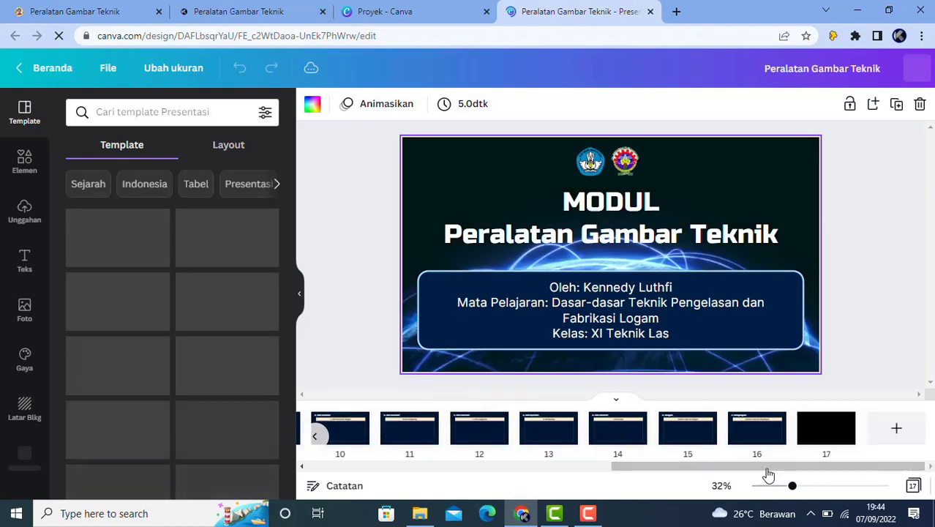
click(766, 465)
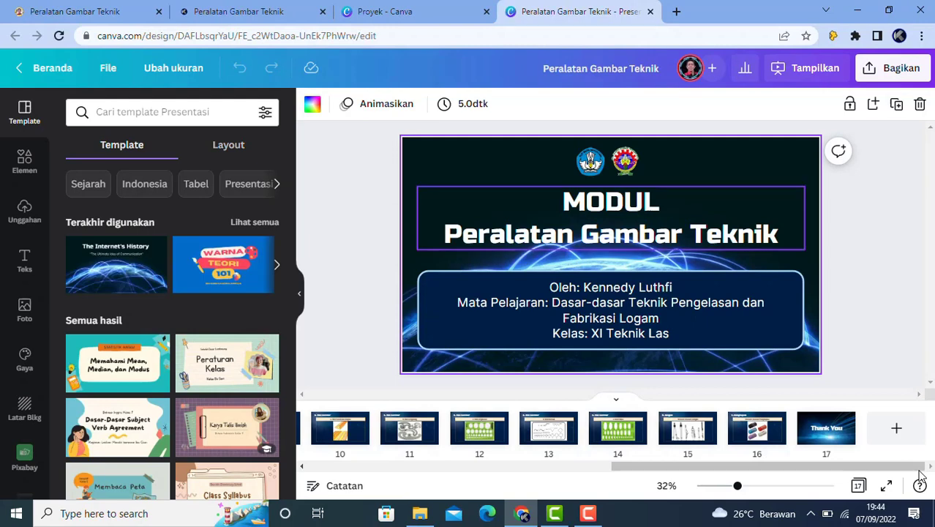
Copy the presentation's share link with access for anyone with the link set to "Bisa lihat", and return to the new padlet's draft post.
click(899, 69)
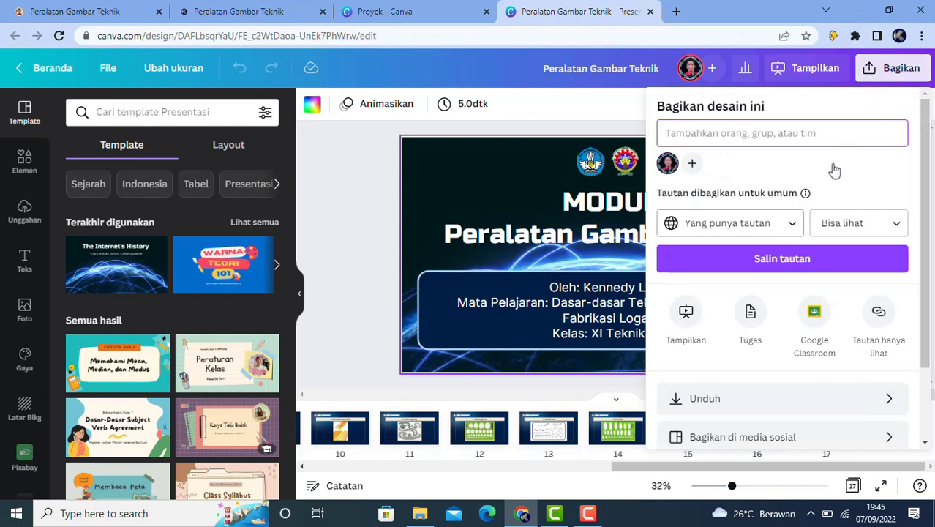
click(792, 225)
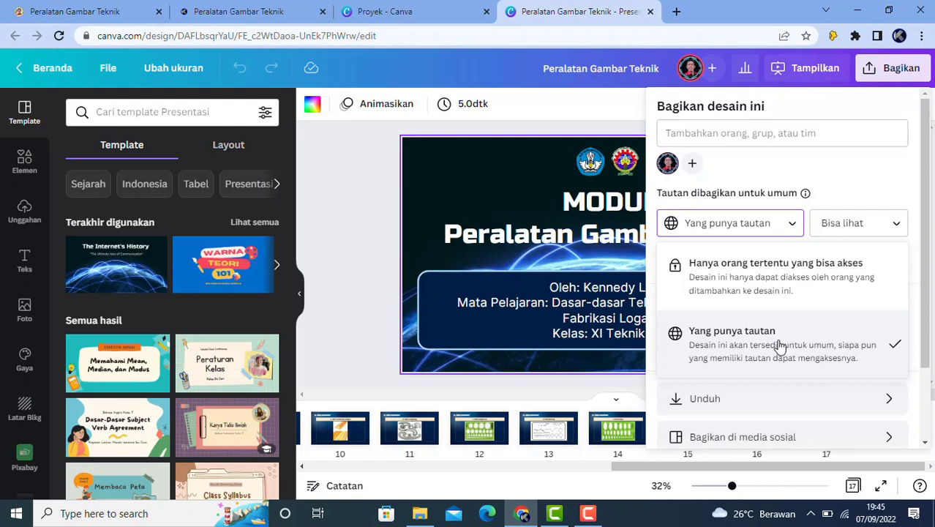
click(898, 224)
click(899, 223)
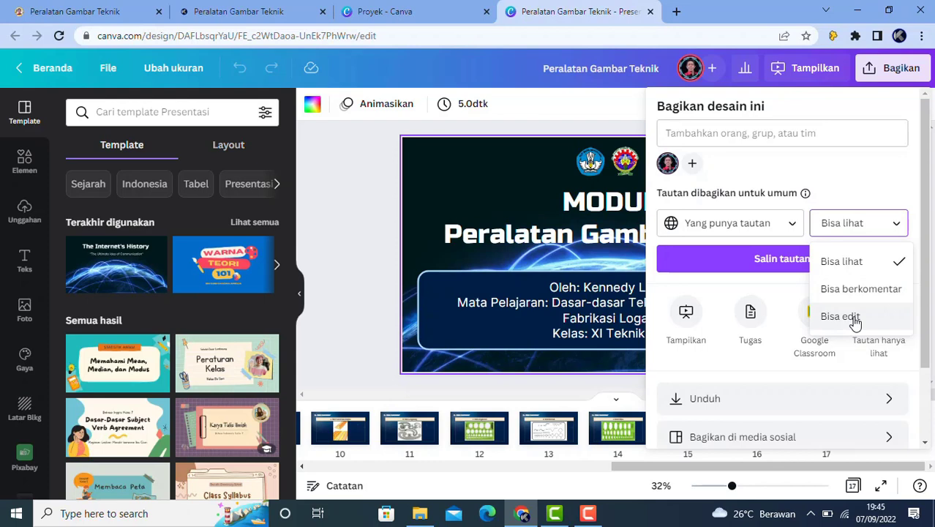
click(846, 264)
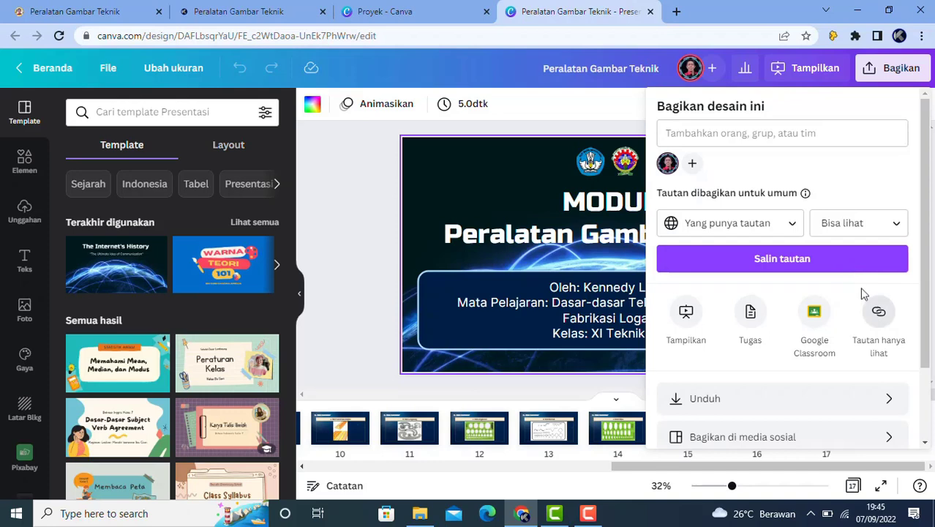
click(781, 260)
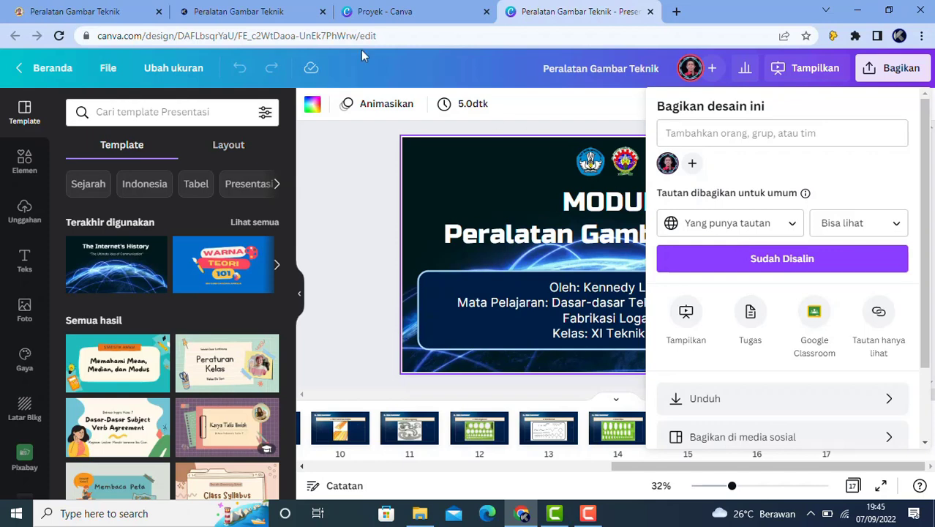
click(270, 9)
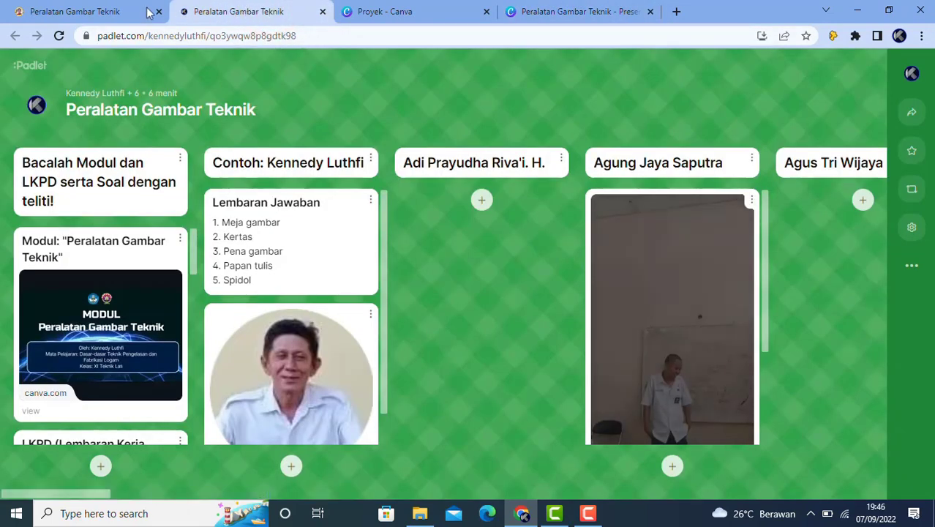
click(90, 12)
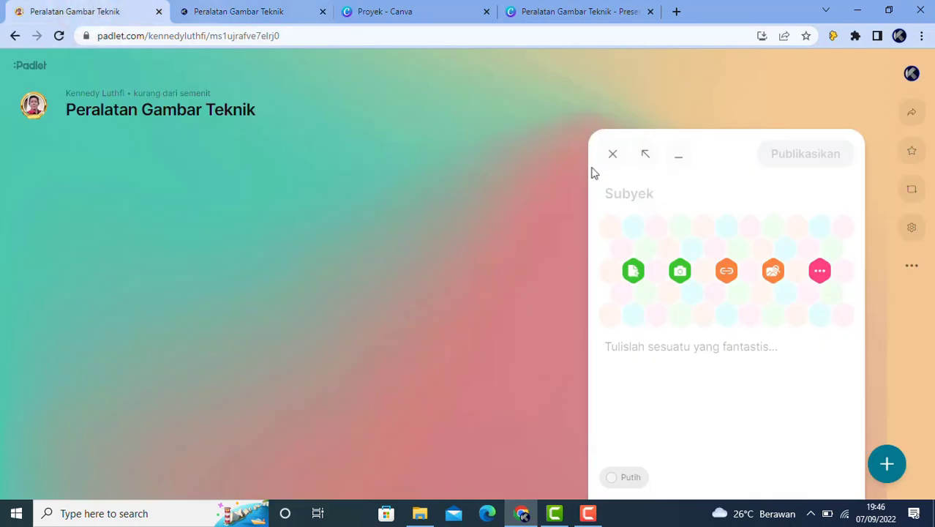
Check the module post on the existing board, and title the new padlet's draft post Modul: "Peralatan Gambar Teknik".
click(215, 10)
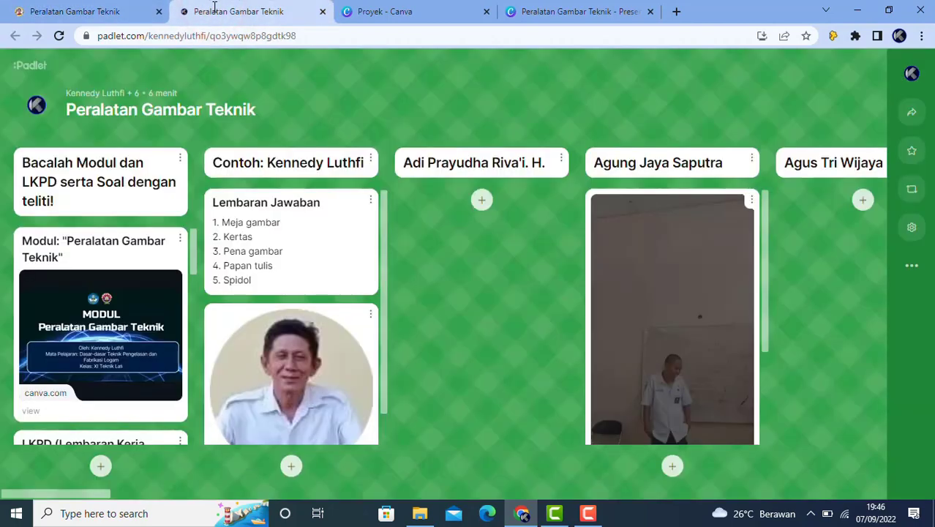
click(134, 12)
text(Mo)
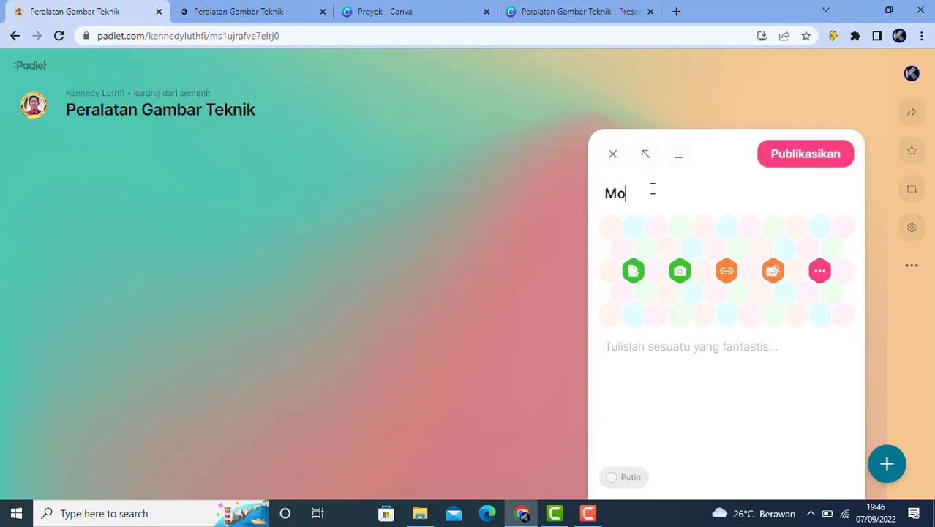
text(dul: "Peralatan )
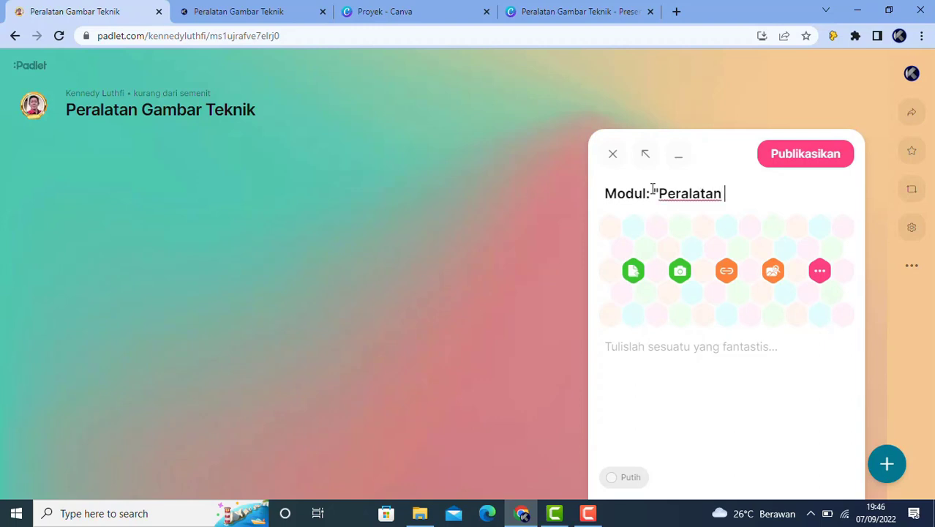
text(Gambar )
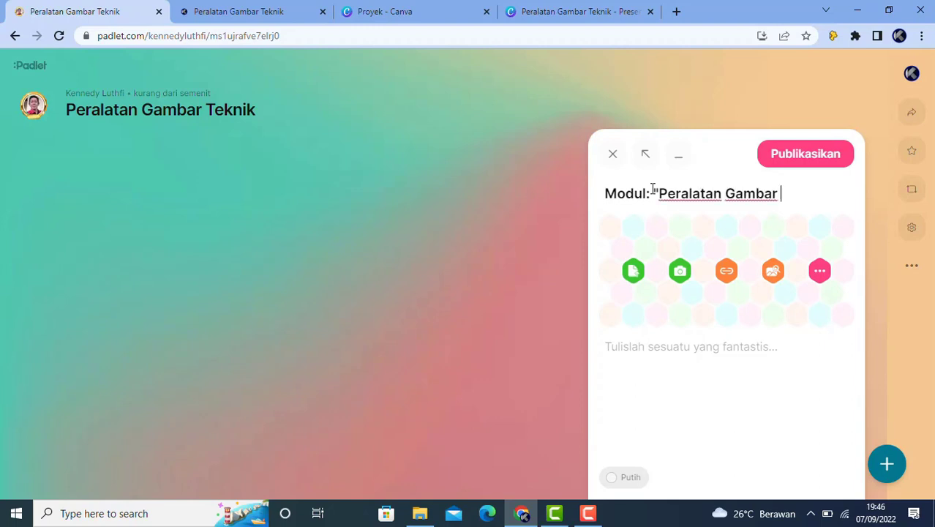
text(Teknik")
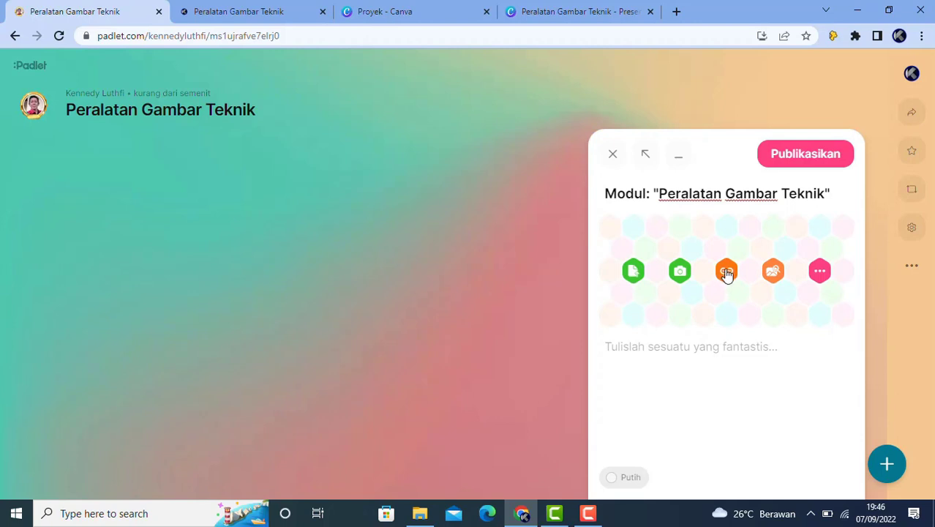
Attach the copied Canva presentation link to the draft module post and publish it.
click(818, 274)
click(821, 274)
click(821, 274)
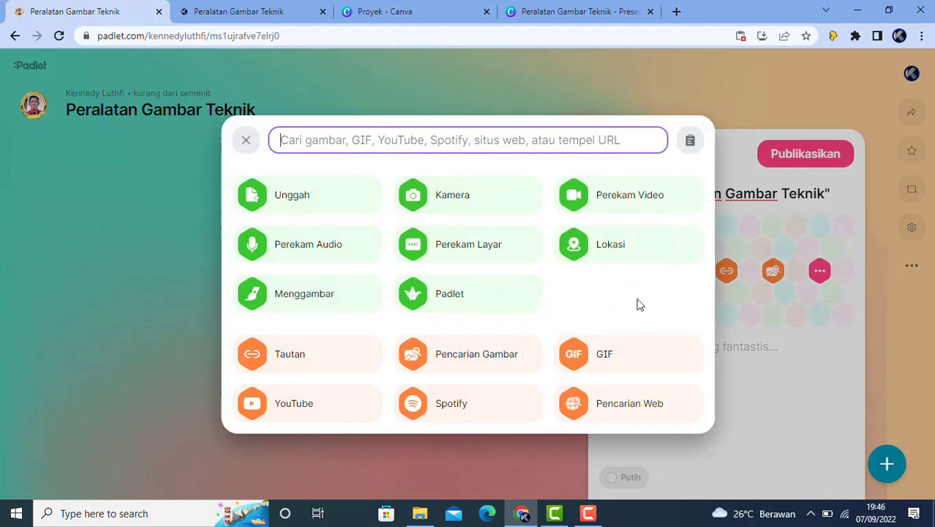
click(284, 357)
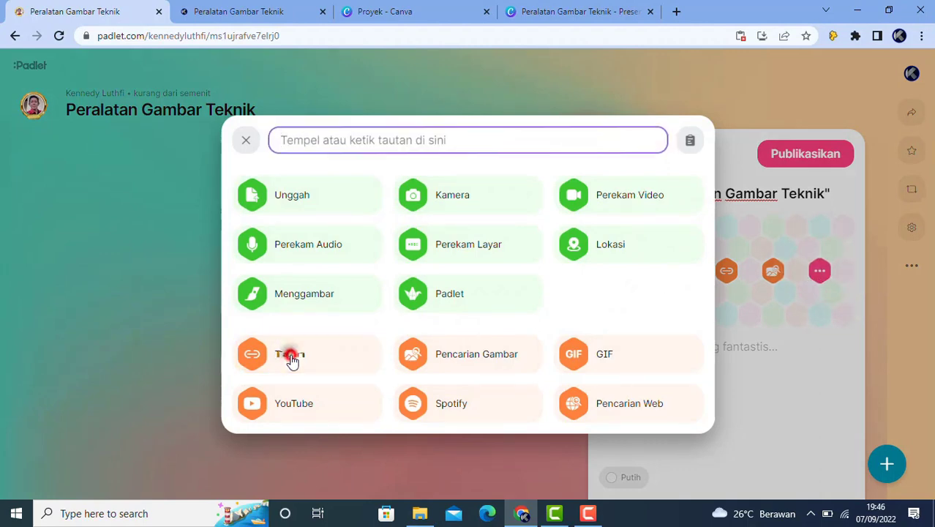
right_click(301, 143)
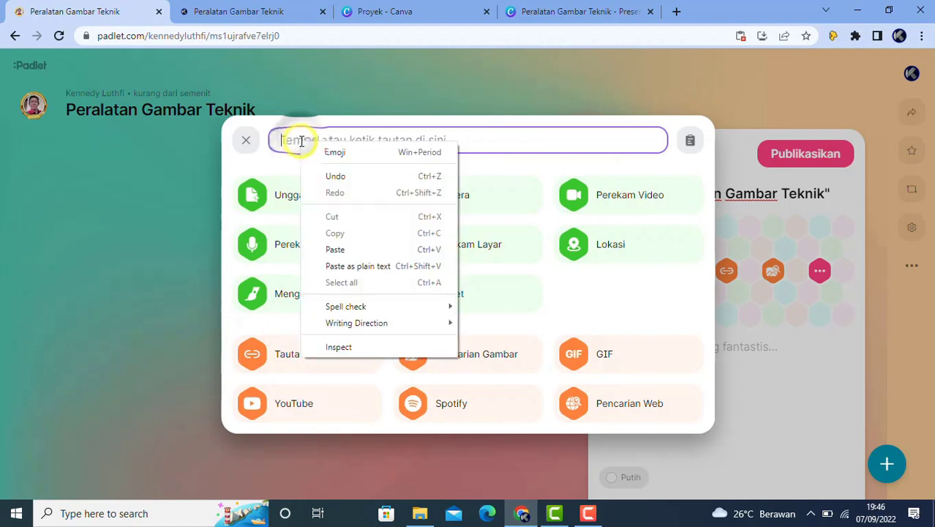
click(341, 250)
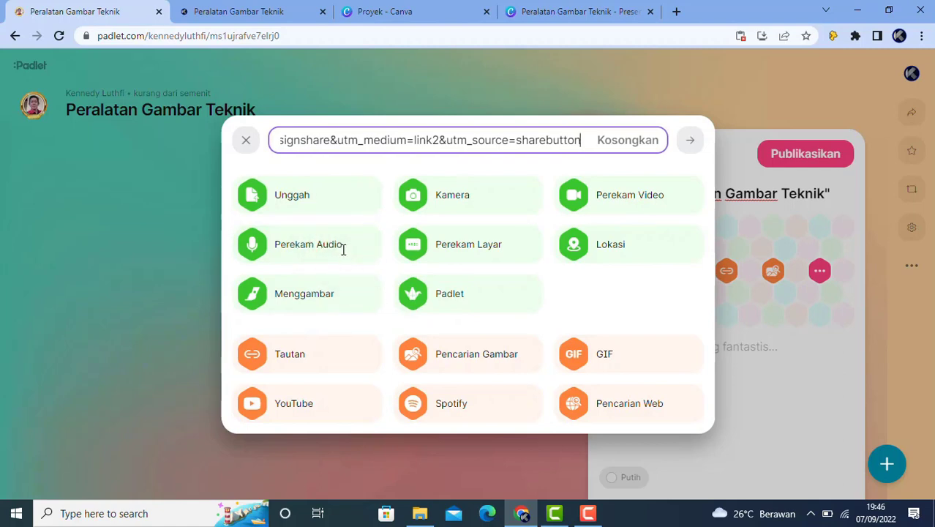
click(687, 144)
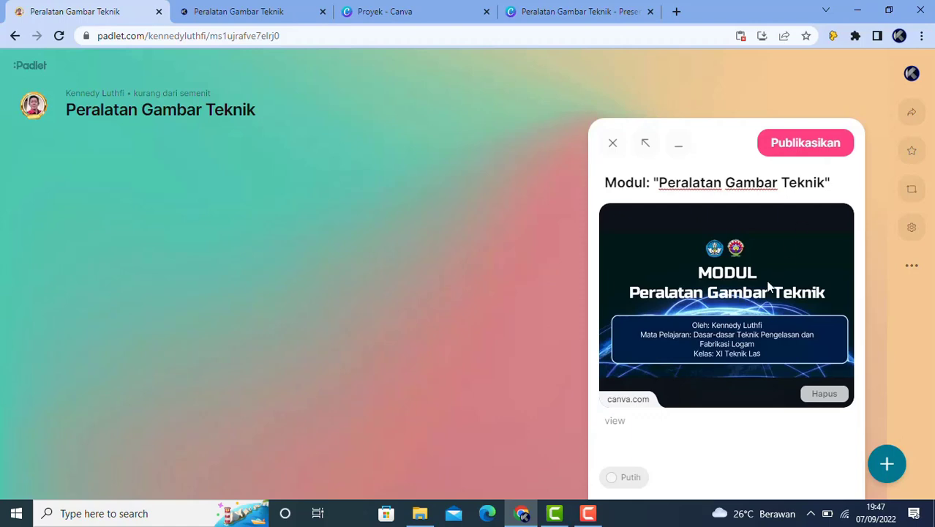
click(795, 150)
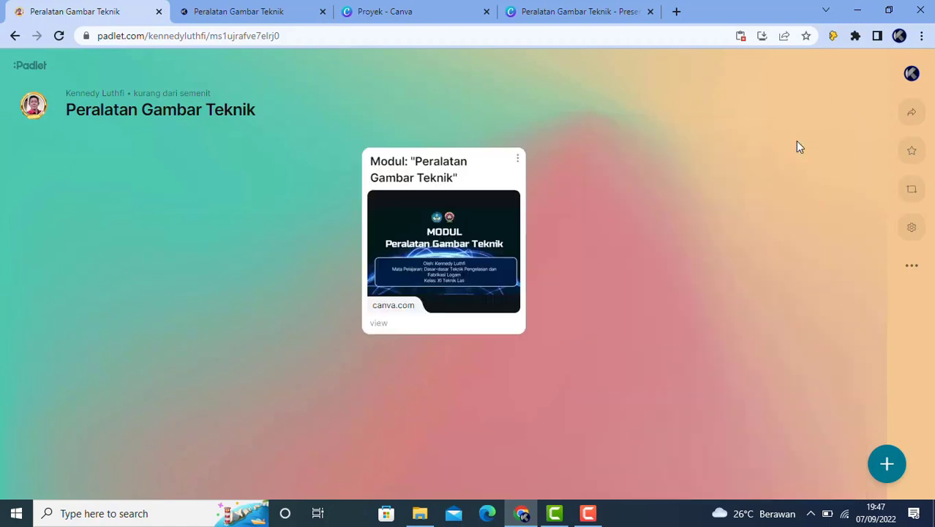
Switch to the existing Peralatan Gambar Teknik board and examine the LKPD (Lembaran Kerja Peserta Didik) post in its first column.
click(247, 15)
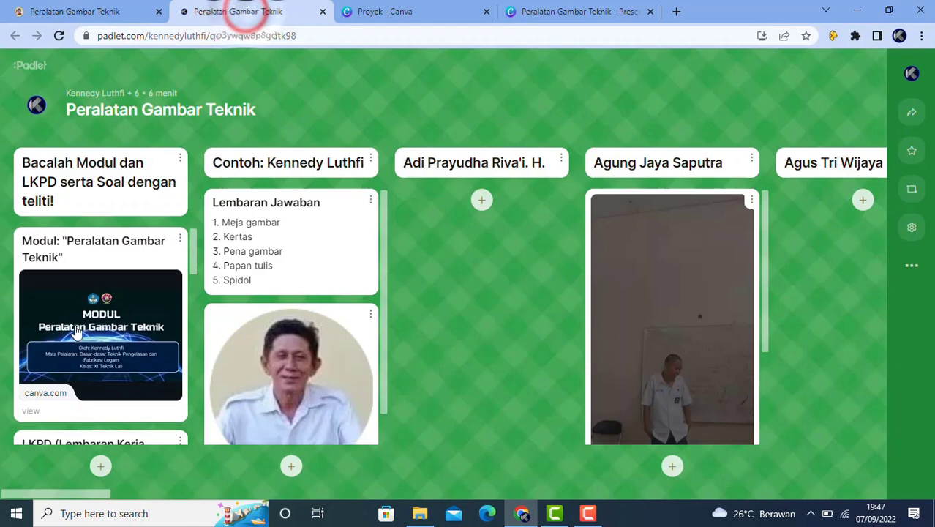
scroll(87, 351, down, 2)
scroll(88, 355, down, 2)
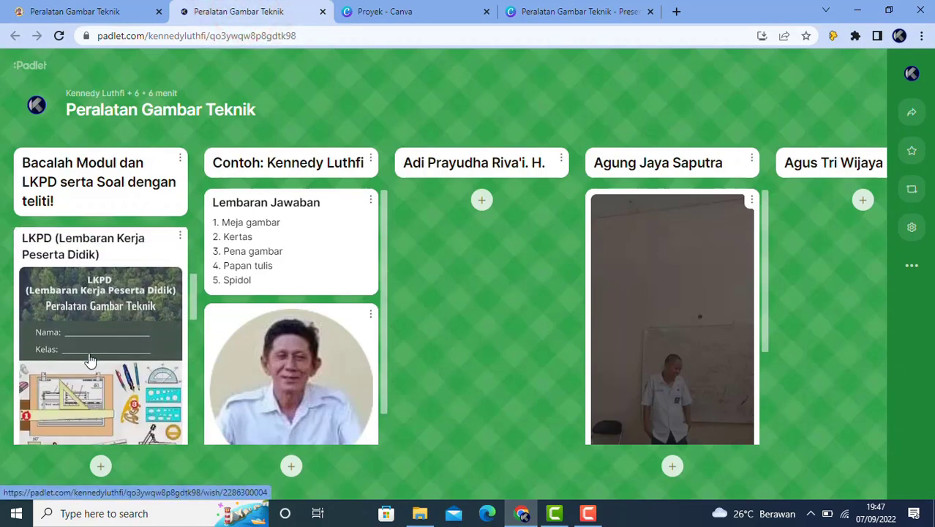
scroll(90, 359, up, 2)
scroll(91, 359, down, 4)
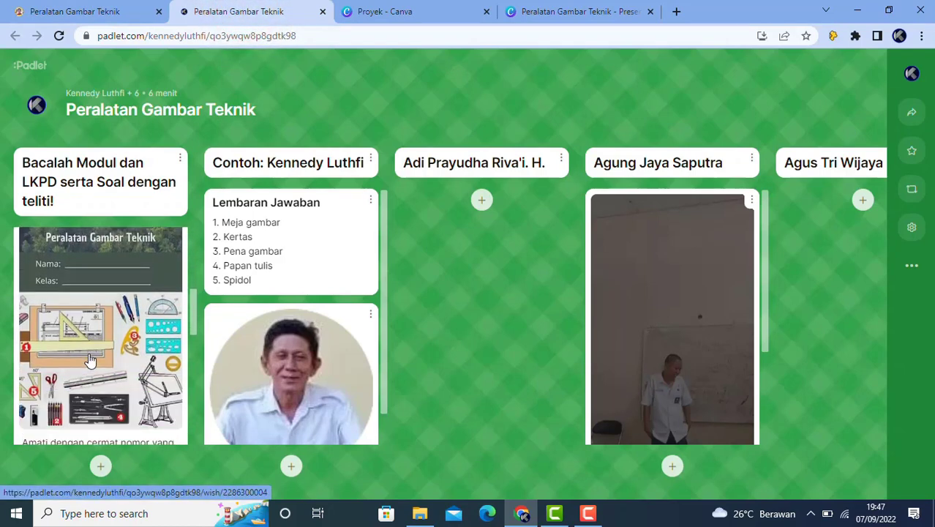
scroll(96, 348, up, 1)
scroll(78, 360, up, 2)
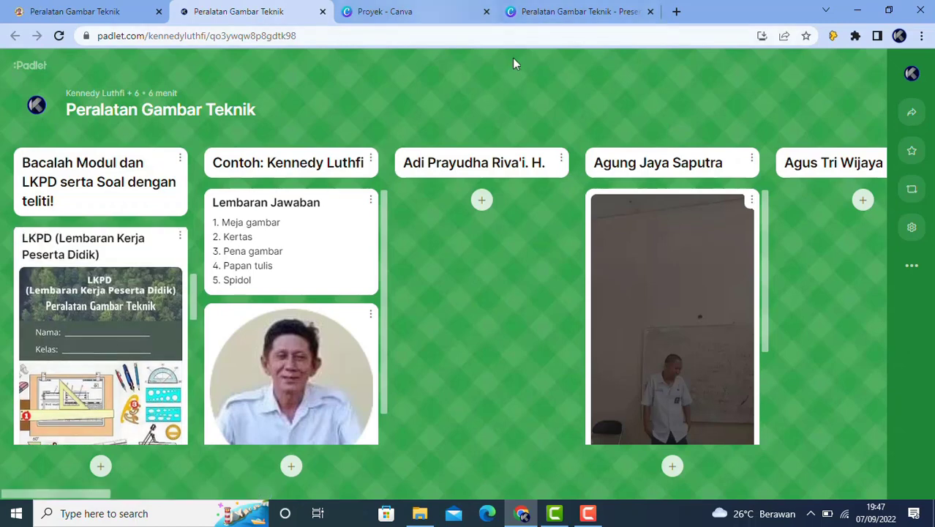
Switch to Canva, dismiss the presentation's sharing options, and open the LKPD Gambar Teknik design from the projects.
click(587, 13)
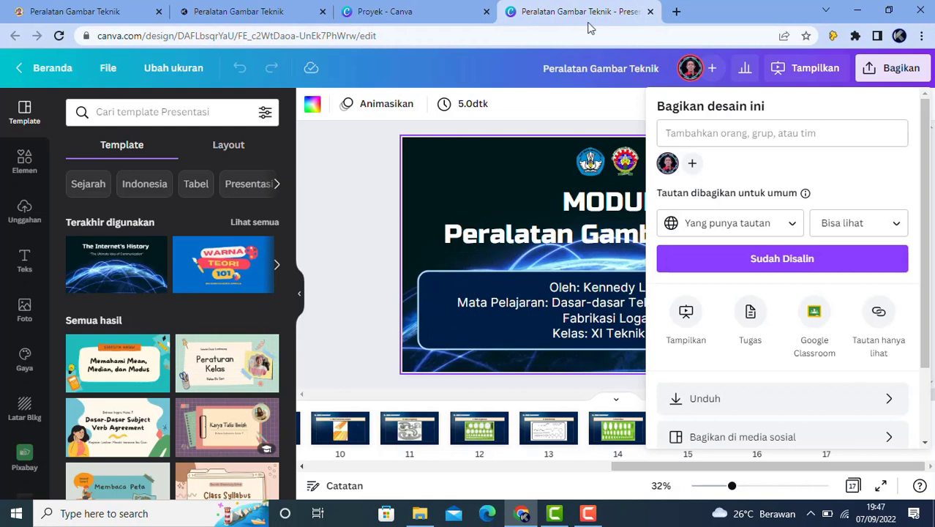
click(600, 104)
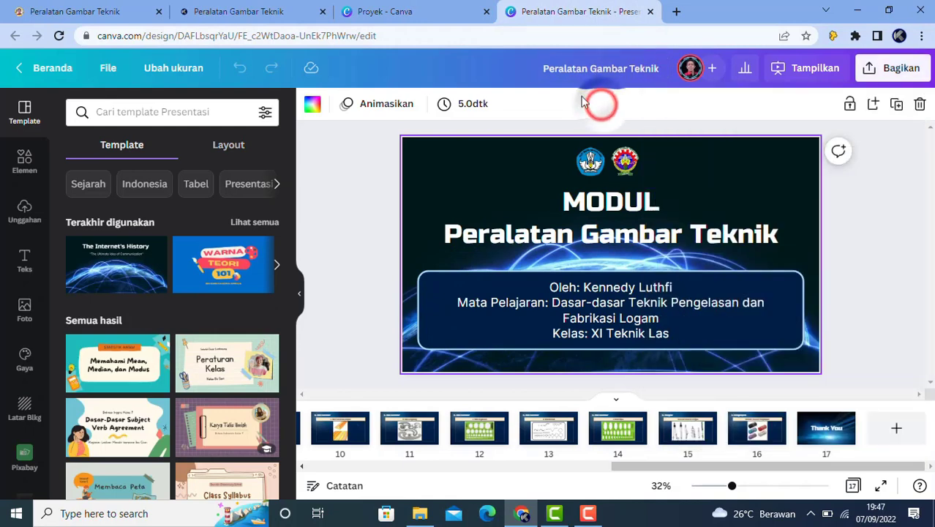
click(383, 11)
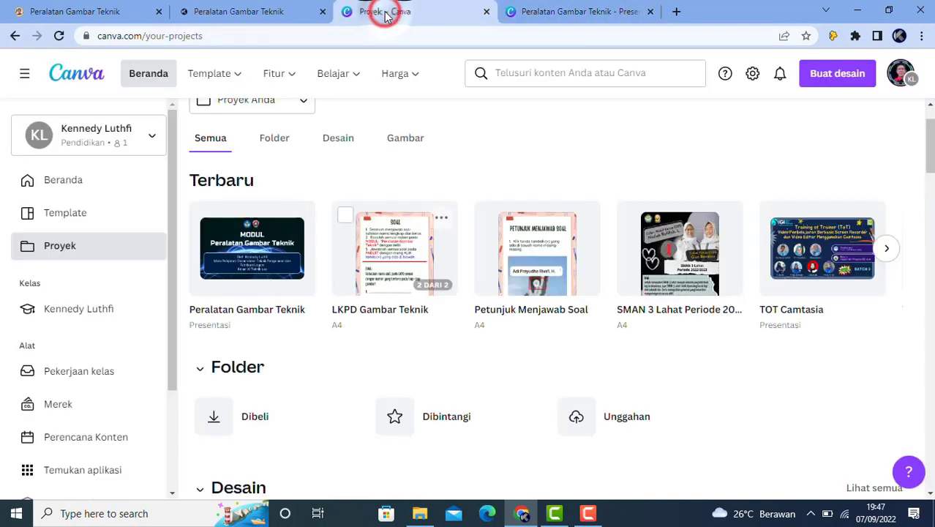
click(381, 260)
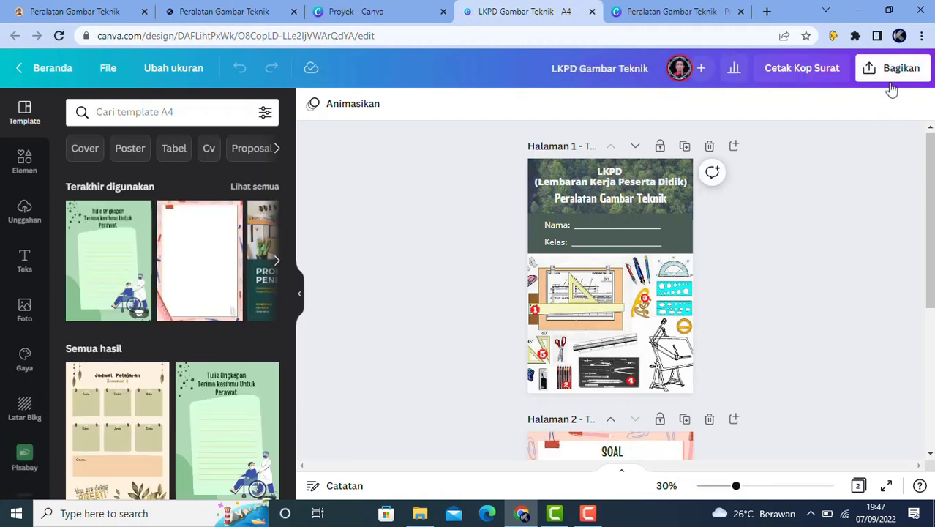
Download the LKPD Gambar Teknik design as PNG with both Halaman 1 and Halaman 2 included.
click(893, 67)
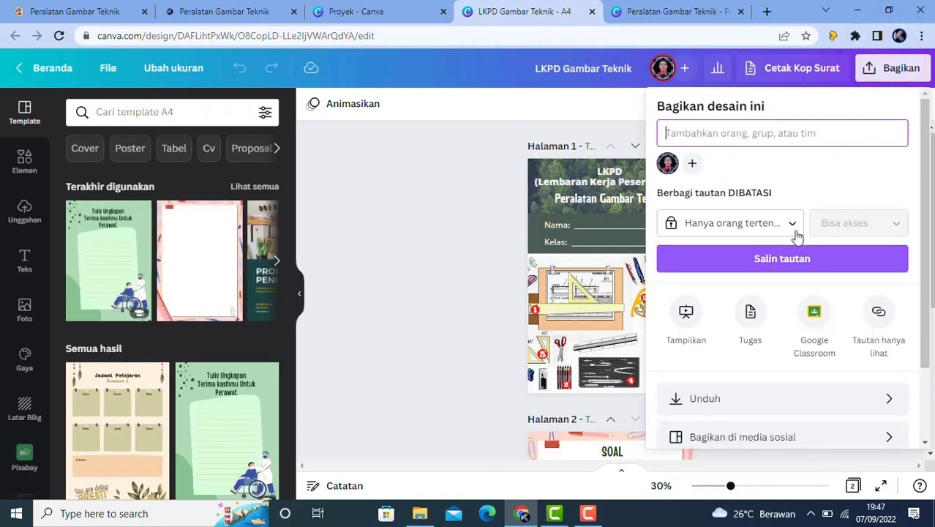
click(699, 399)
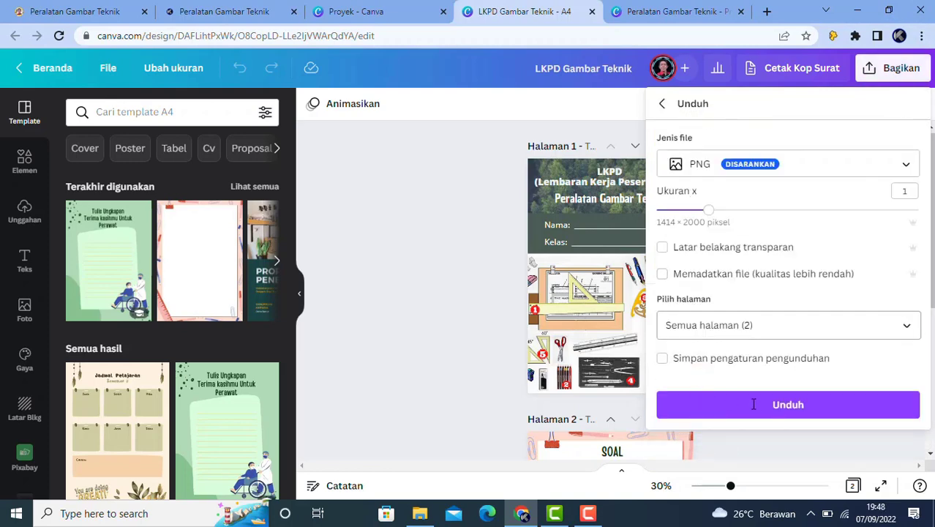
click(786, 411)
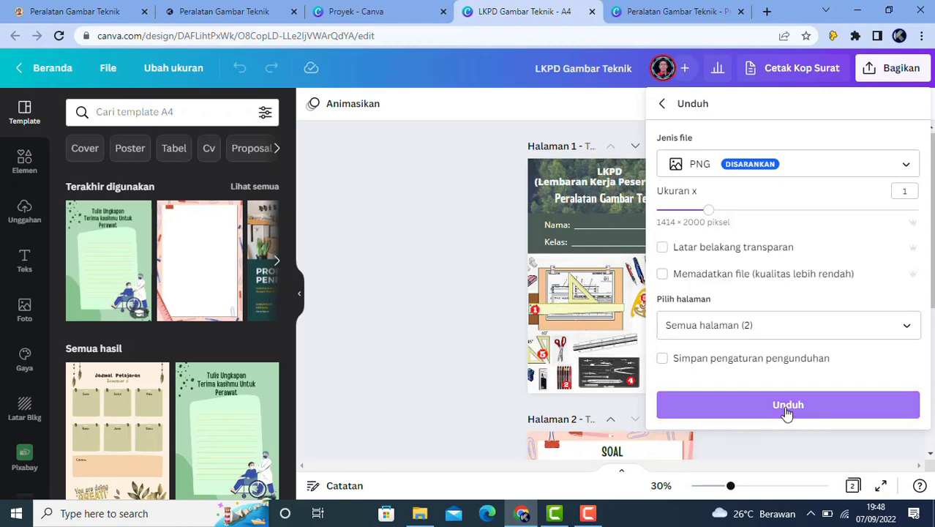
click(907, 326)
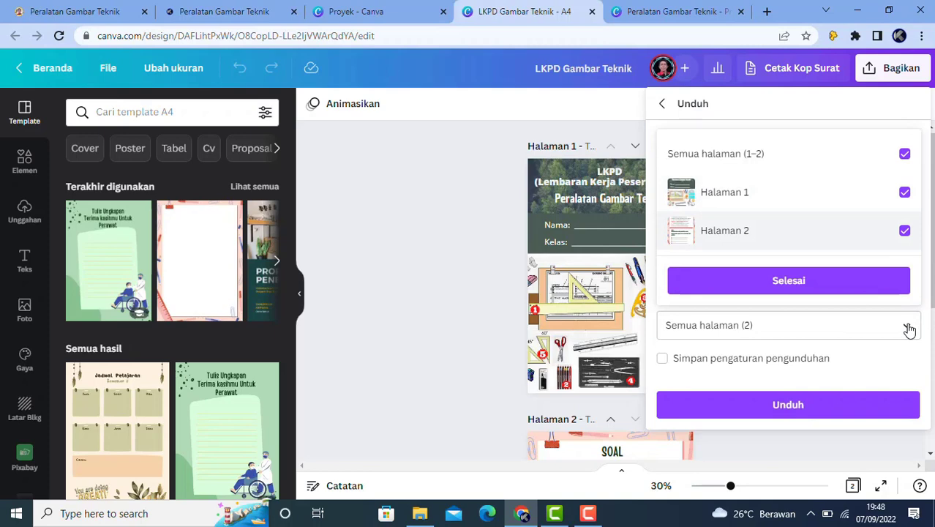
click(903, 156)
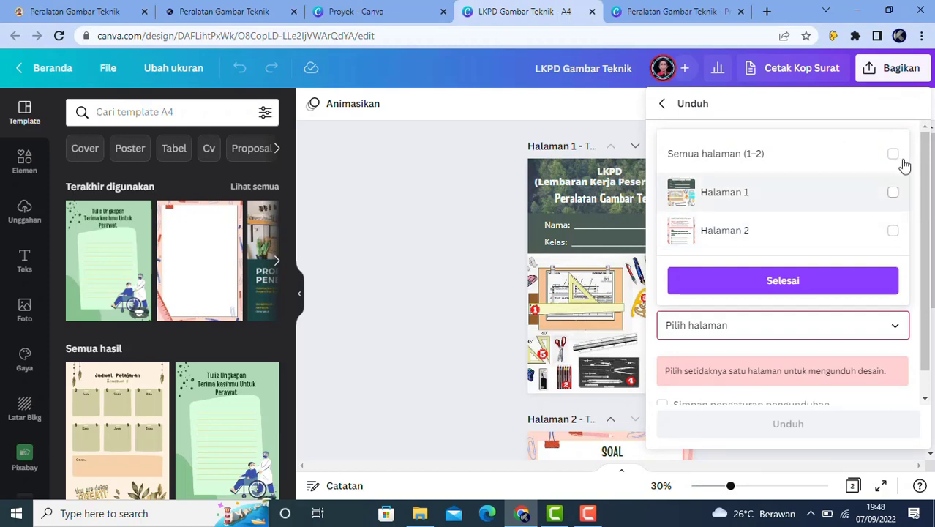
click(894, 193)
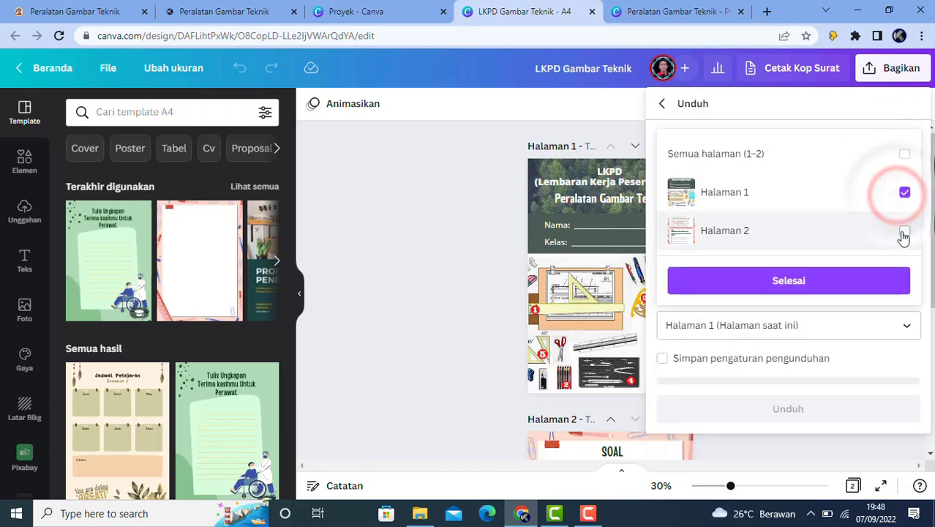
click(904, 232)
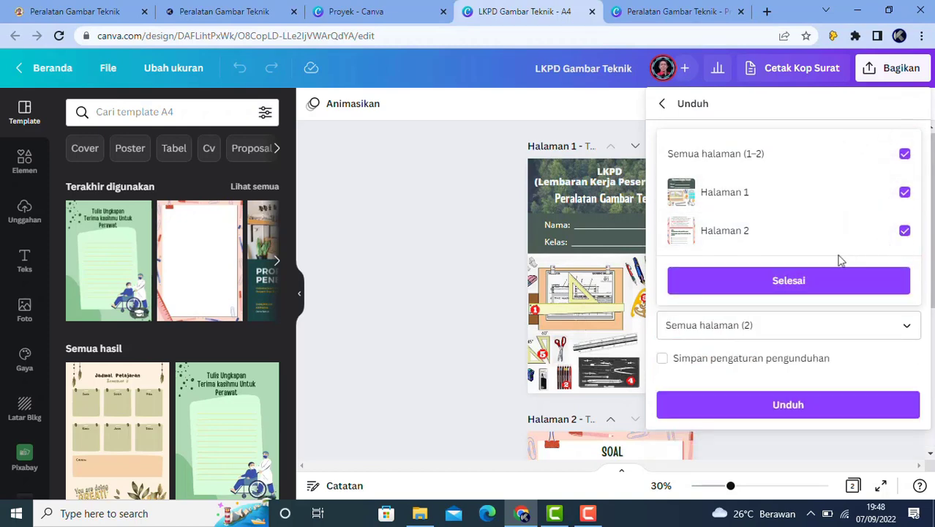
click(789, 279)
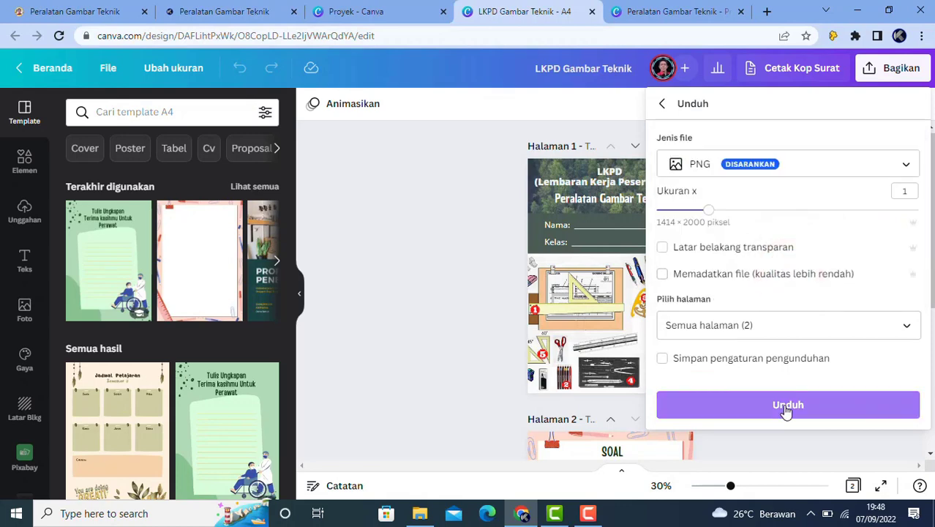
click(785, 406)
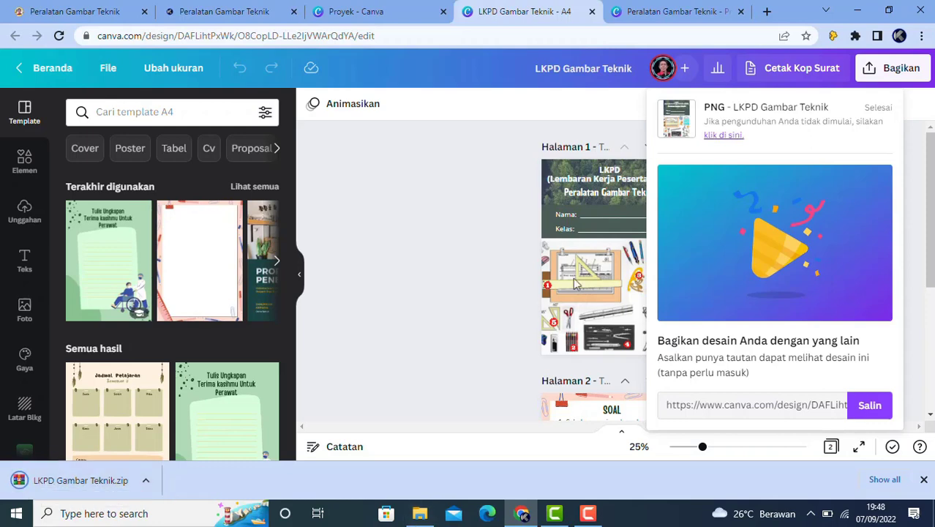
click(674, 119)
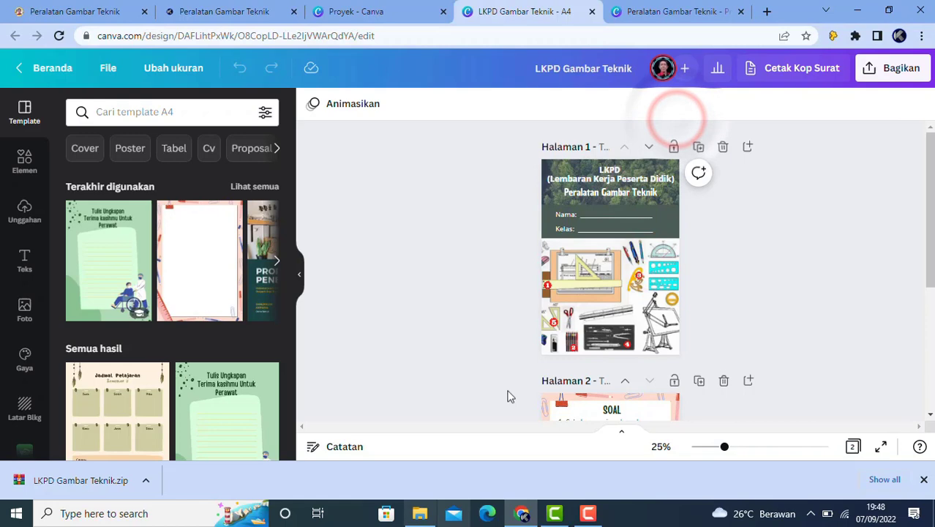
In File Explorer's Downloads folder, extract the LKPD Gambar Teknik archive into its own LKPD Gambar Teknik folder, and return to the browser.
click(419, 513)
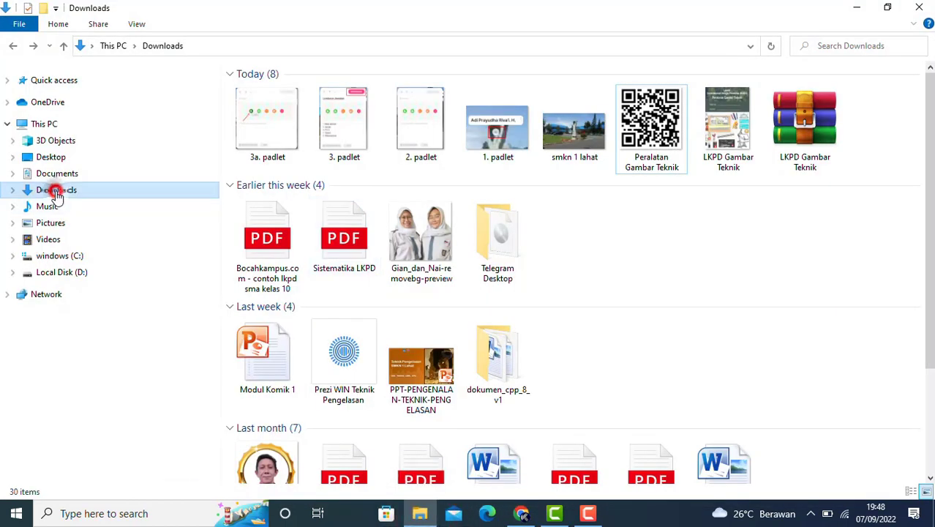
click(57, 192)
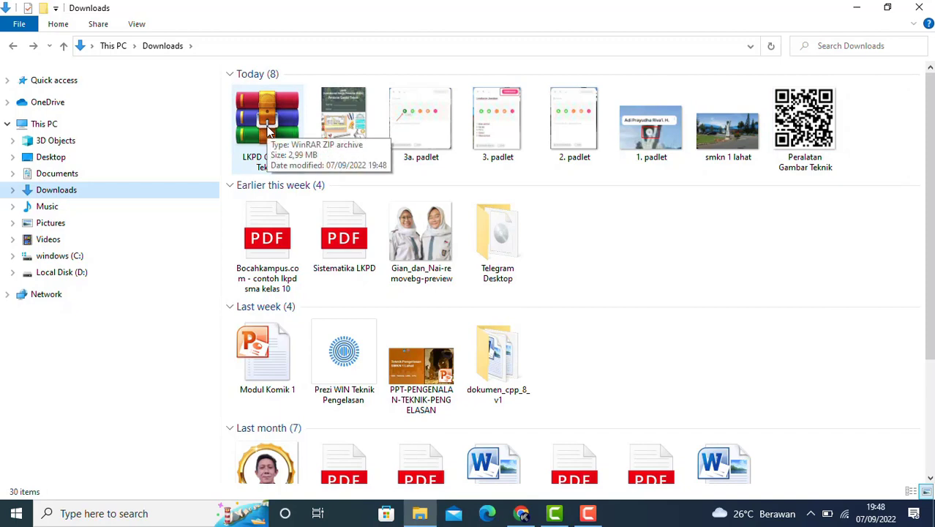
click(259, 130)
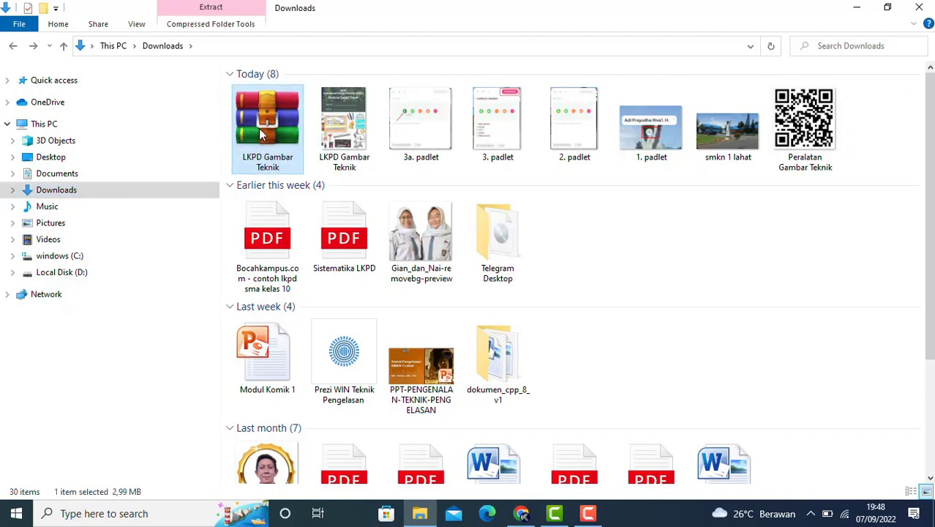
right_click(258, 128)
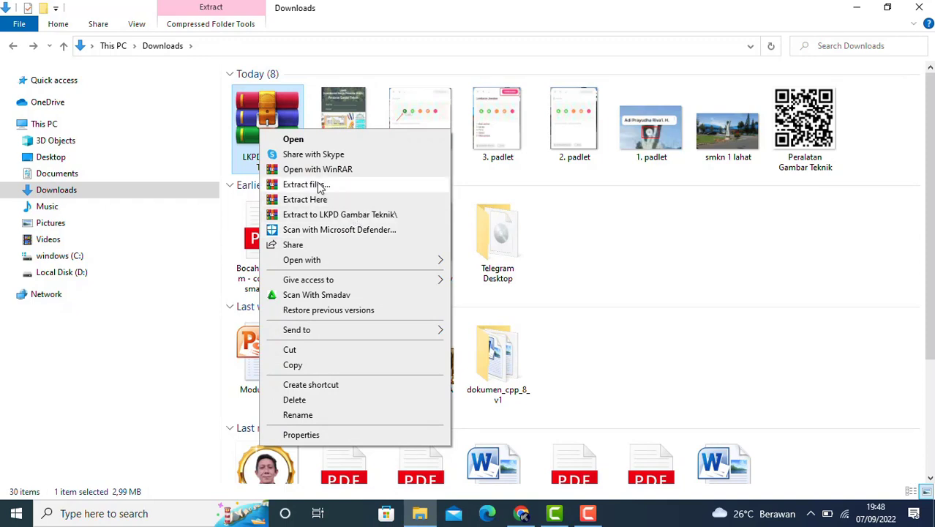
click(349, 217)
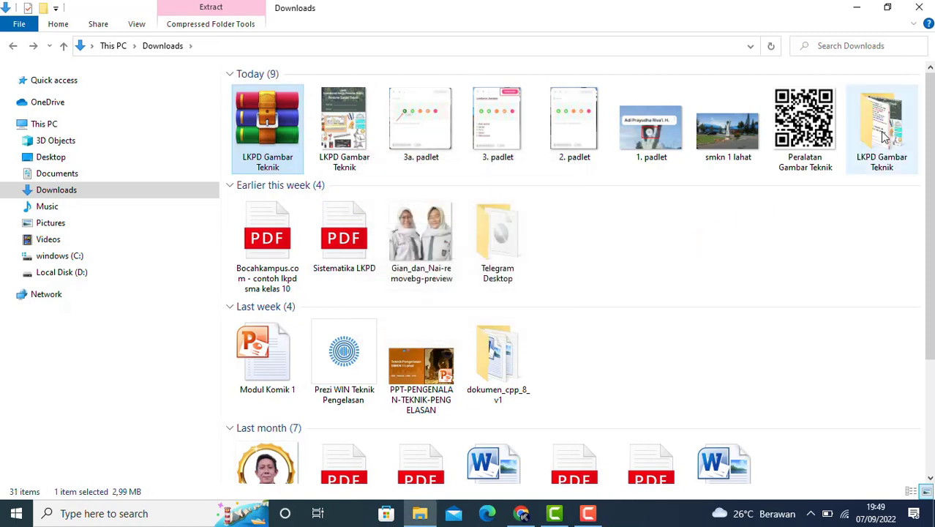
click(520, 514)
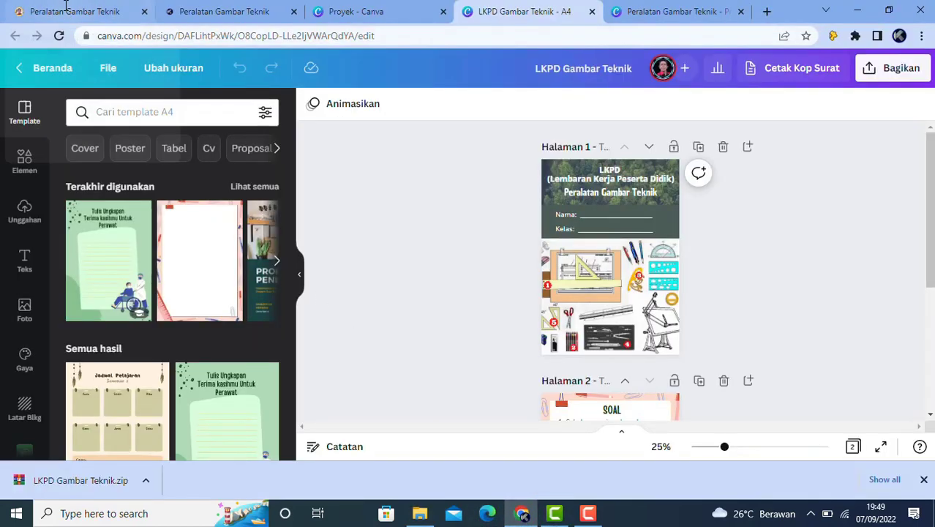
Switch to the existing green Peralatan Gambar Teknik board and check the LKPD post and the one below it in the first column.
click(170, 13)
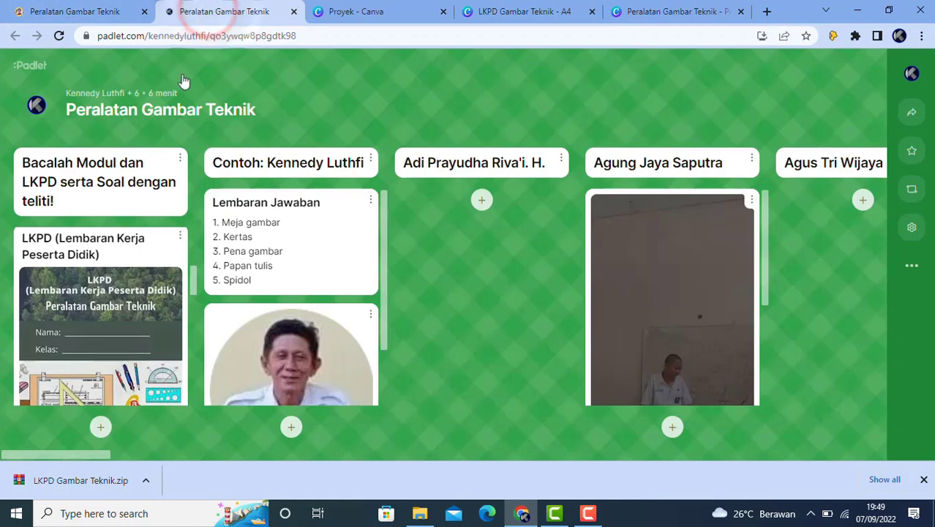
scroll(93, 309, down, 5)
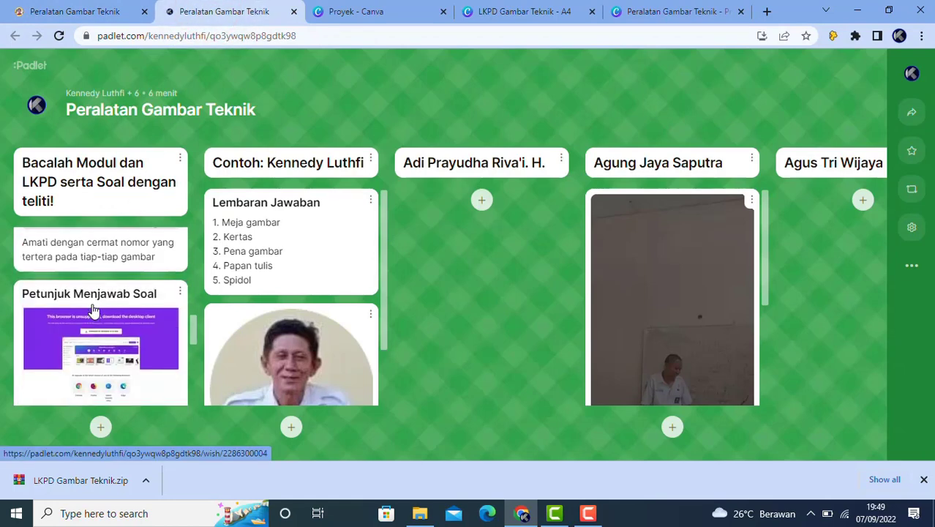
scroll(93, 310, up, 5)
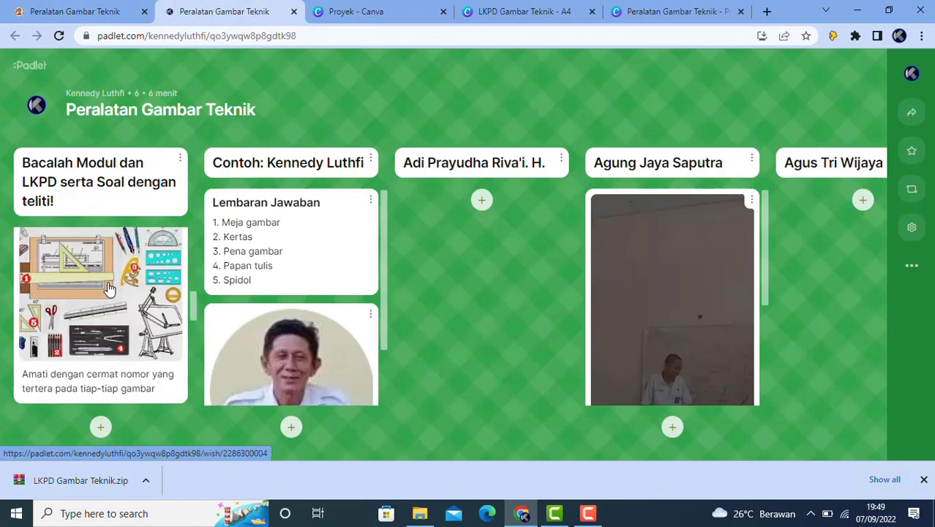
On the new Peralatan Gambar Teknik board, start a post and upload image 1 from the LKPD Gambar Teknik folder in Downloads.
click(77, 15)
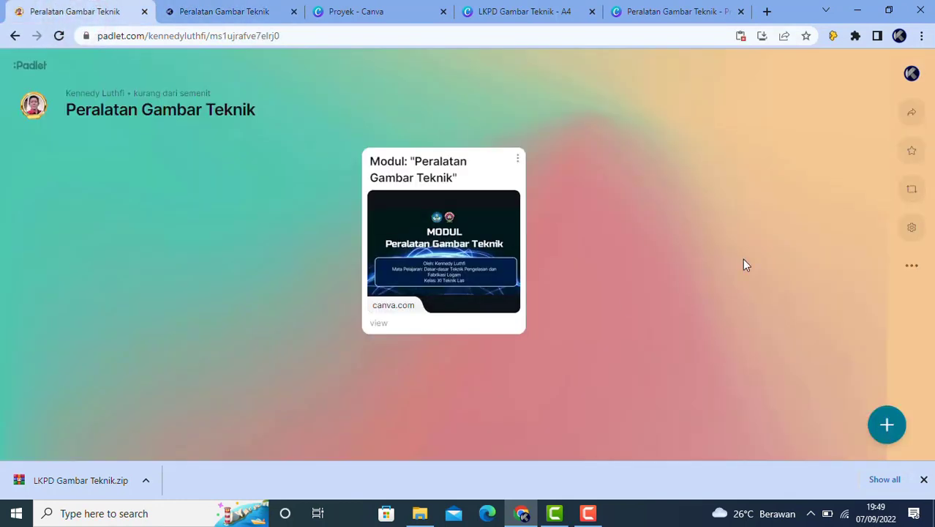
click(887, 427)
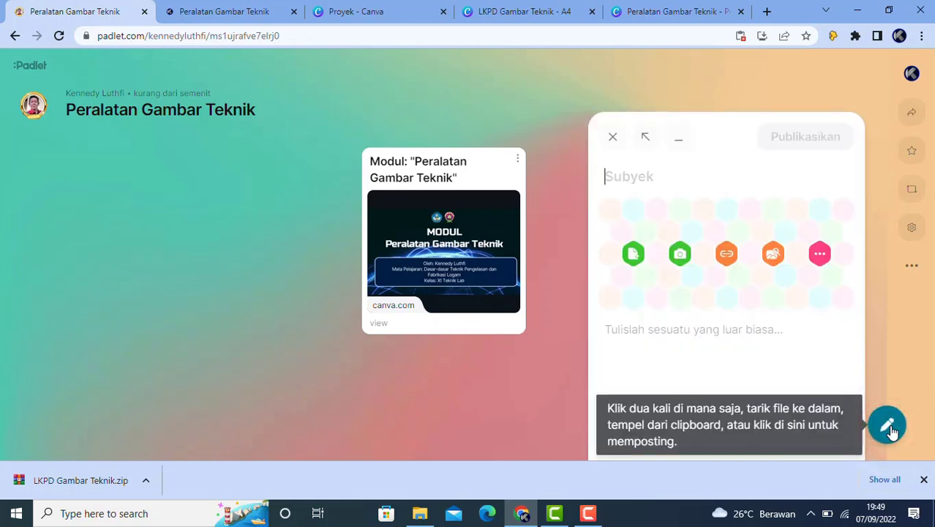
click(634, 256)
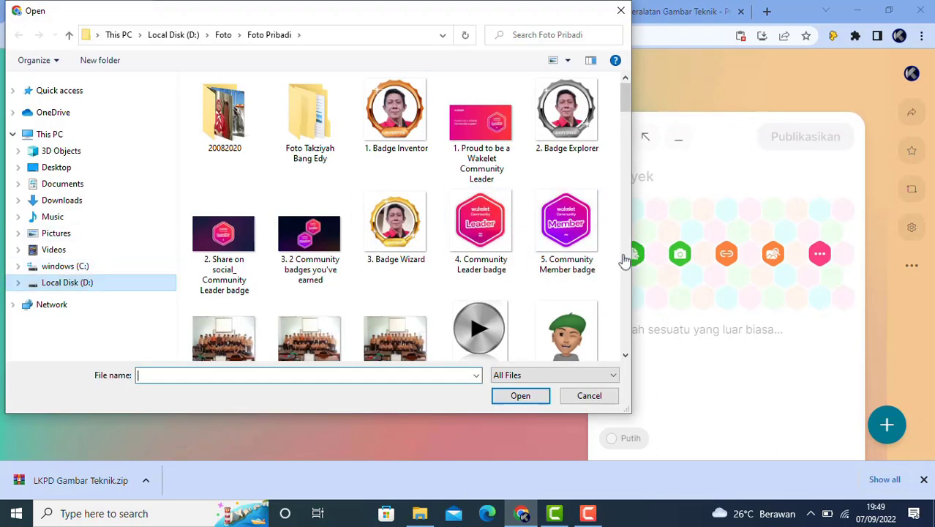
click(61, 200)
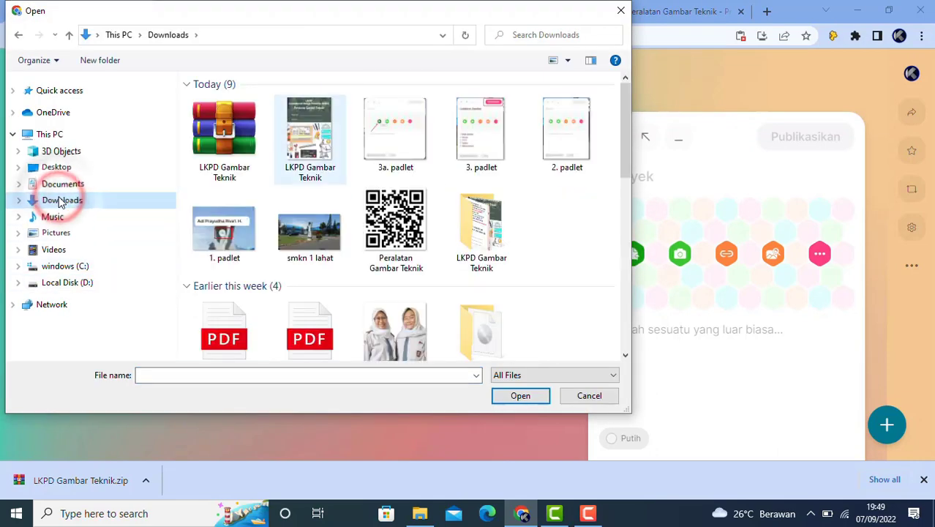
double_click(483, 238)
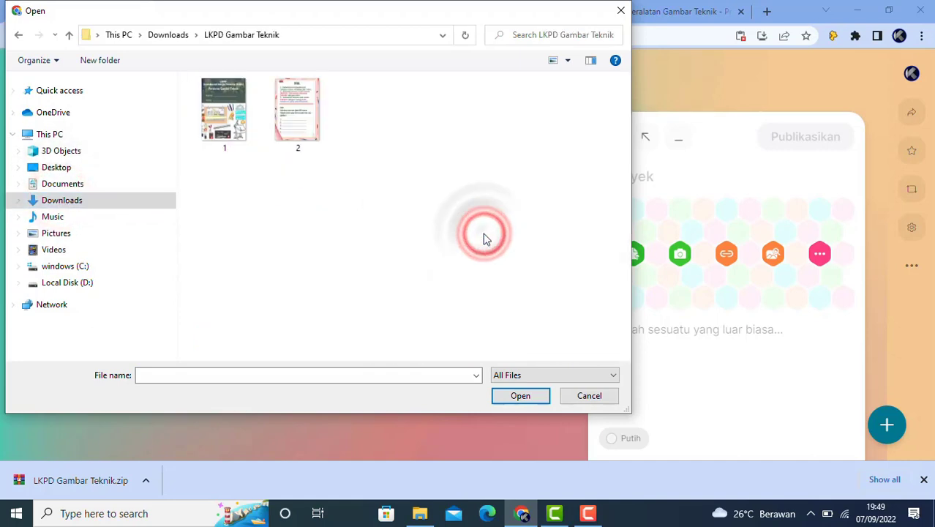
click(224, 111)
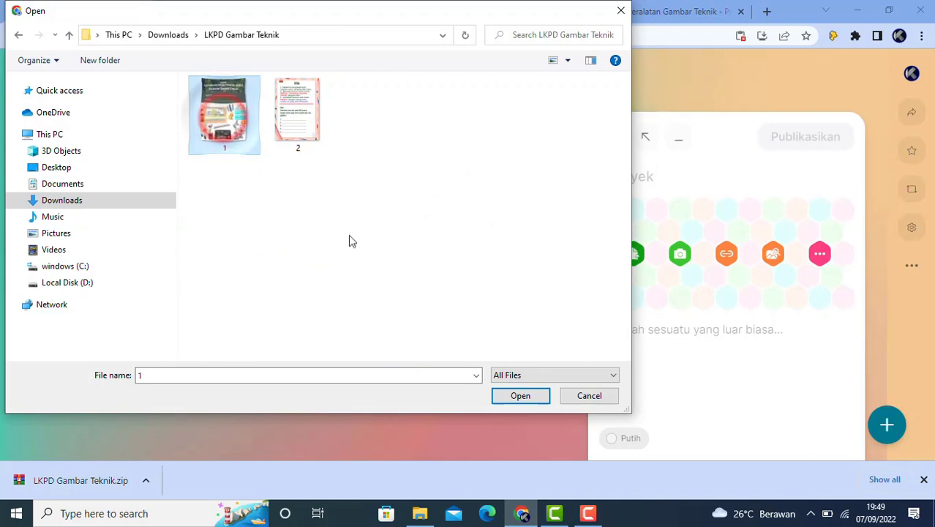
click(521, 397)
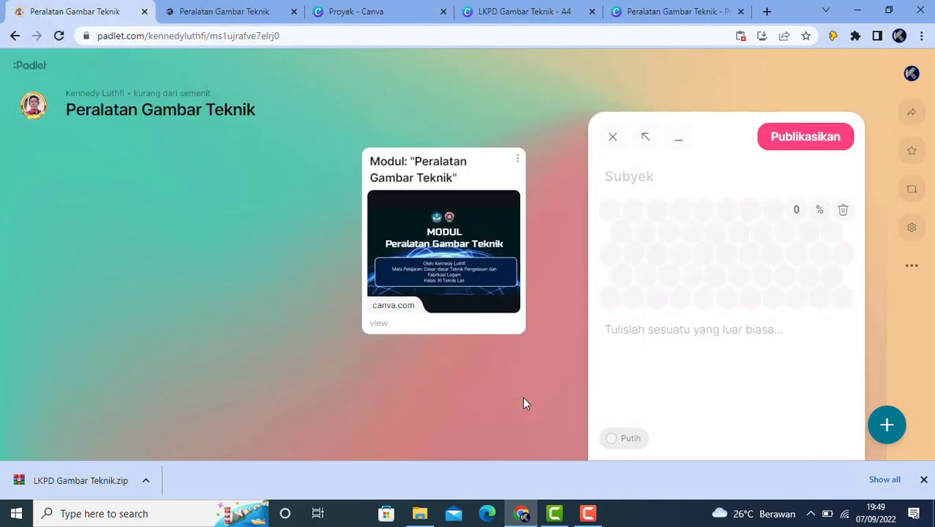
Title the post "LKPD (Lembaran Kerja Peserta Didik)" and publish it.
click(637, 177)
text(LKPD (Lemb)
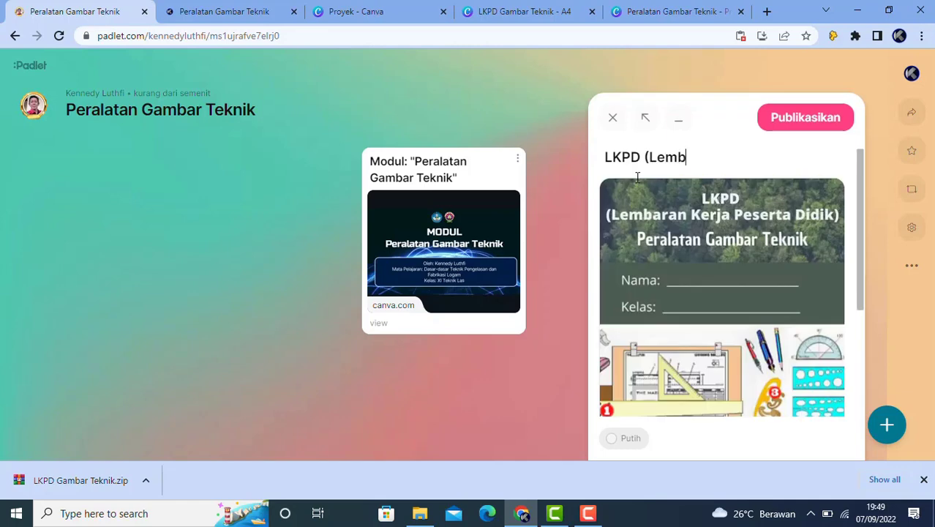
text(aran Kerja Pese)
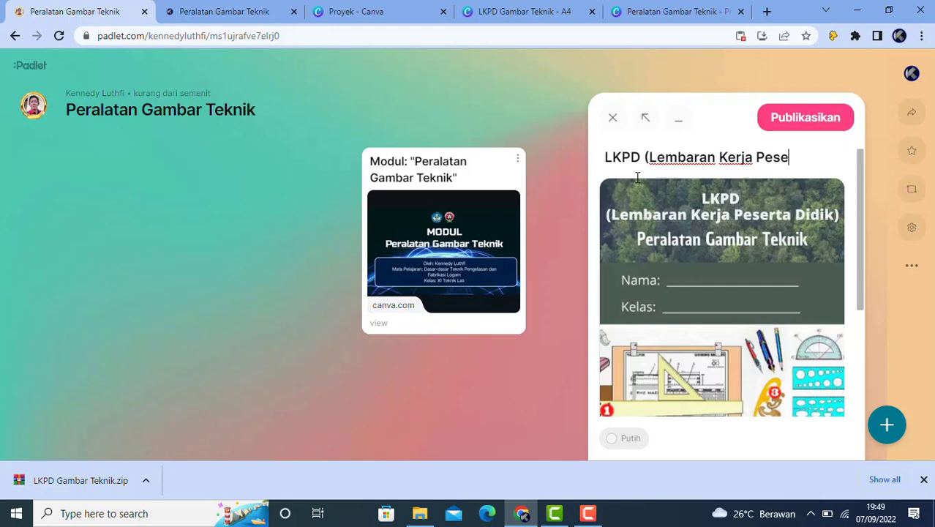
text(rta Didik)
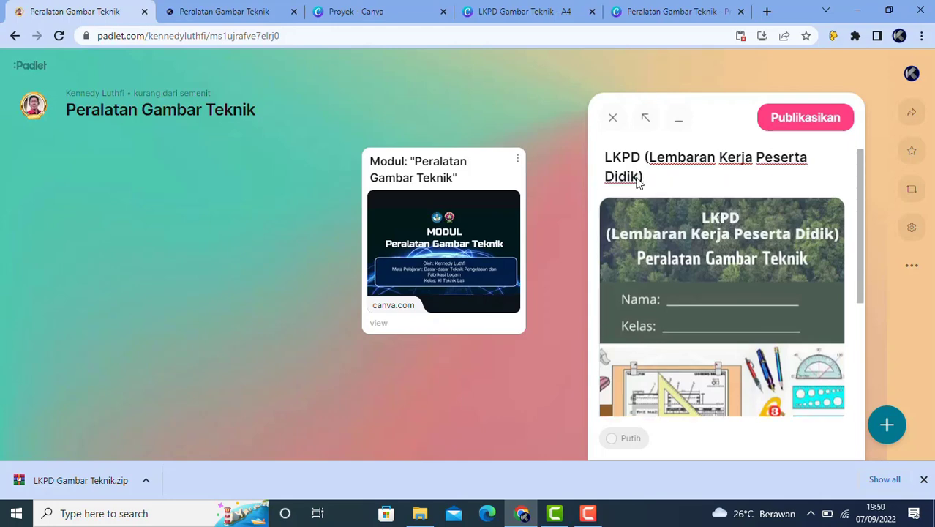
click(808, 119)
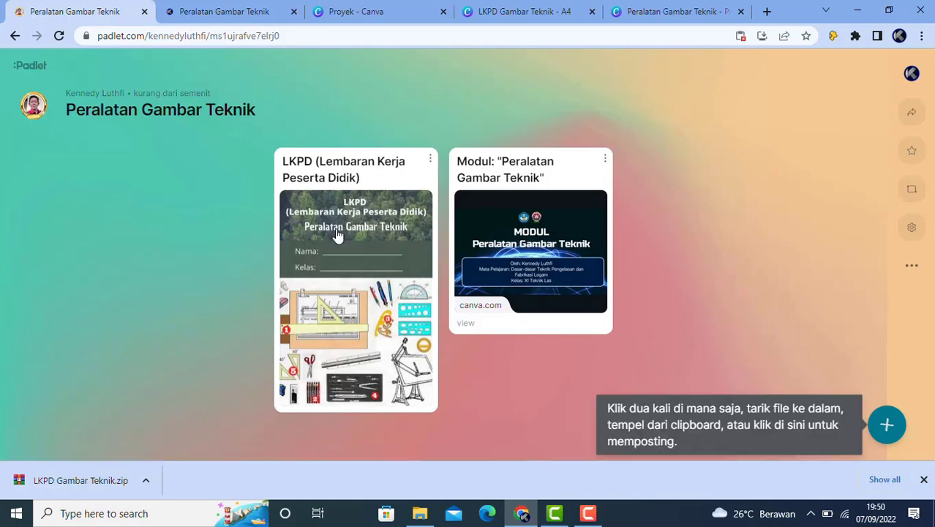
Switch to the existing green board and examine the Petunjuk Menjawab Soal post below the LKPD post.
click(258, 12)
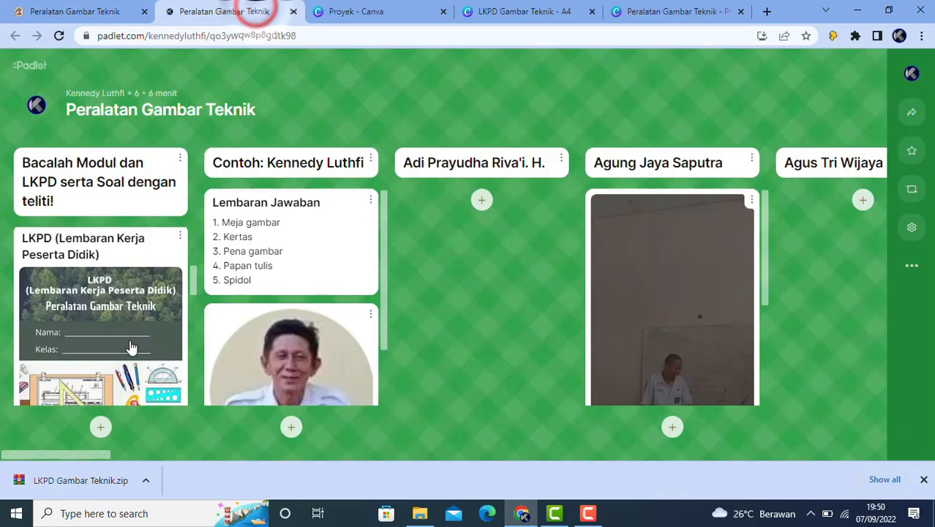
scroll(130, 347, down, 2)
scroll(130, 347, down, 2)
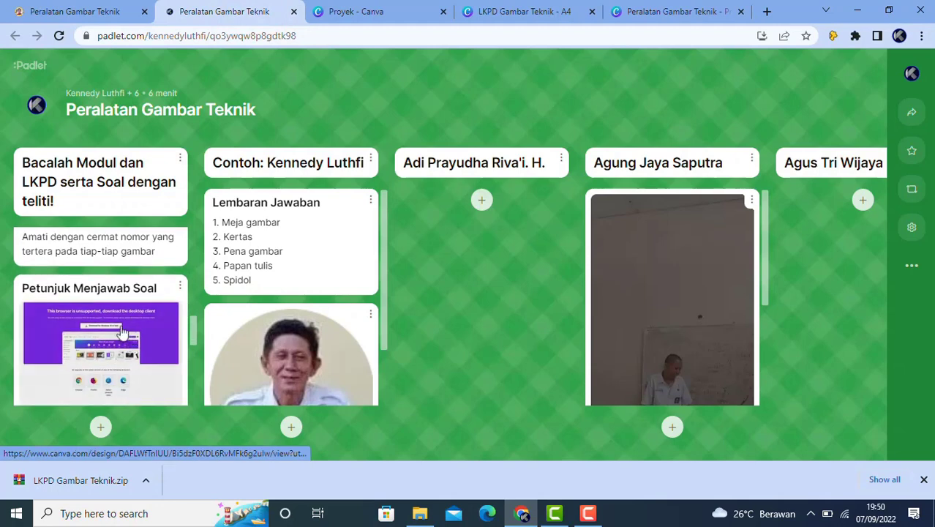
scroll(109, 311, up, 3)
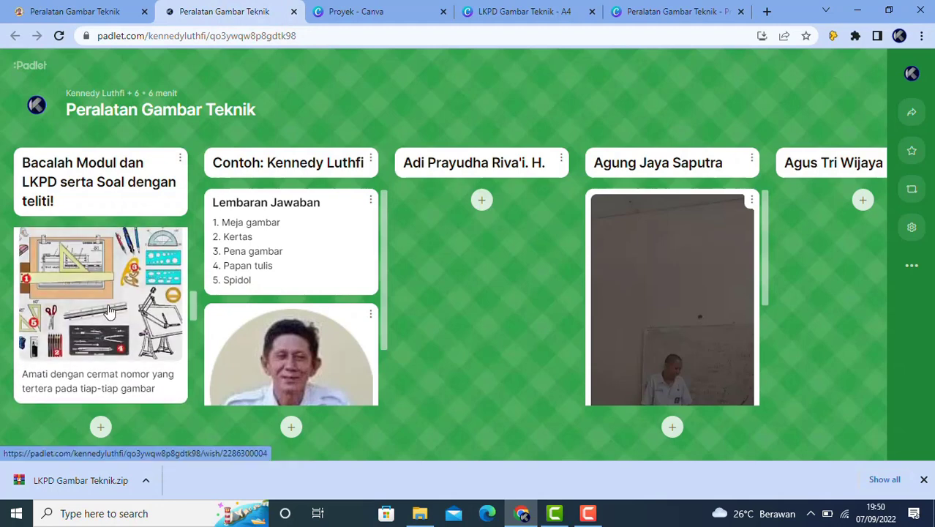
scroll(108, 311, down, 3)
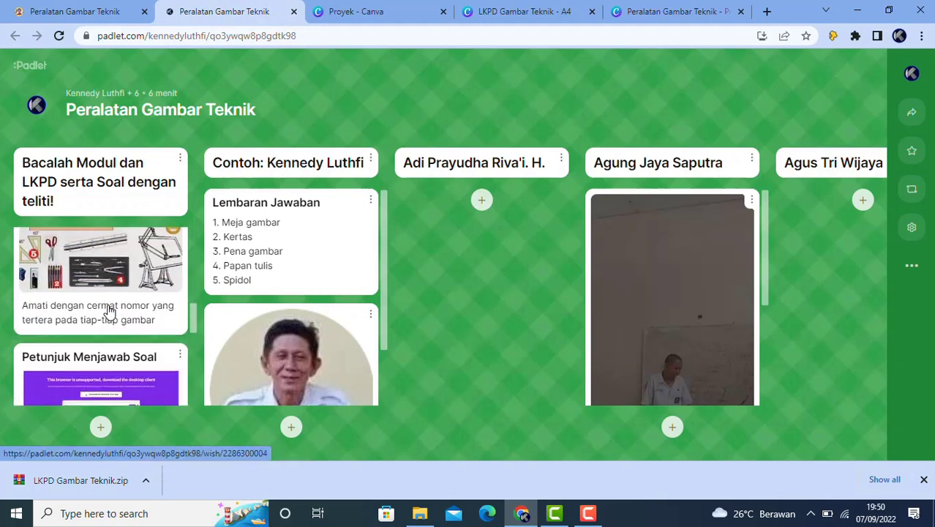
scroll(108, 311, down, 2)
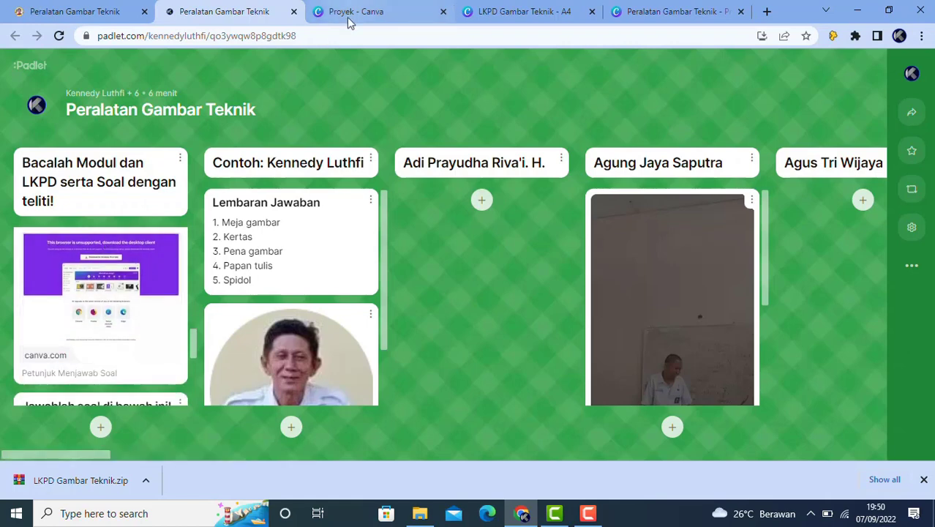
Switch to Canva, open the Petunjuk Menjawab Soal design from the projects, and copy its public view link.
mouse_move(351, 18)
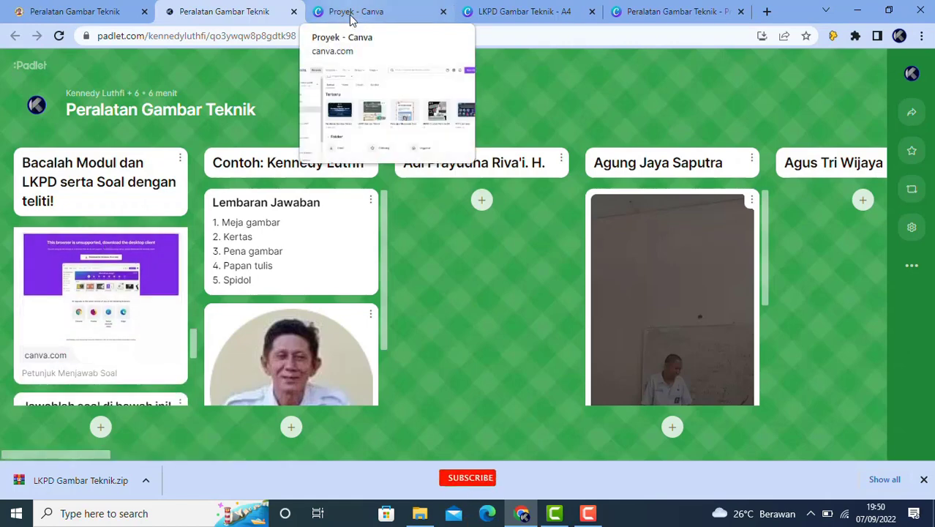
click(374, 12)
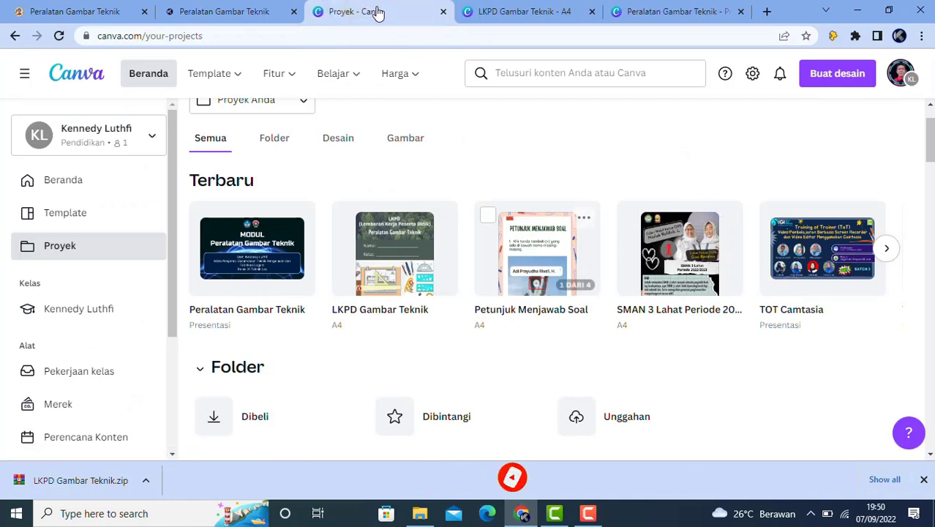
click(527, 260)
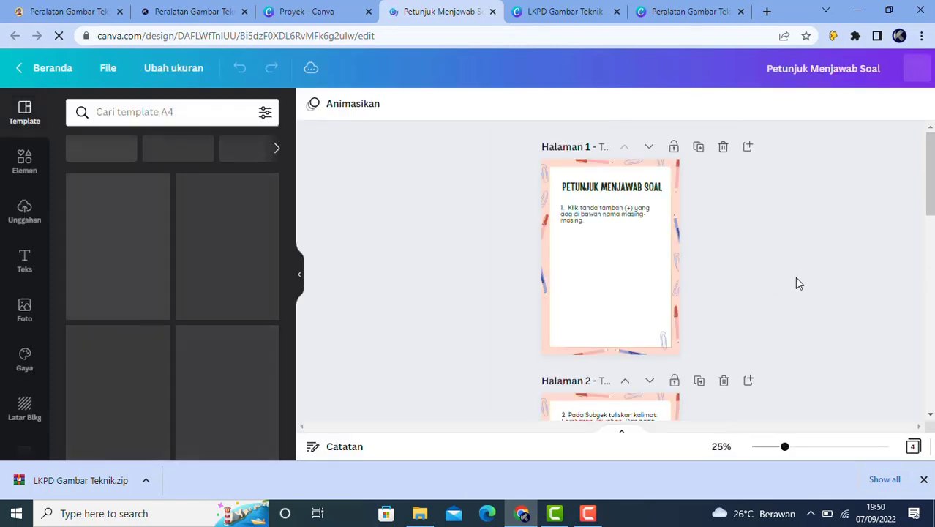
scroll(797, 279, down, 3)
scroll(798, 283, down, 3)
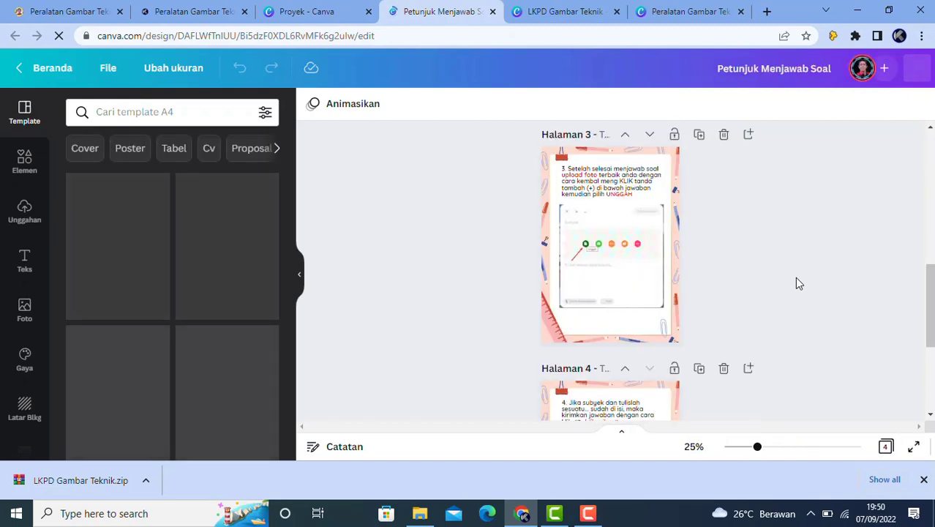
scroll(812, 225, down, 3)
scroll(830, 150, up, 5)
scroll(830, 150, up, 3)
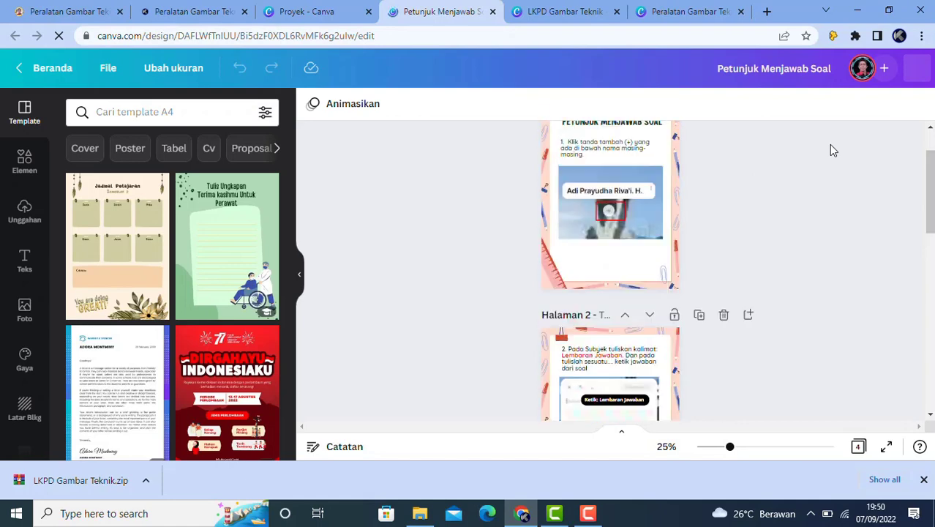
click(887, 75)
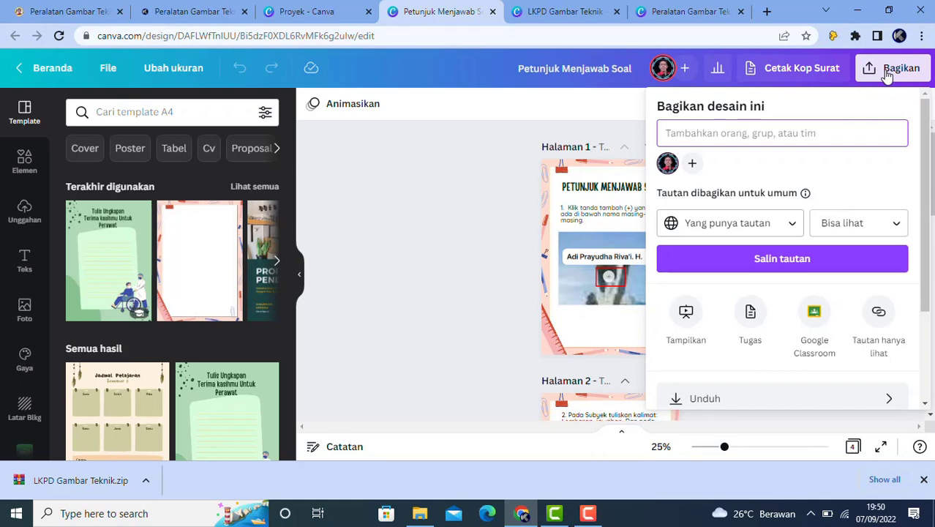
click(782, 260)
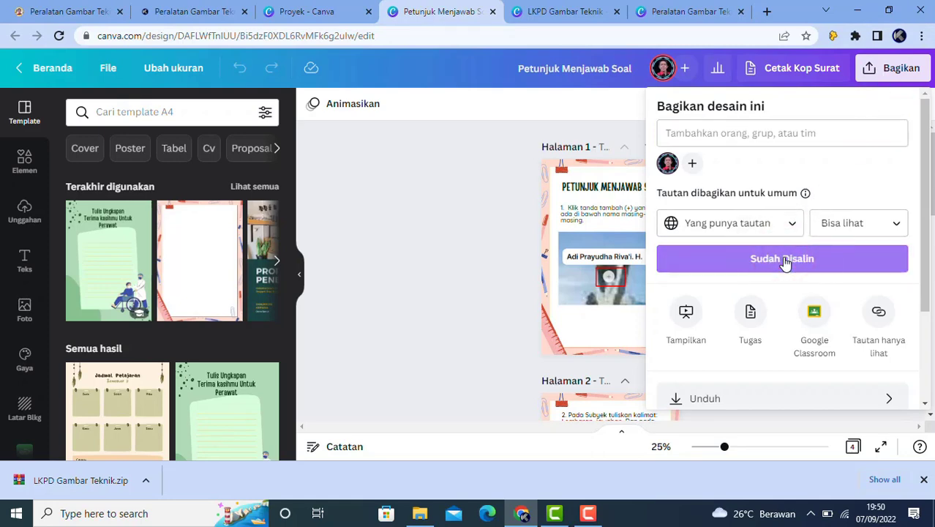
Return to the new Padlet board, start another post, and open its link attachment entry.
click(46, 16)
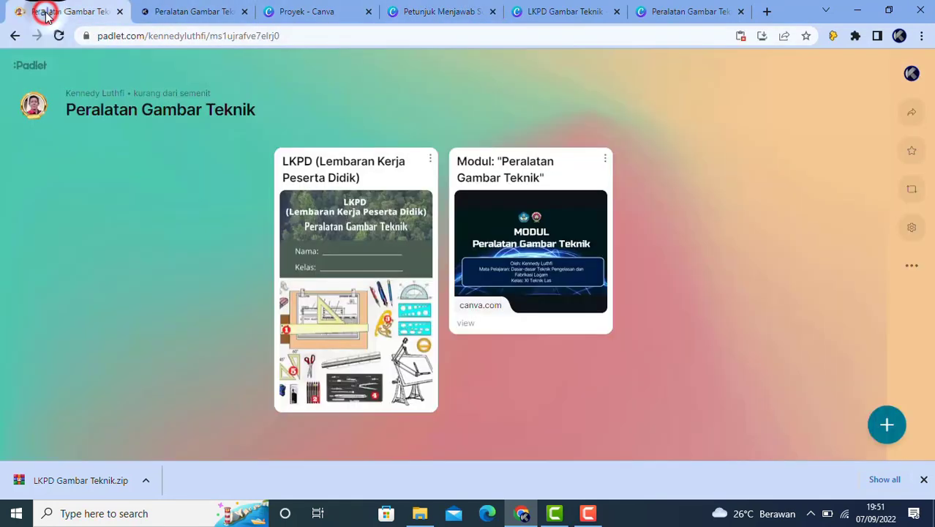
click(887, 426)
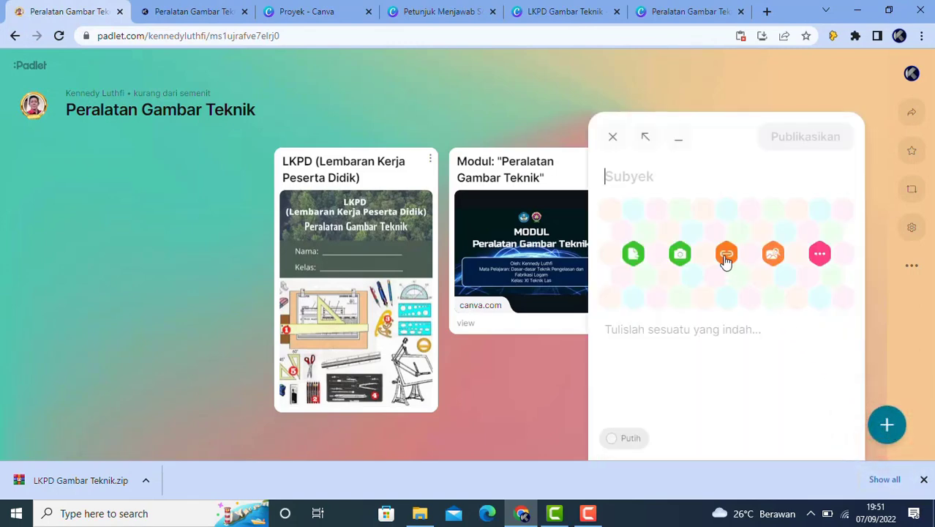
click(726, 256)
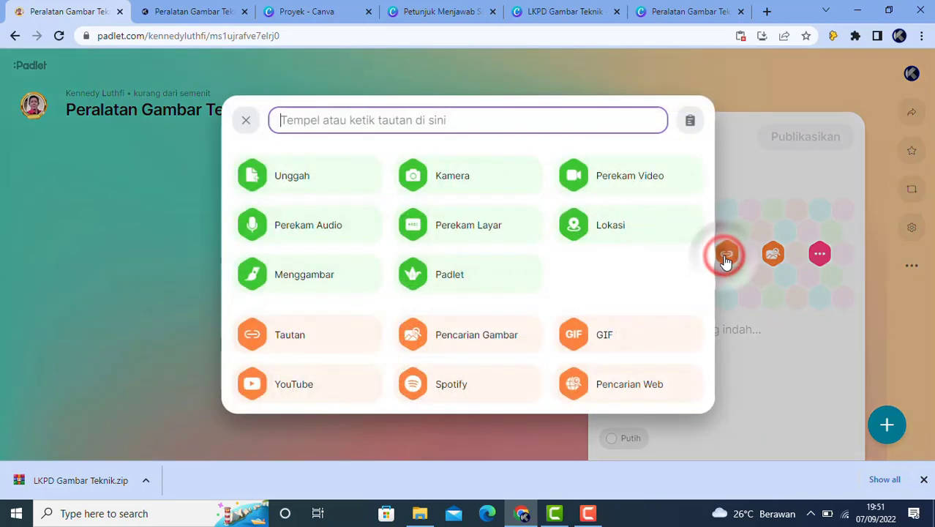
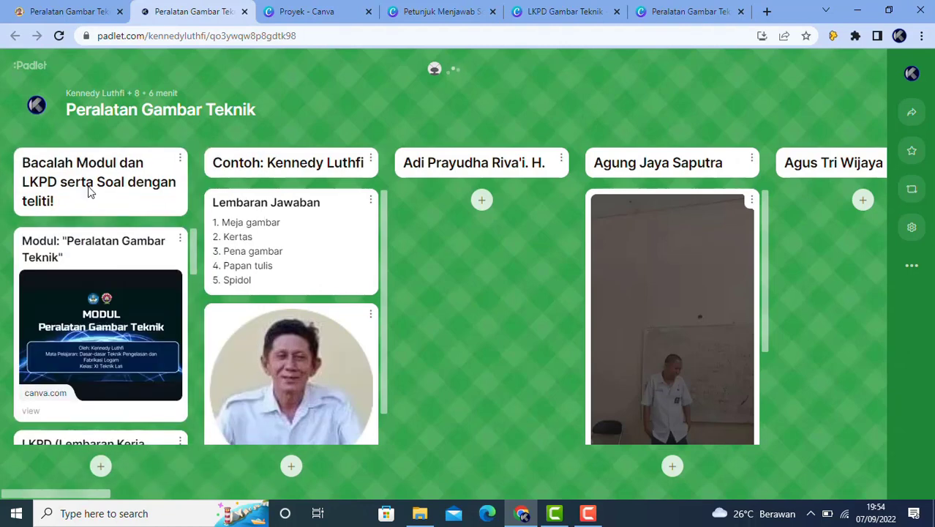
Return to the new board and rename Section 1 to "Bacalah modul, petunjuk dan soal dengan cermat dan teliti!".
click(105, 14)
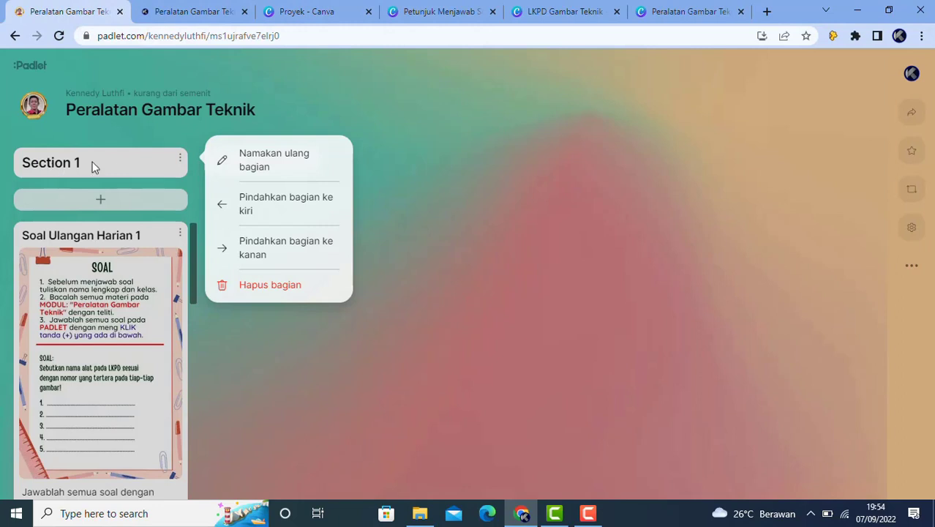
click(179, 159)
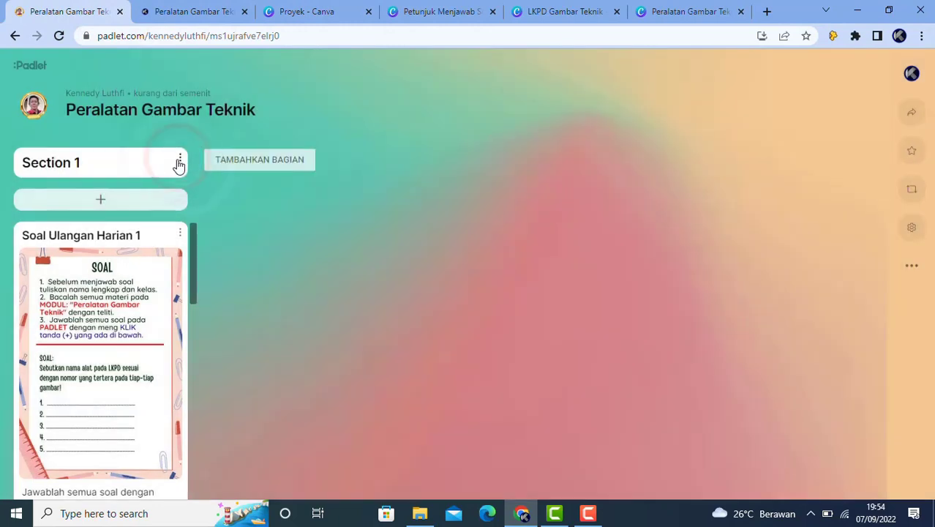
click(179, 161)
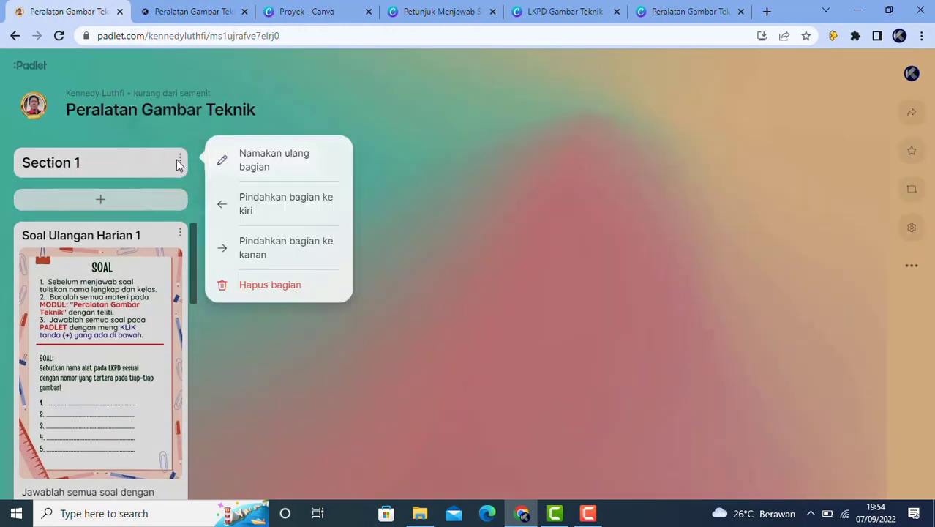
click(165, 160)
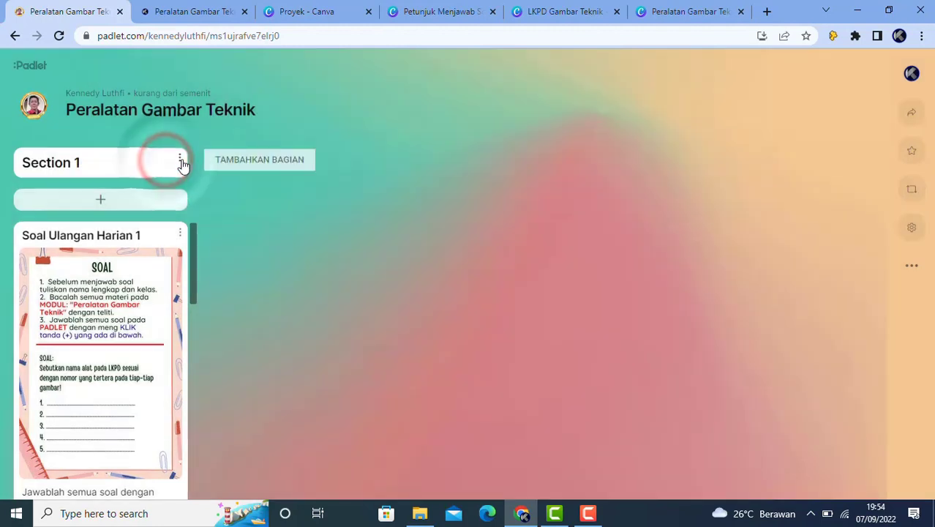
click(180, 161)
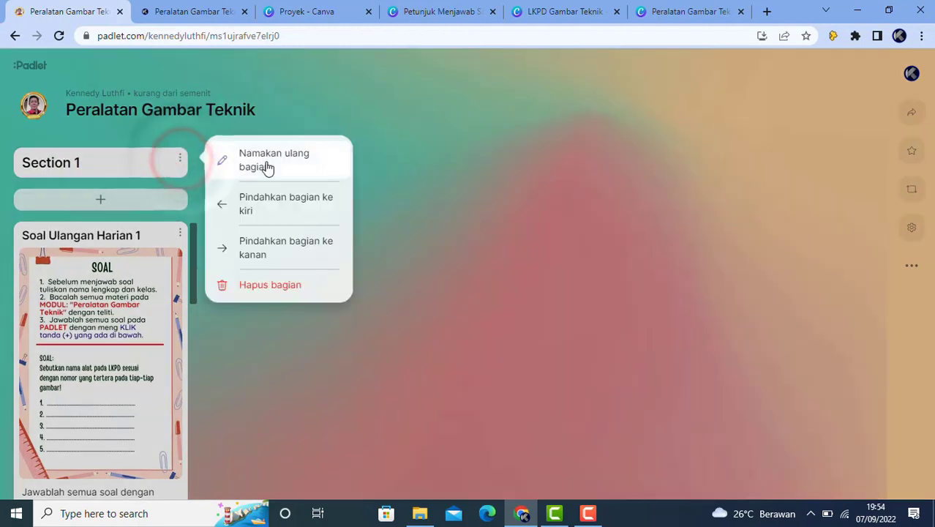
click(266, 165)
click(96, 161)
drag(97, 161, 4, 172)
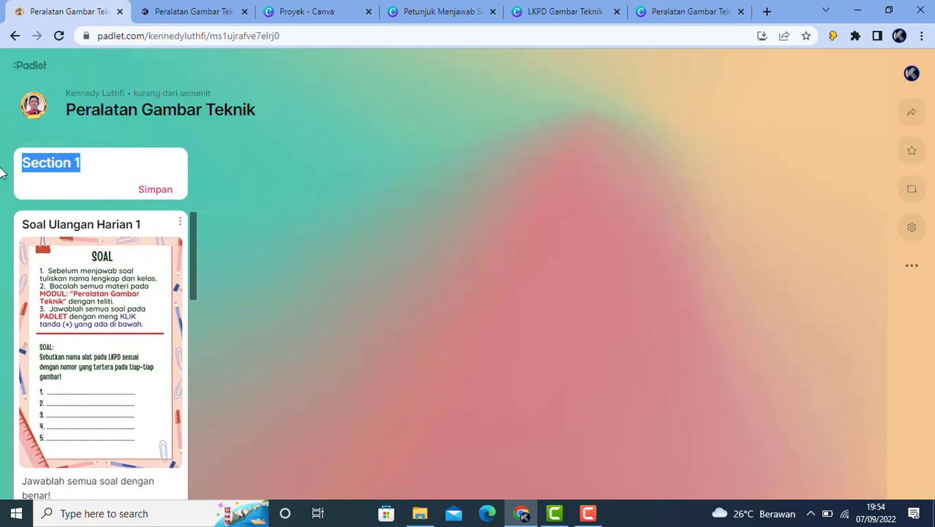
text(Bacala)
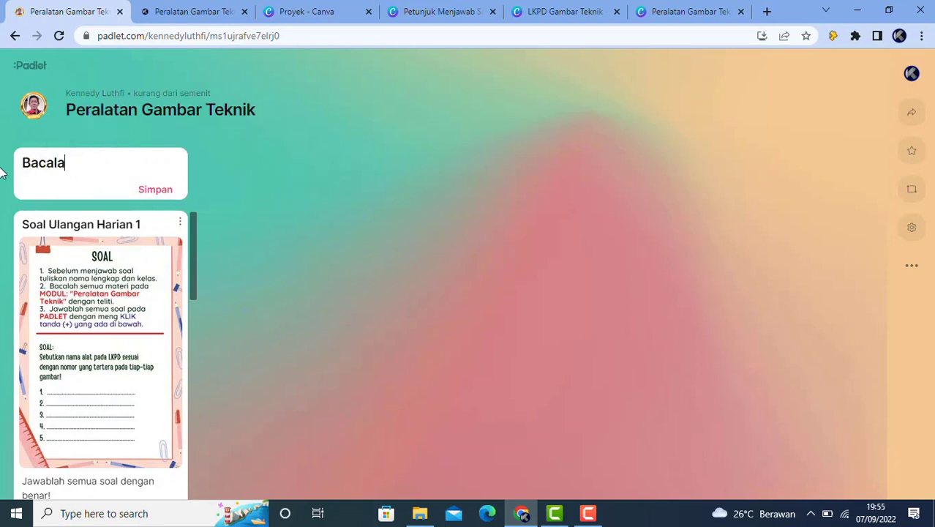
text(h mod)
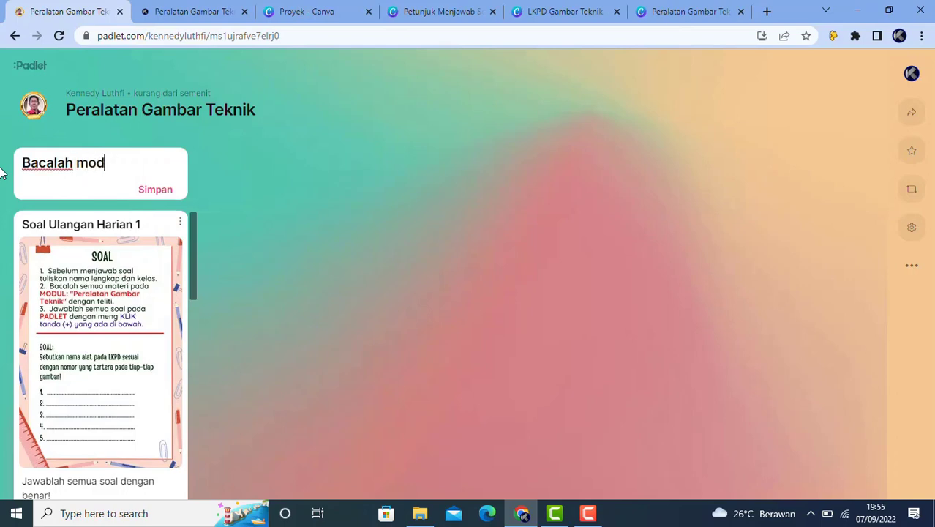
text(ul, petun)
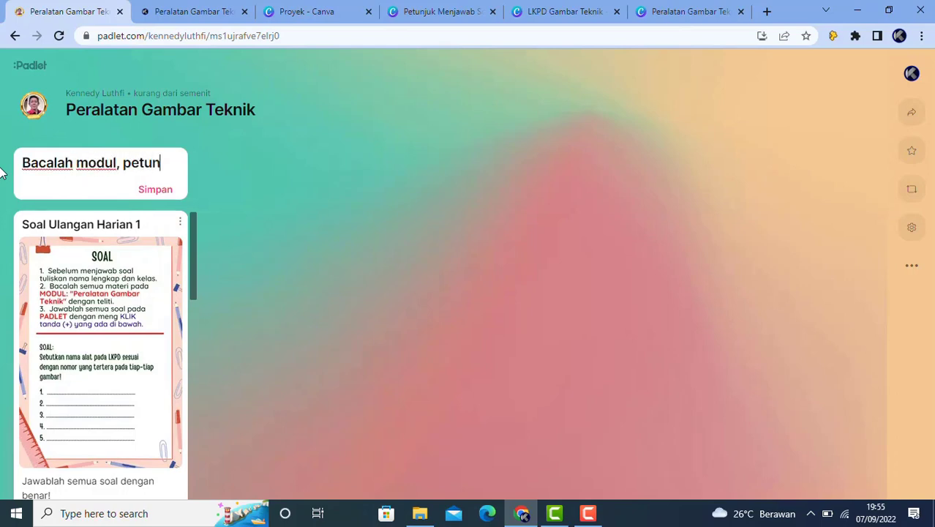
text(juk dan )
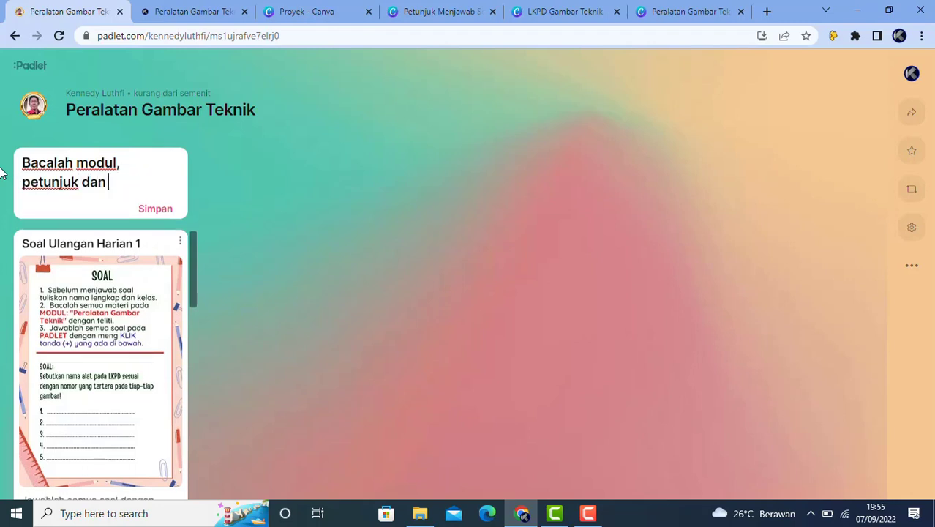
text(soal dengan )
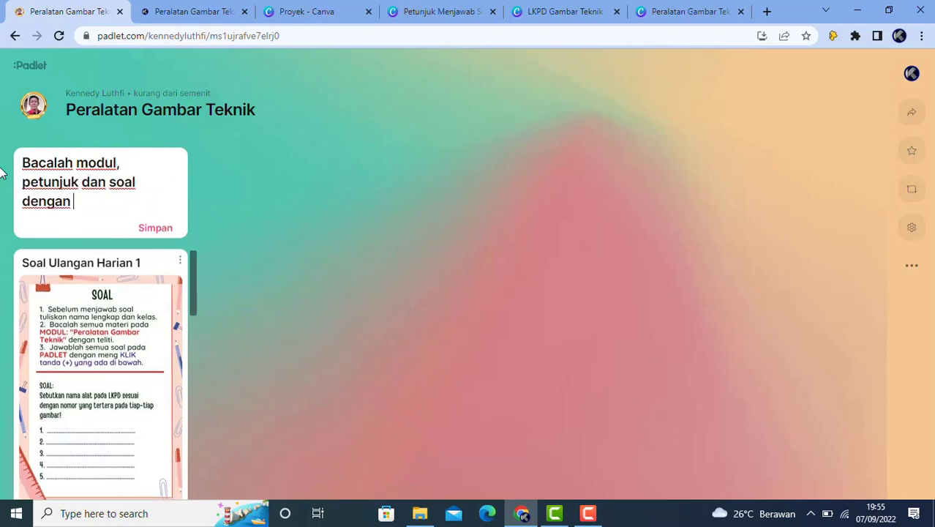
text(telit)
text(cermat dan)
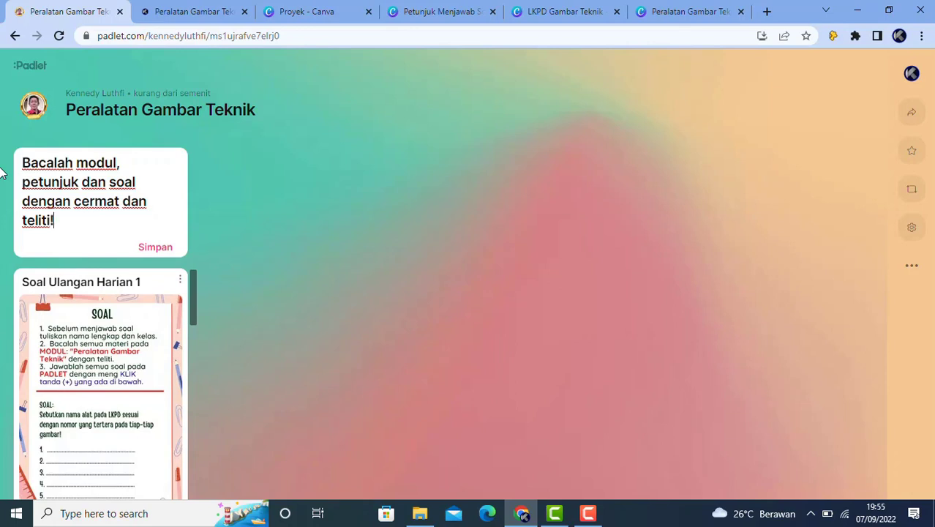
click(155, 247)
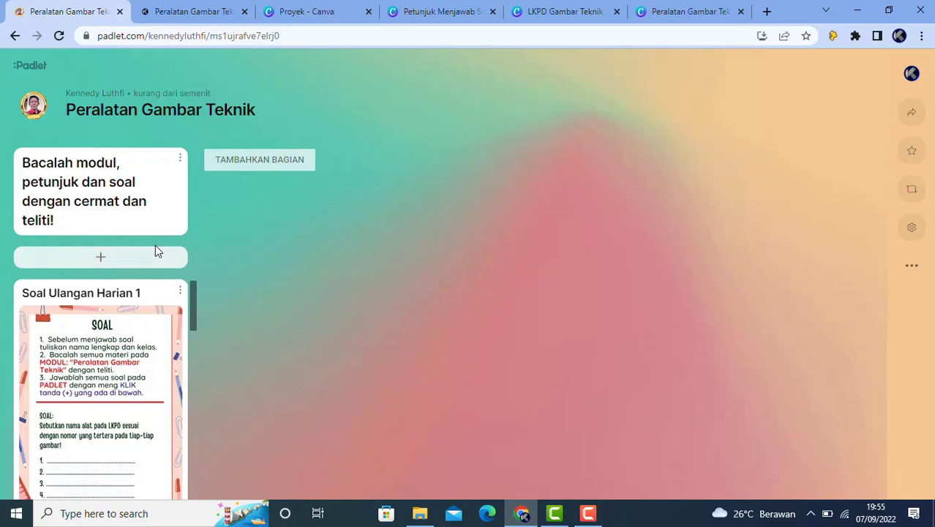
View the formats available for the board and leave the format choice without selecting one.
click(911, 270)
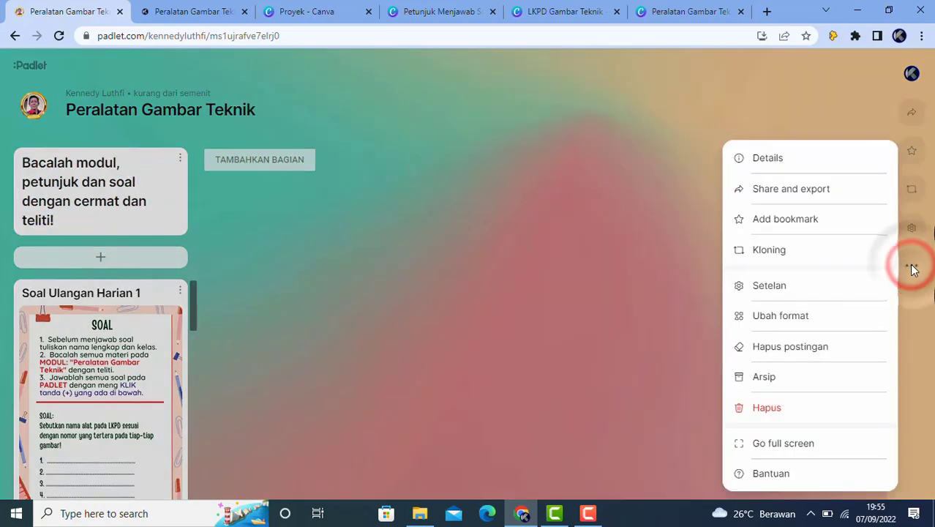
click(804, 316)
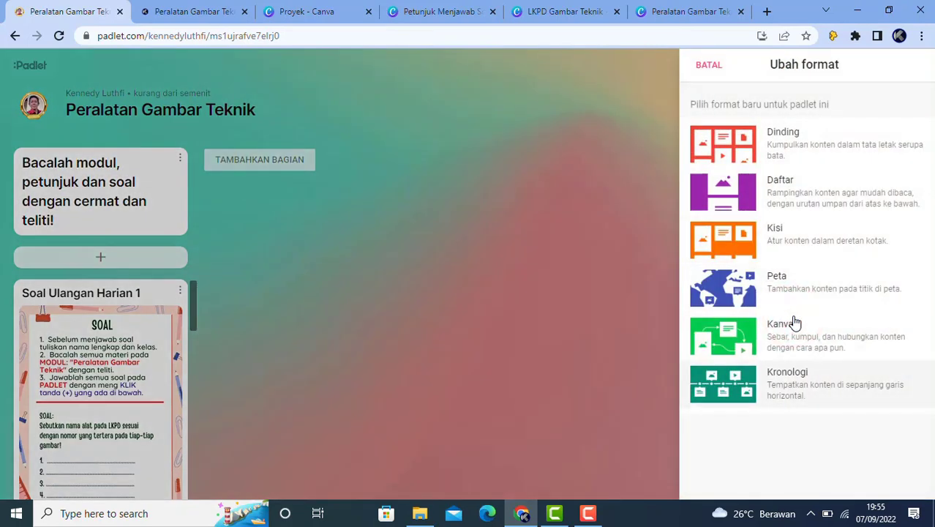
click(707, 72)
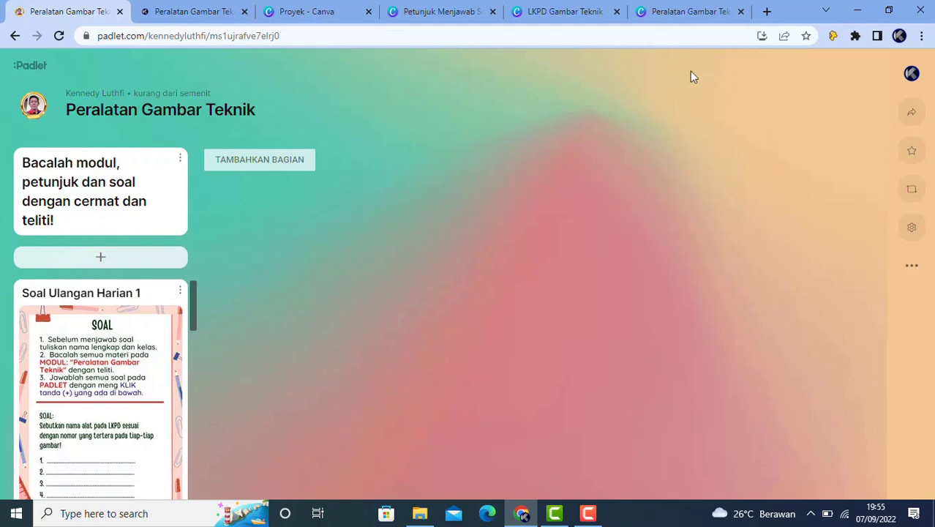
Add three sections after the reading-instruction section, each named with a different student's first name.
click(269, 169)
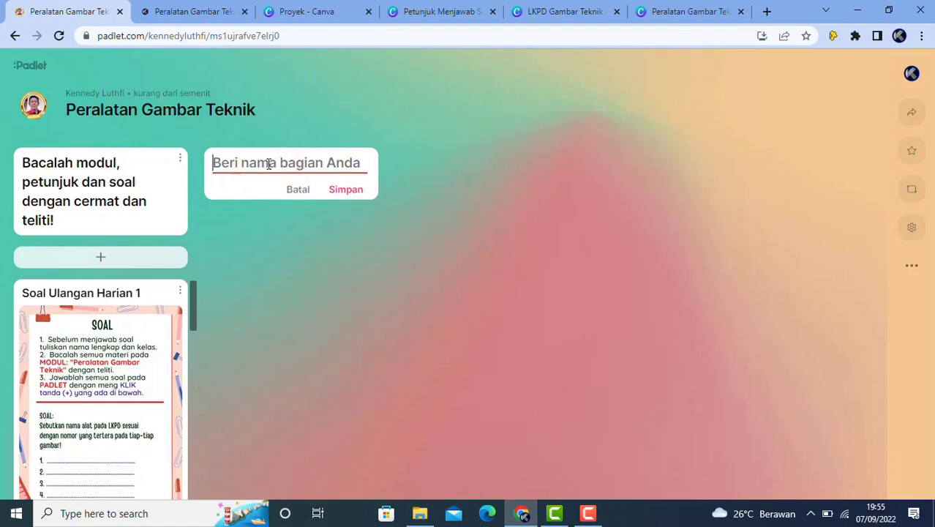
text(Adi)
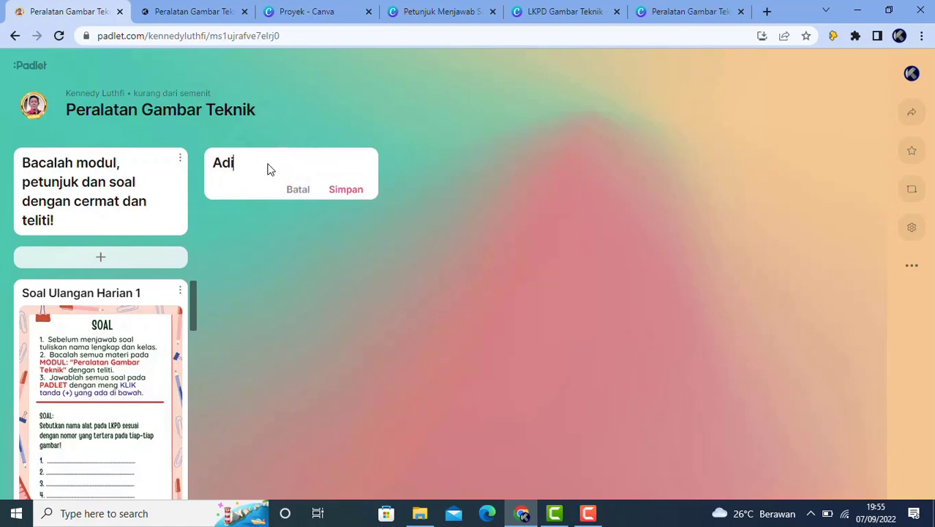
click(344, 189)
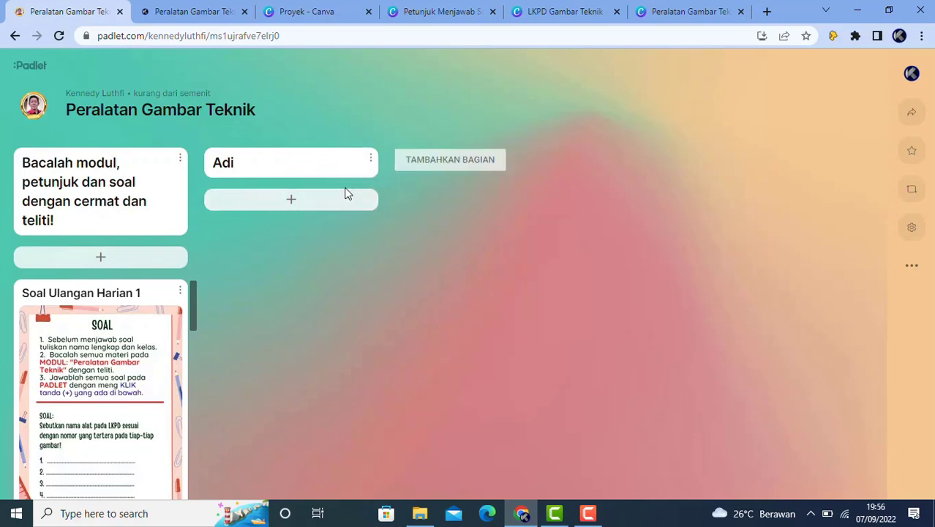
click(446, 164)
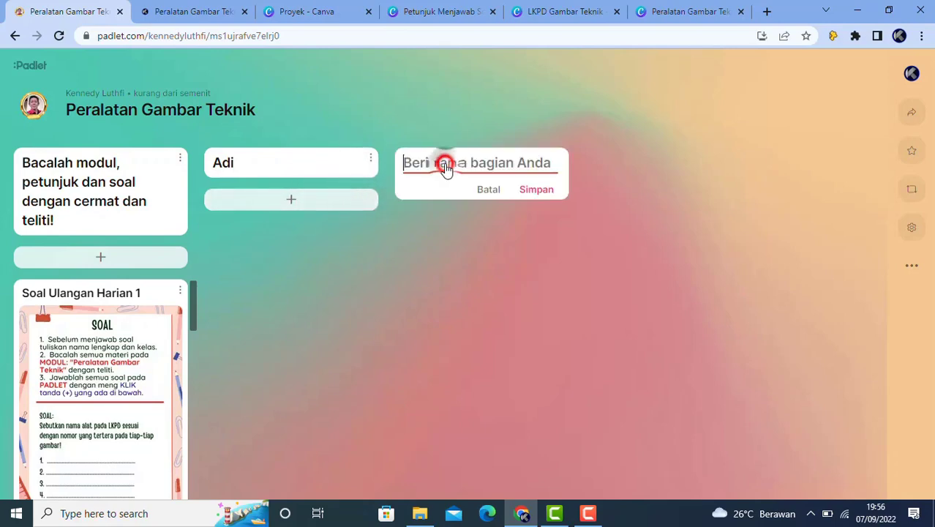
text(B)
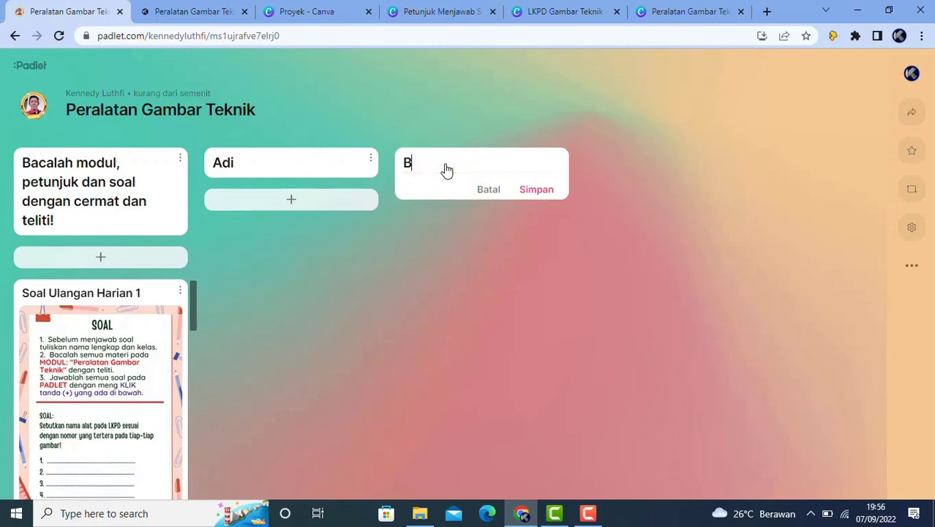
text(udi)
click(534, 190)
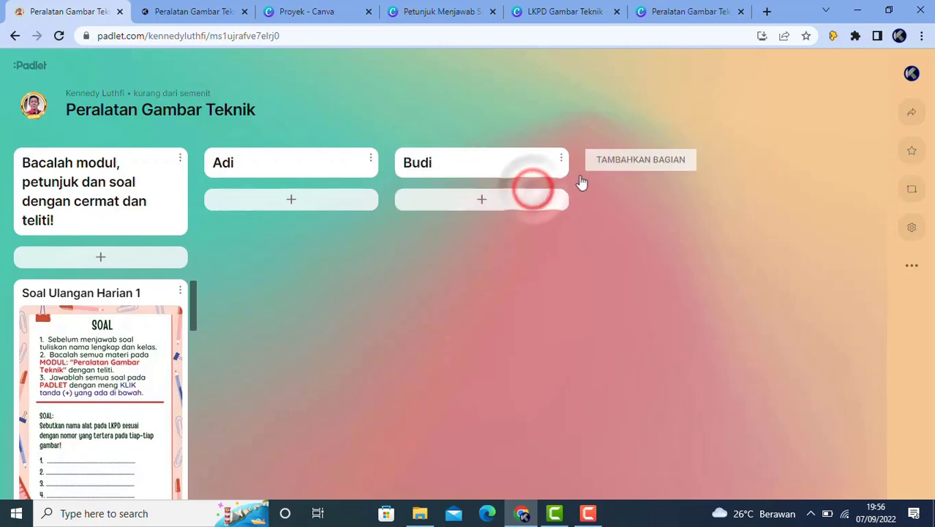
click(638, 164)
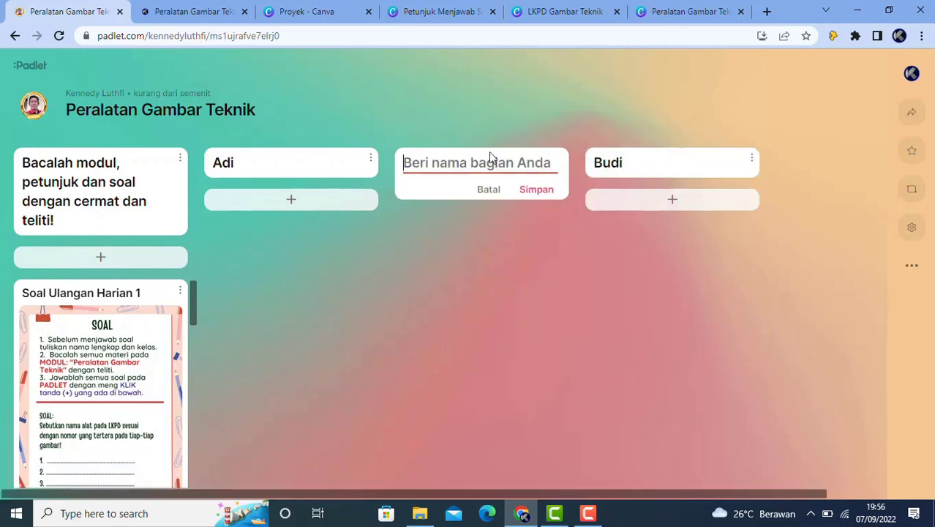
text(Chepy)
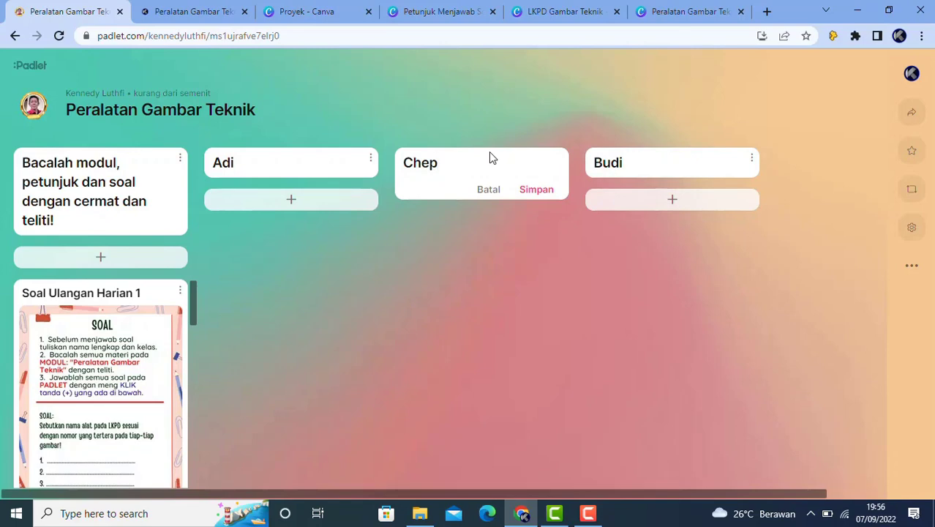
click(526, 189)
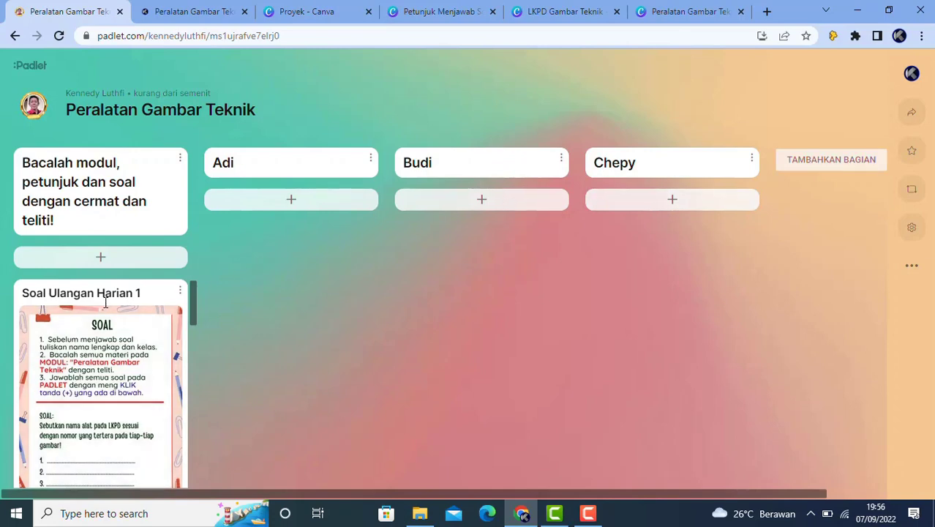
Move the Modul: "Peralatan Gambar Teknik" post from the end of the first section to above the Petunjuk Menjawab Soal post.
scroll(105, 302, down, 6)
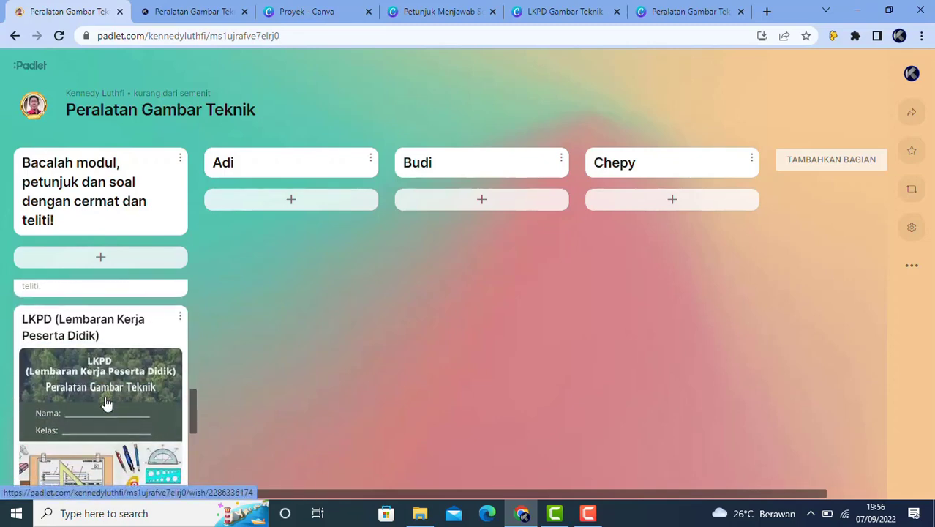
scroll(106, 402, down, 3)
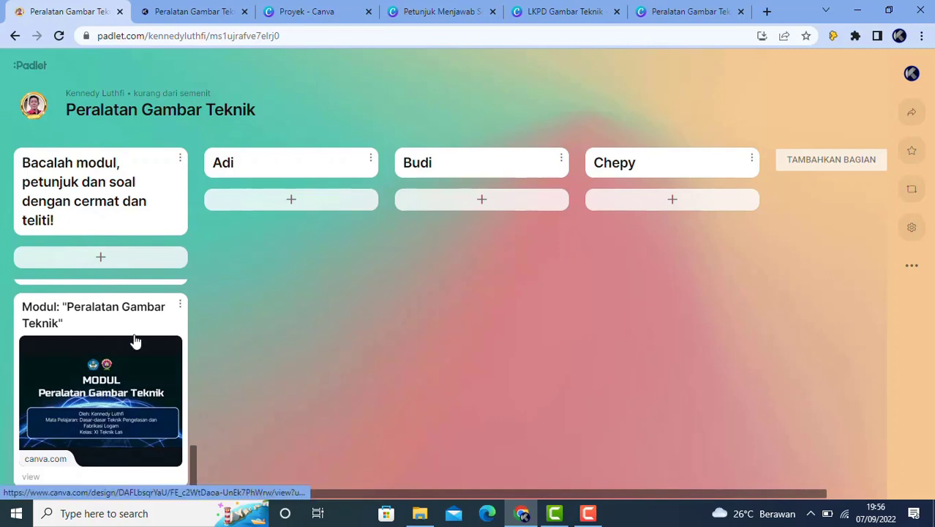
scroll(133, 336, up, 2)
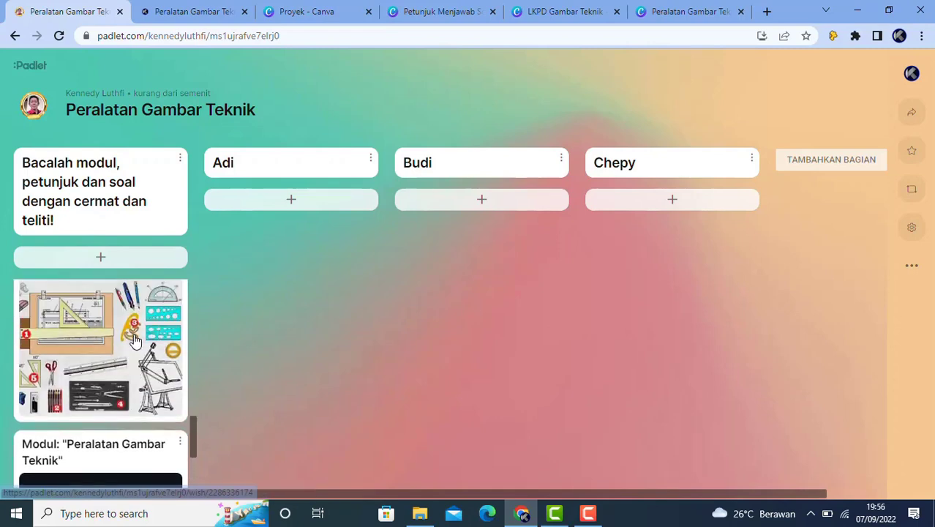
scroll(134, 338, down, 2)
scroll(150, 385, up, 1)
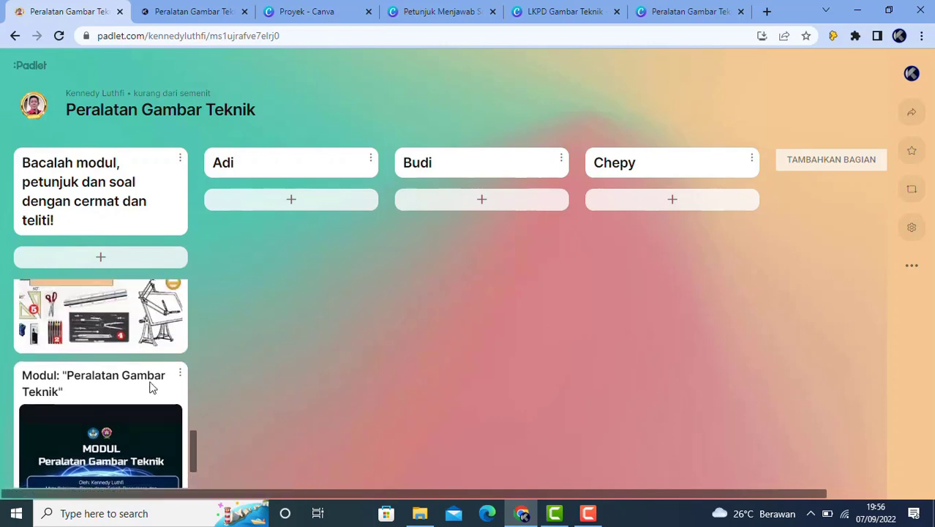
click(95, 422)
drag(96, 421, 103, 331)
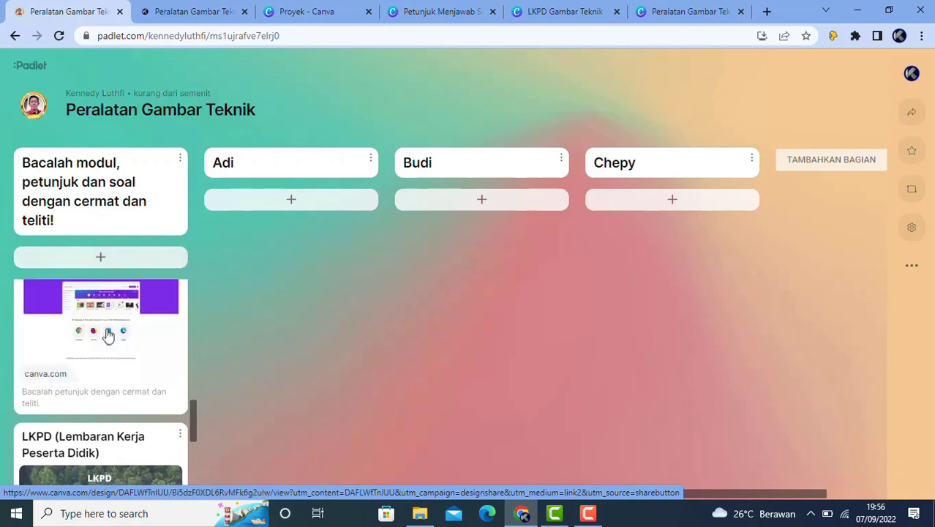
Reposition the LKPD (Lembaran Kerja Peserta Didik) post within the first section and return to the section's first post.
scroll(146, 362, up, 2)
scroll(146, 364, down, 3)
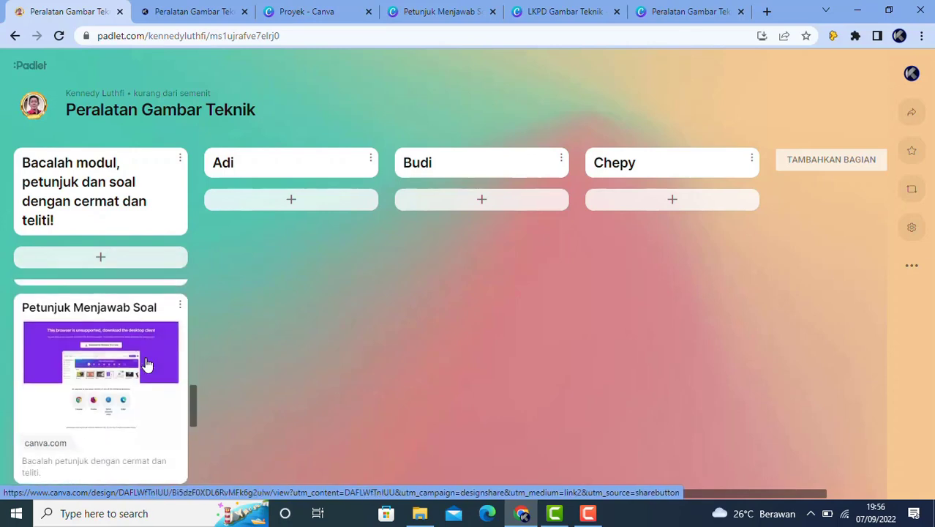
scroll(147, 364, down, 5)
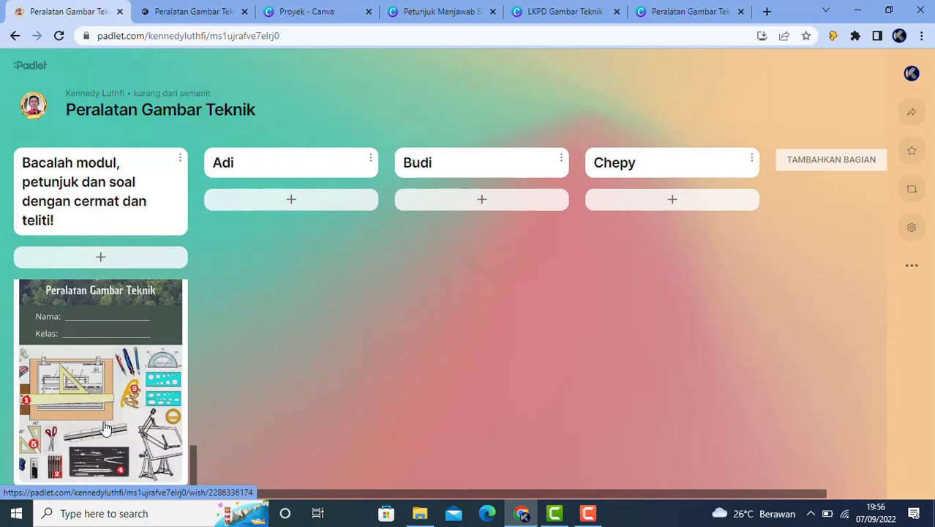
scroll(105, 428, up, 3)
mouse_move(105, 427)
mouse_down()
mouse_move(100, 316)
mouse_move(101, 468)
mouse_move(102, 434)
mouse_up()
drag(195, 391, 182, 220)
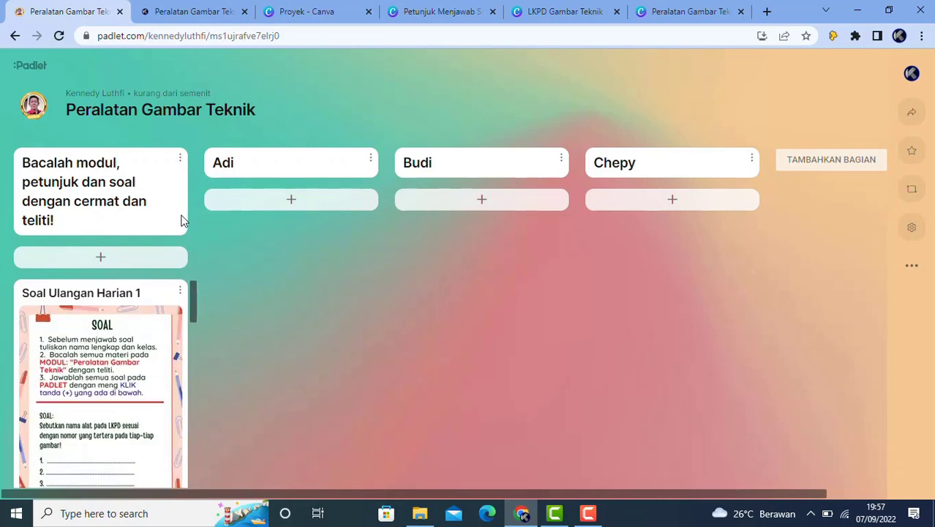
Open a blank post in the first student's section and close it without publishing.
click(291, 202)
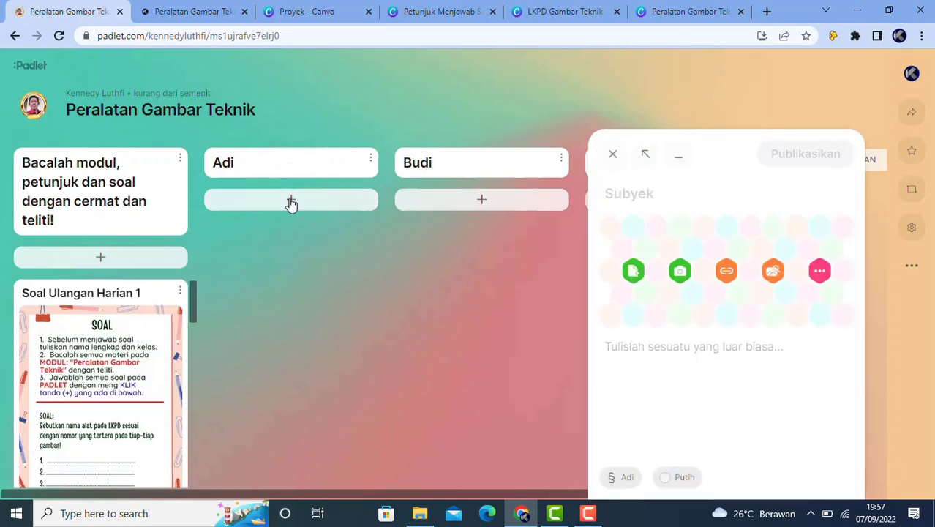
click(610, 157)
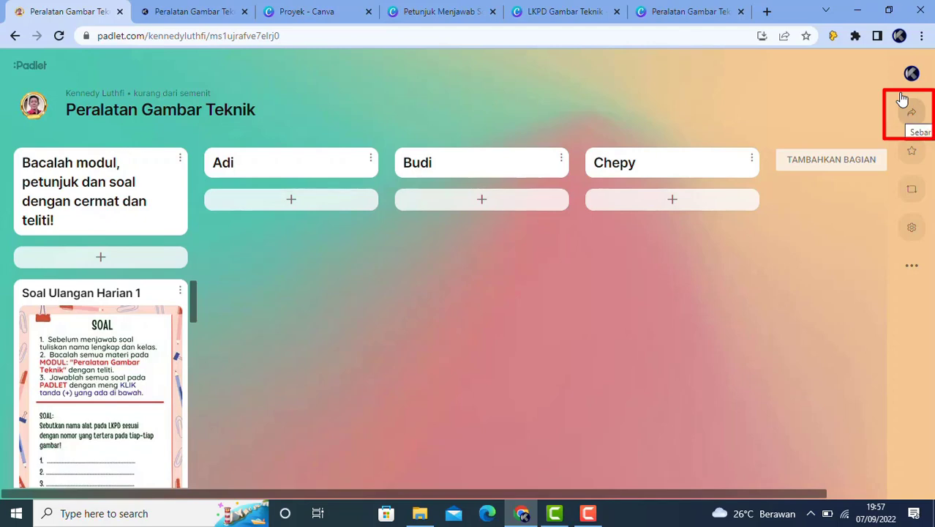
Open the board's sharing settings and change its privacy option to Publik.
click(912, 115)
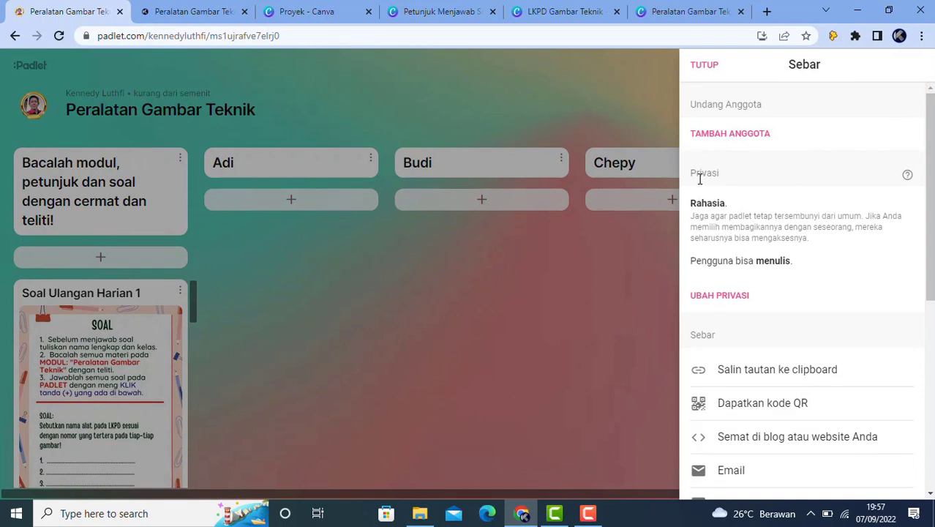
click(717, 297)
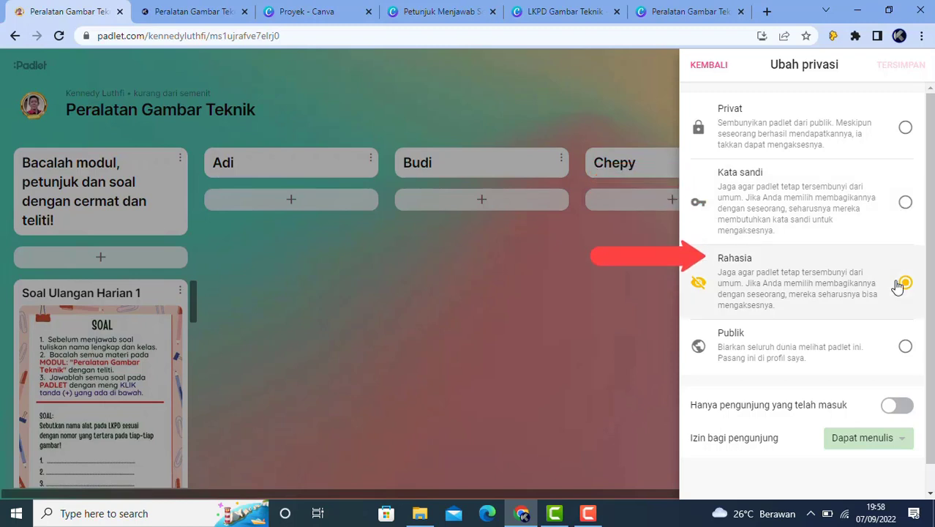
click(905, 348)
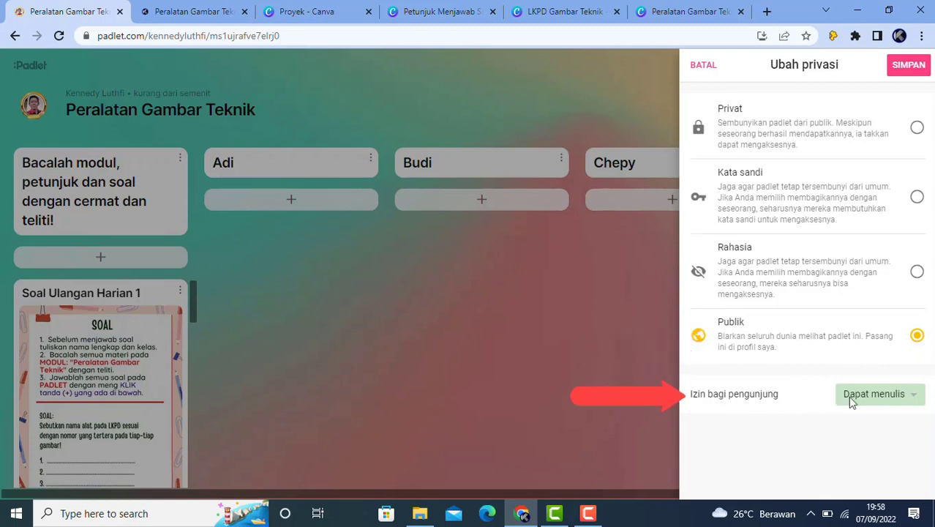
Set the visitor permission to Dapat membaca, save the privacy changes and return to the sharing options.
click(918, 399)
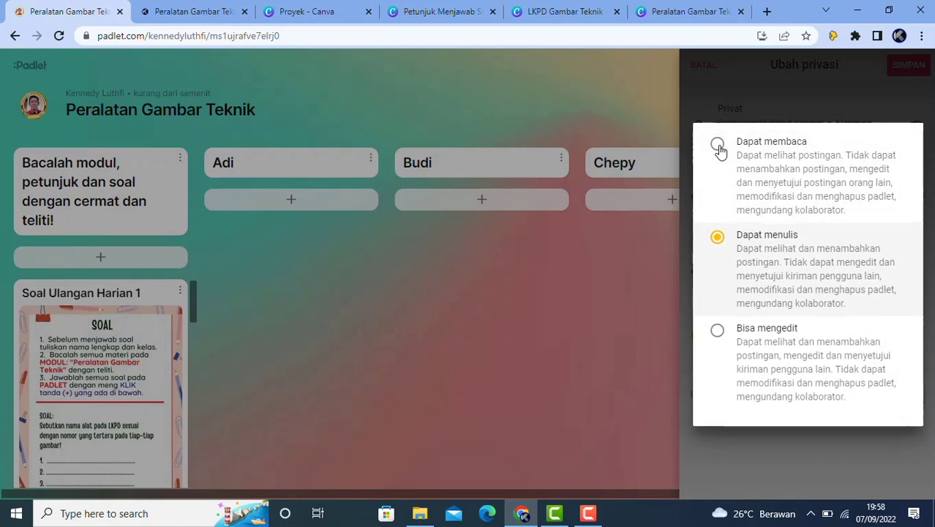
click(717, 145)
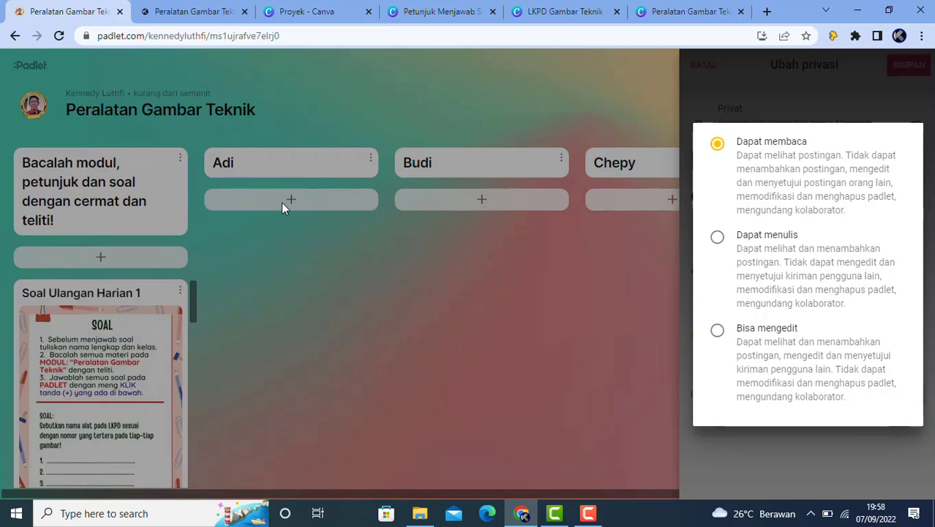
click(714, 143)
click(651, 87)
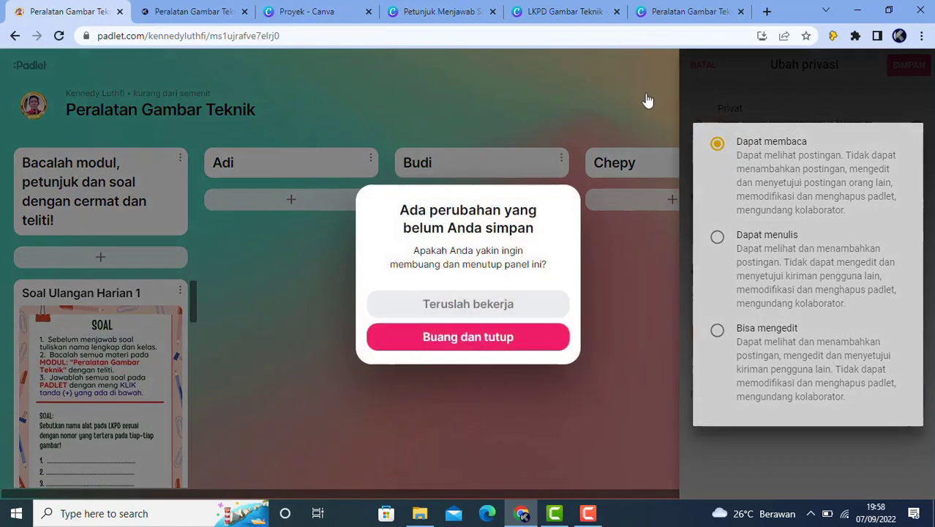
click(478, 307)
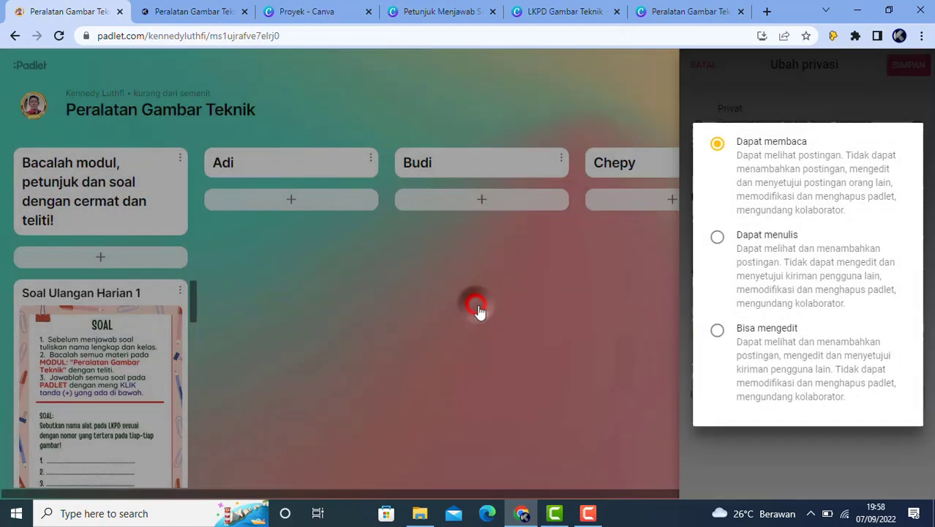
click(767, 452)
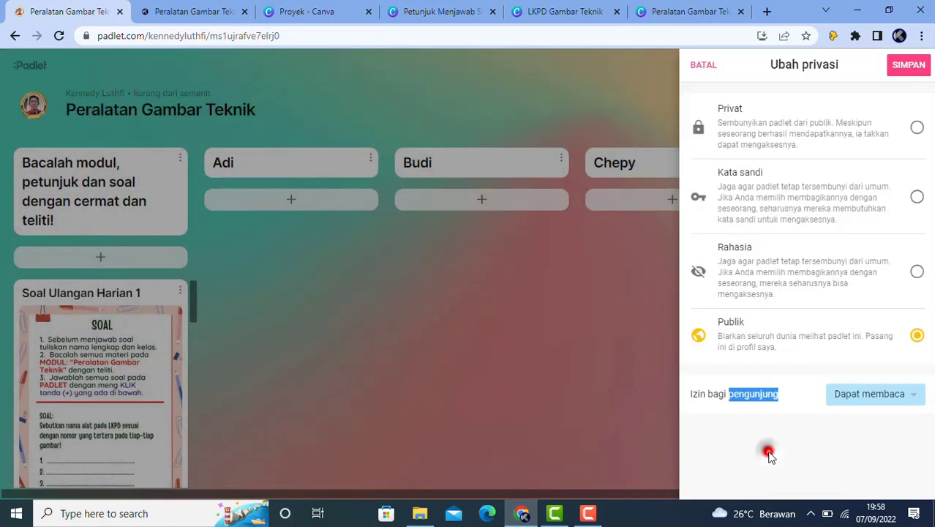
click(900, 65)
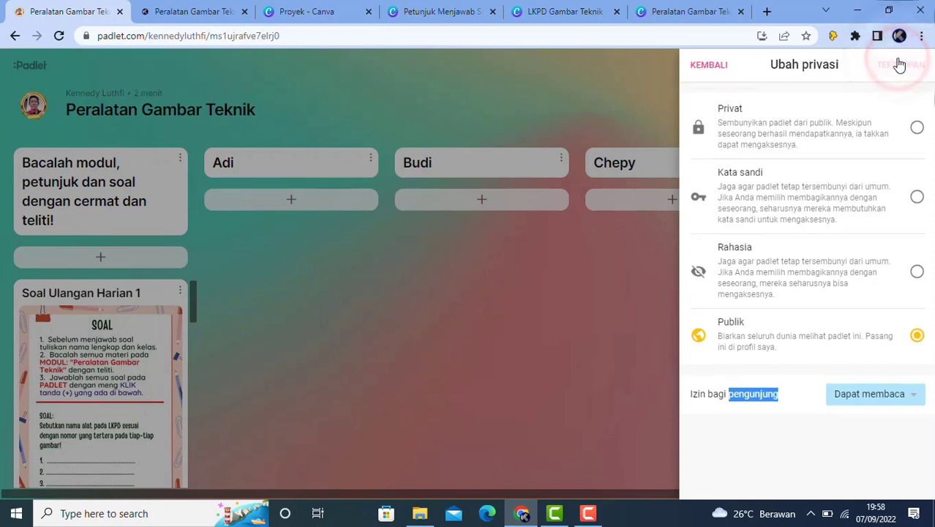
click(703, 70)
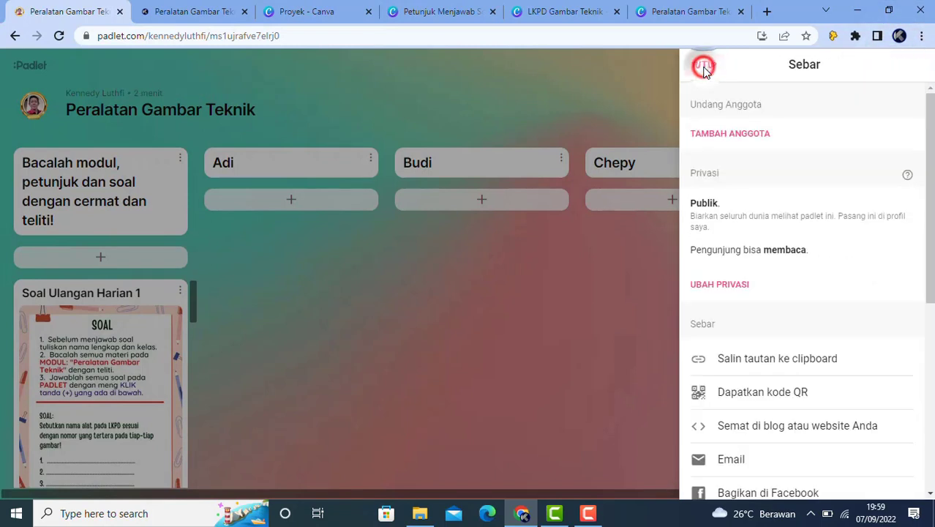
Look through the sharing options and copy the board's link to the clipboard.
scroll(704, 74, down, 1)
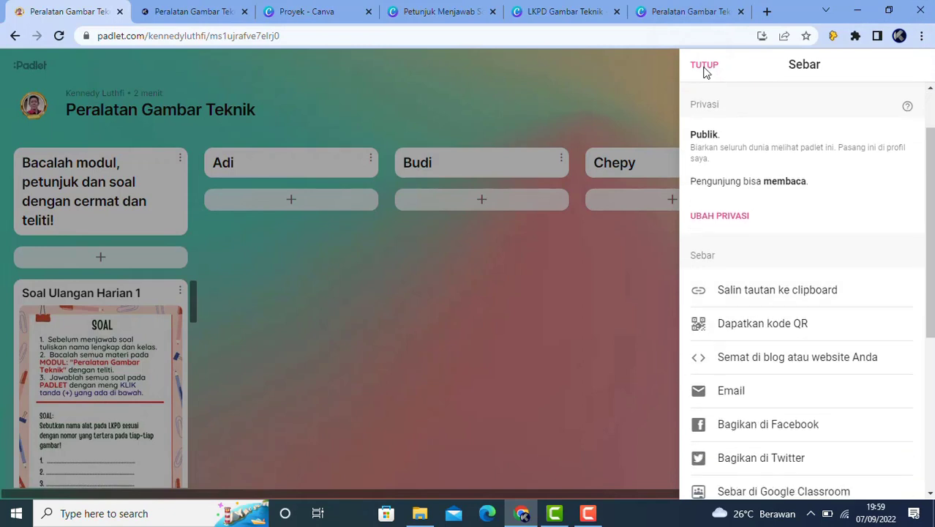
scroll(705, 73, up, 1)
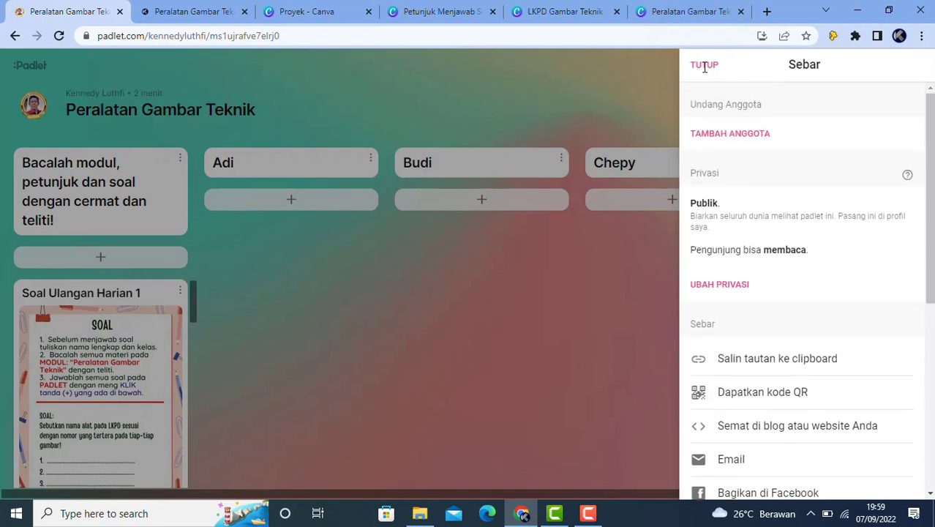
scroll(704, 71, down, 1)
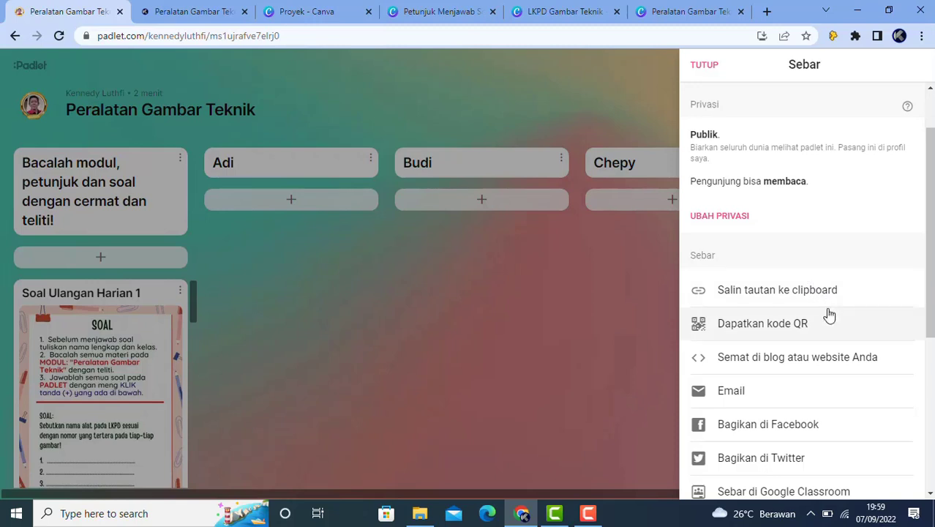
scroll(828, 314, down, 1)
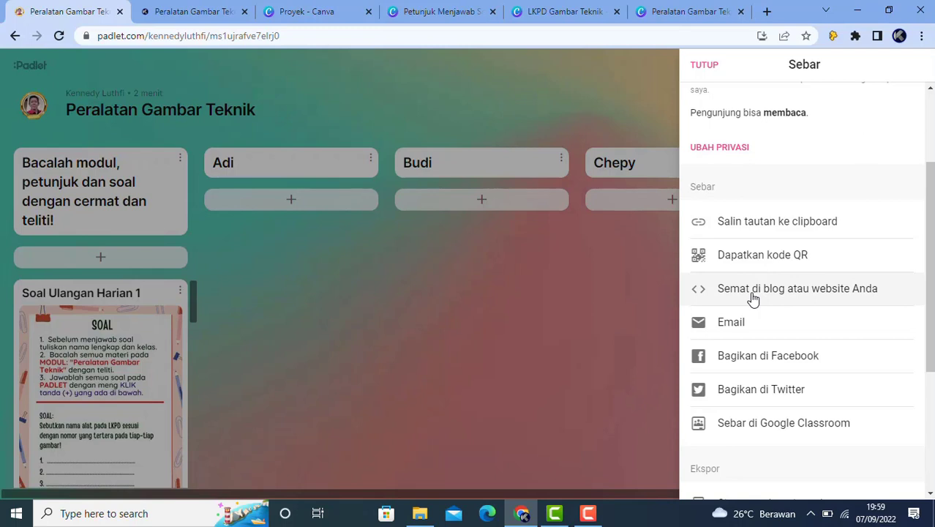
click(761, 223)
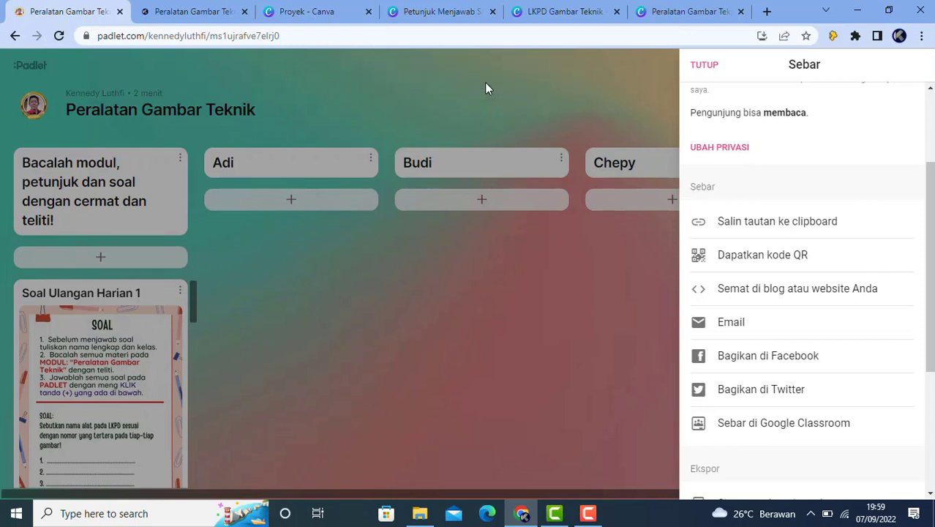
Load the copied board link in a new incognito window to check the read-only visitor view, and close that window.
click(921, 38)
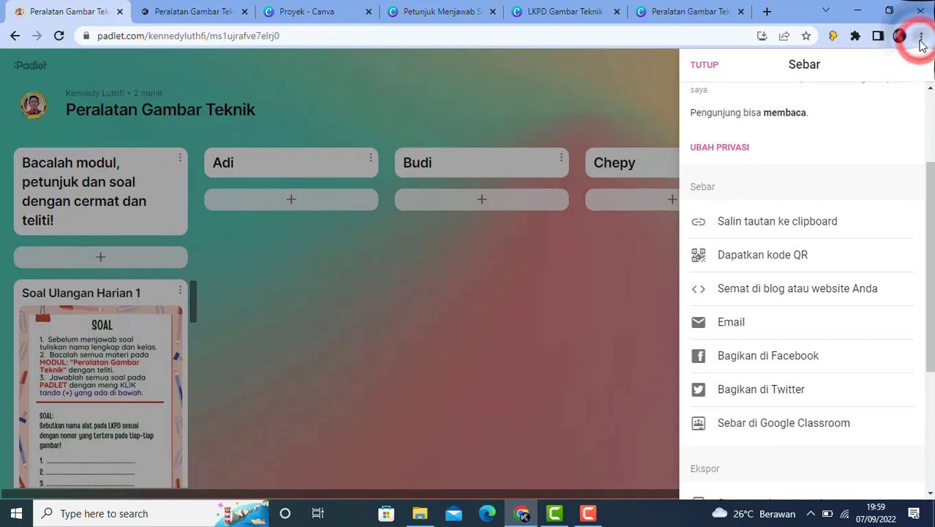
click(921, 38)
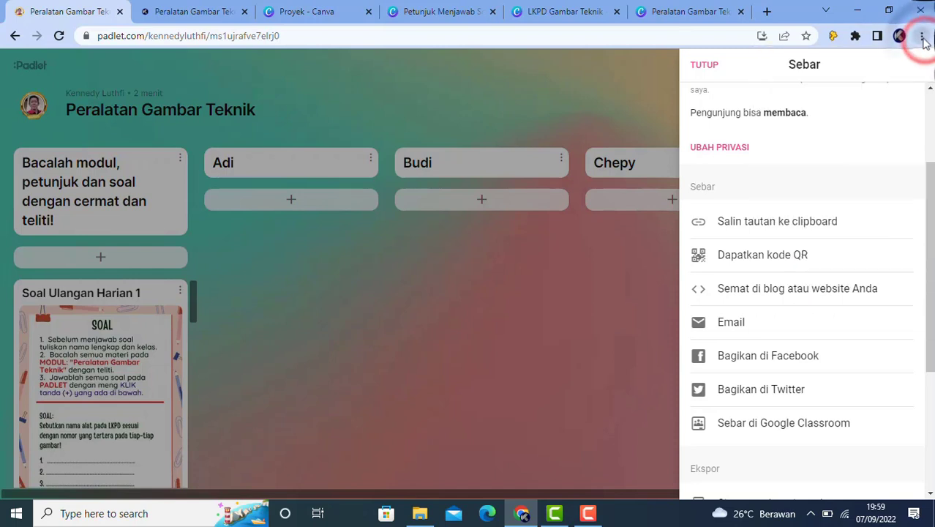
click(921, 38)
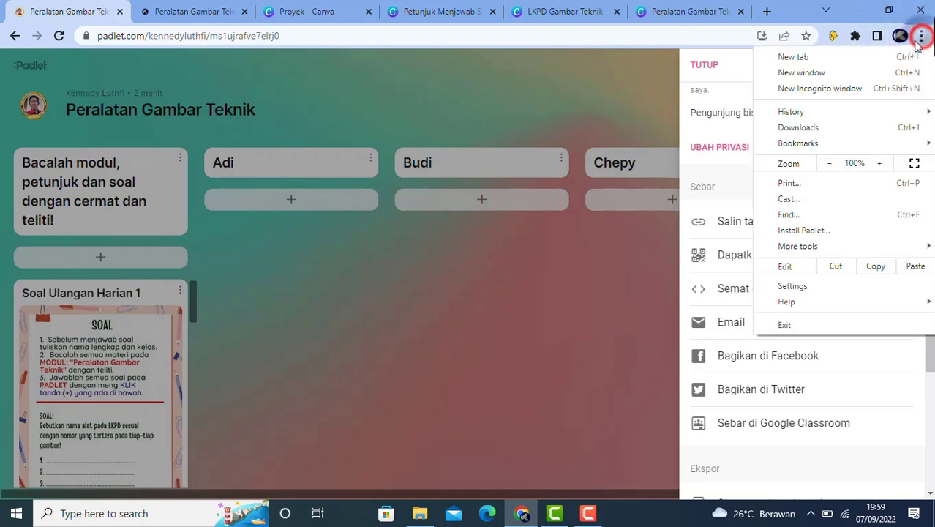
click(830, 90)
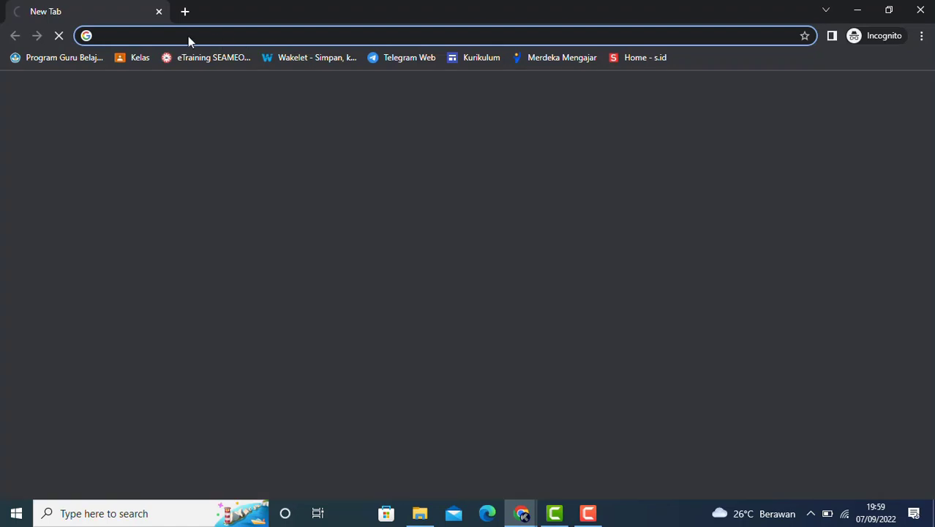
click(188, 36)
right_click(187, 36)
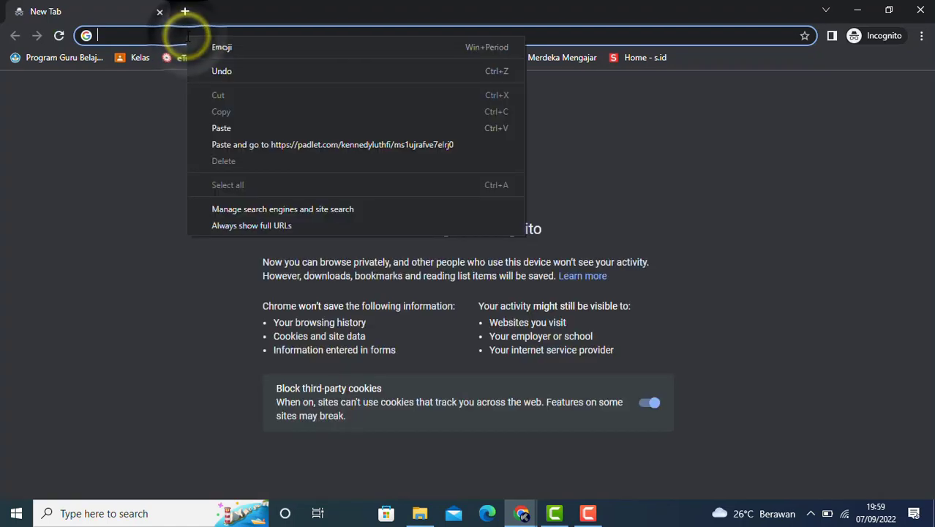
click(221, 127)
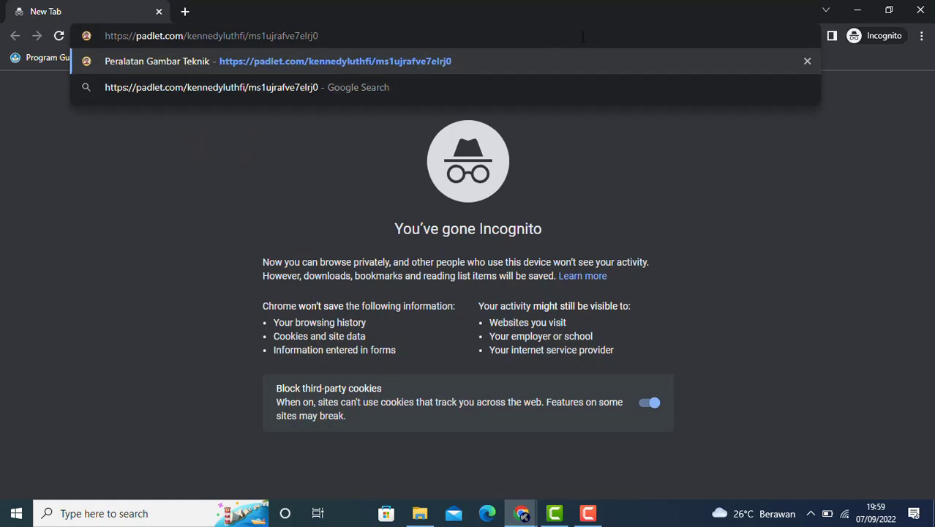
key(Return)
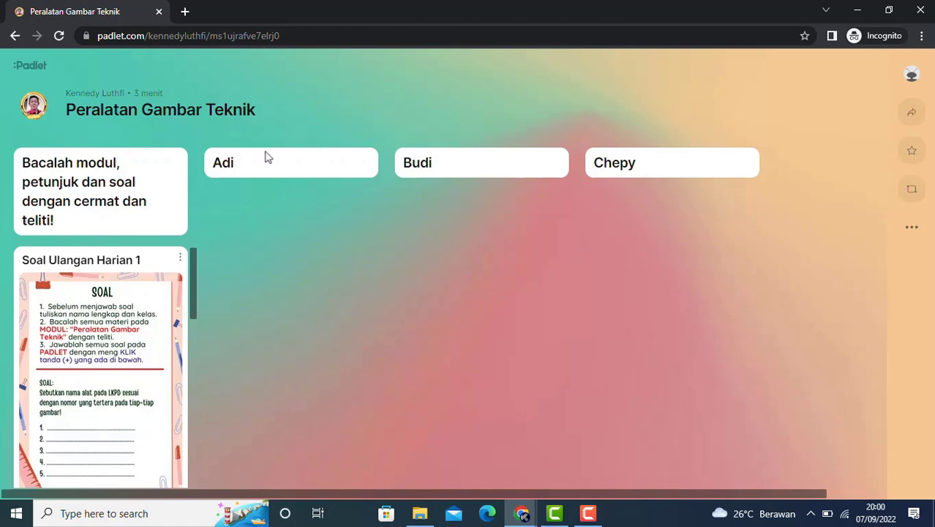
click(158, 13)
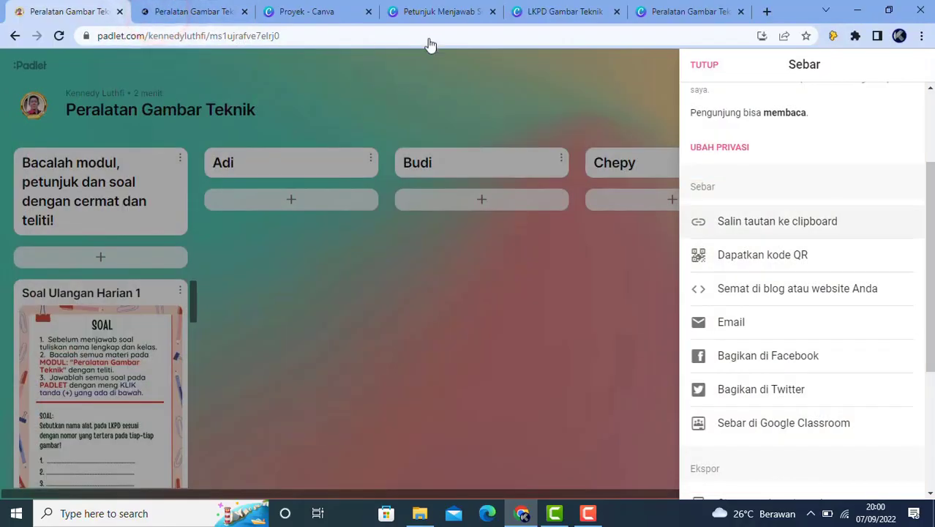
Change the board's visitor permission to Dapat menulis, save it and return to the sharing options.
click(699, 68)
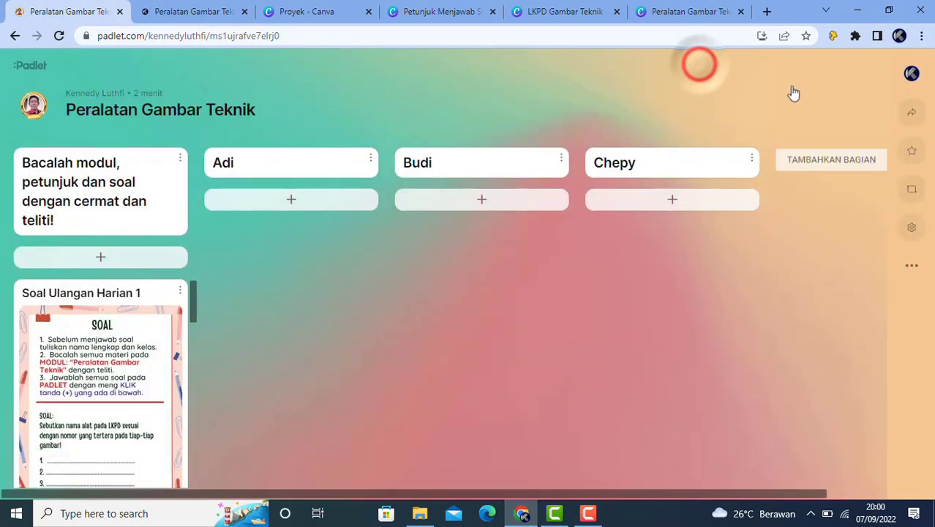
click(912, 117)
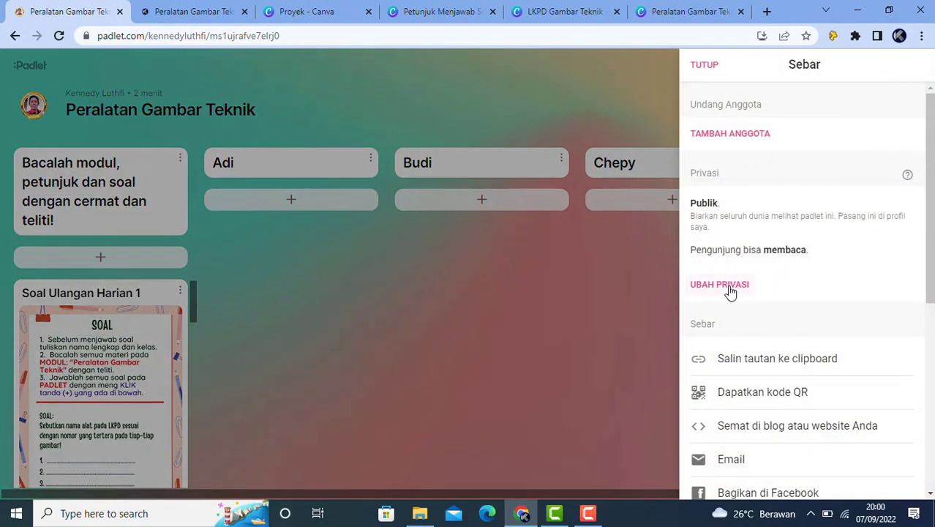
click(717, 289)
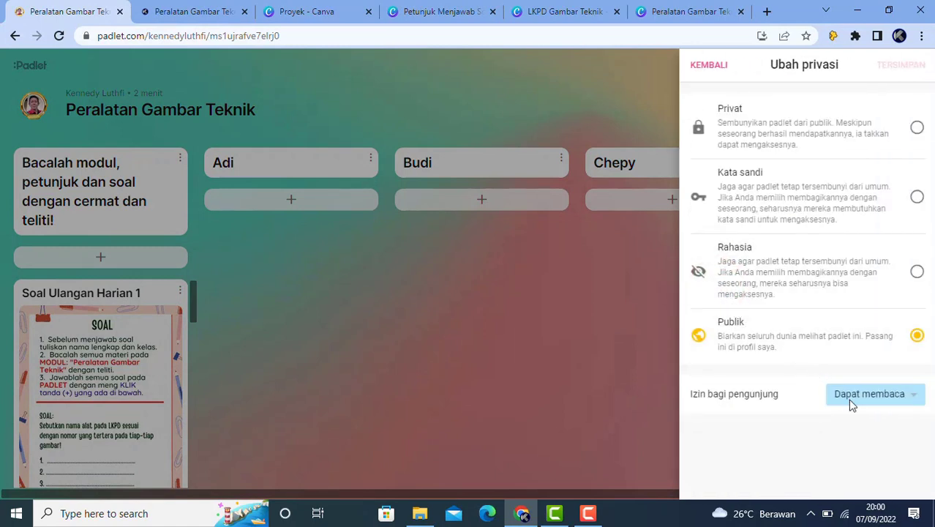
click(916, 396)
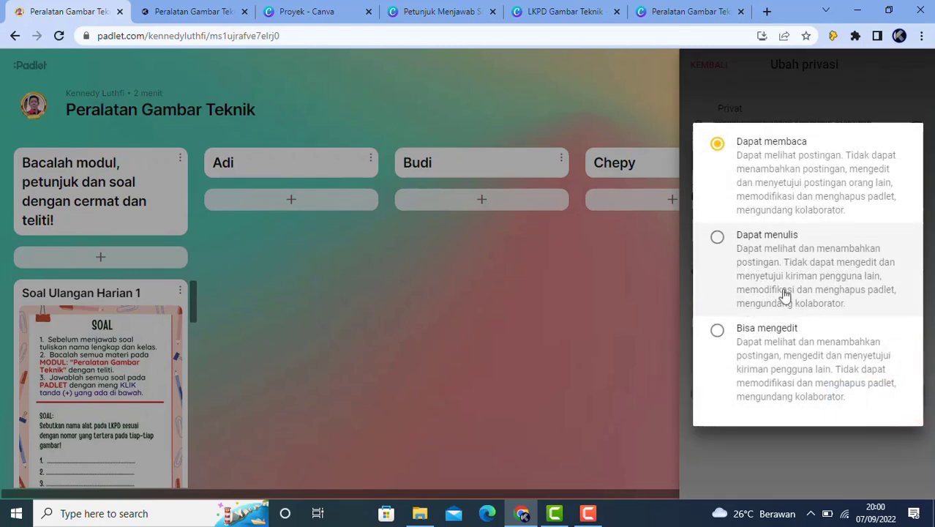
click(718, 240)
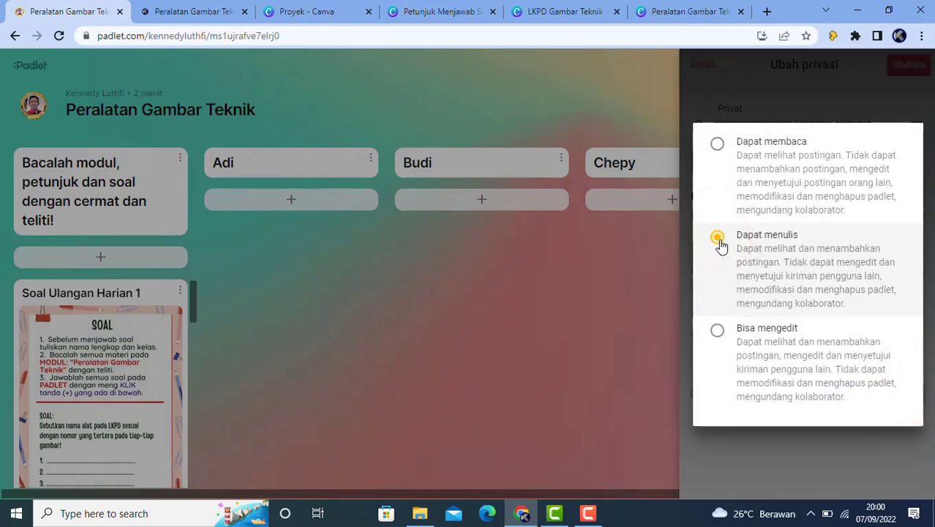
click(820, 452)
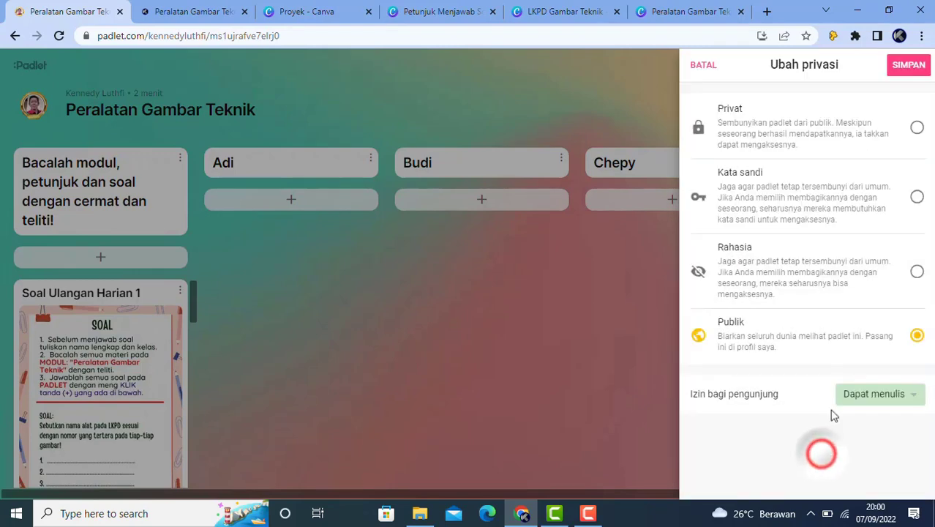
click(908, 66)
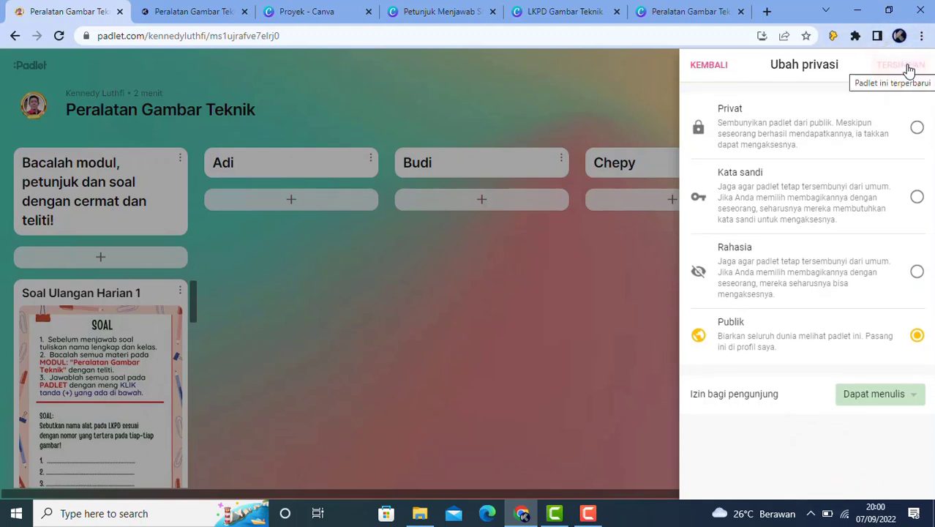
click(706, 65)
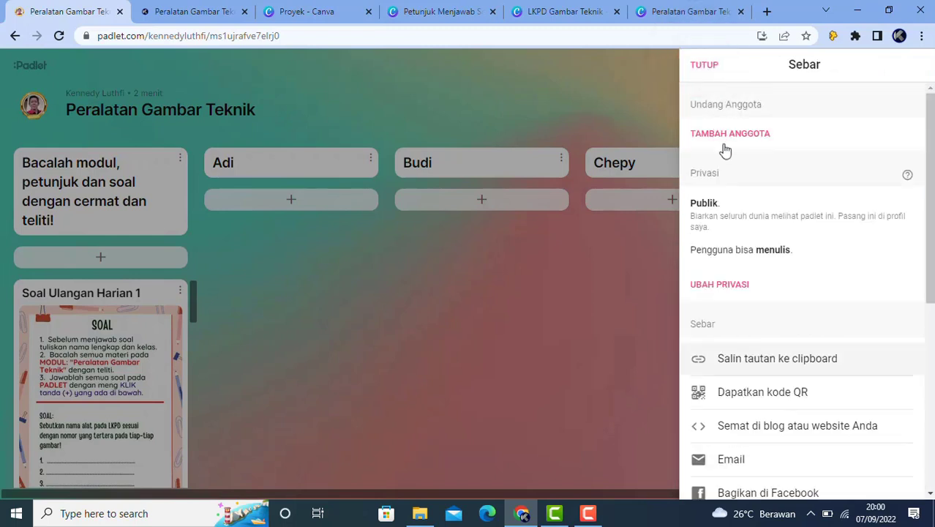
Copy the board's link again and load it in a new incognito window to test the visitor view.
click(781, 363)
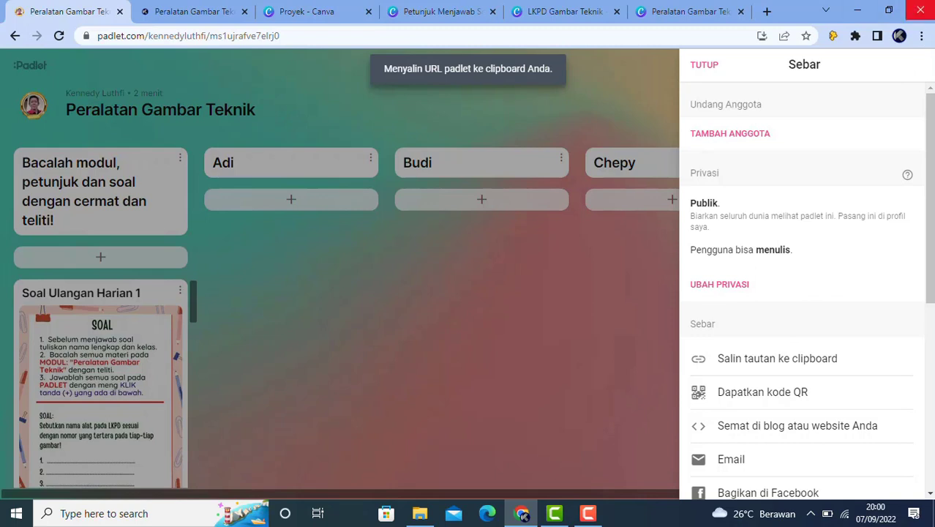
click(921, 36)
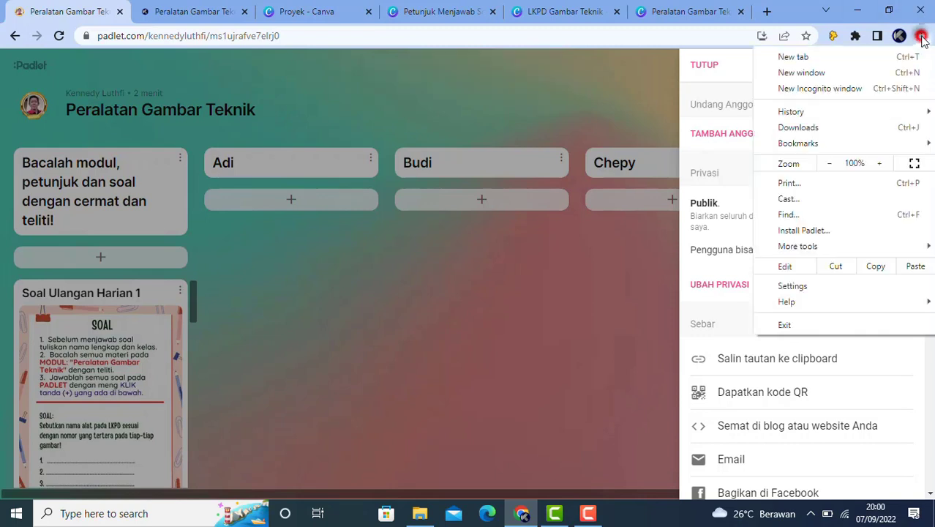
click(831, 88)
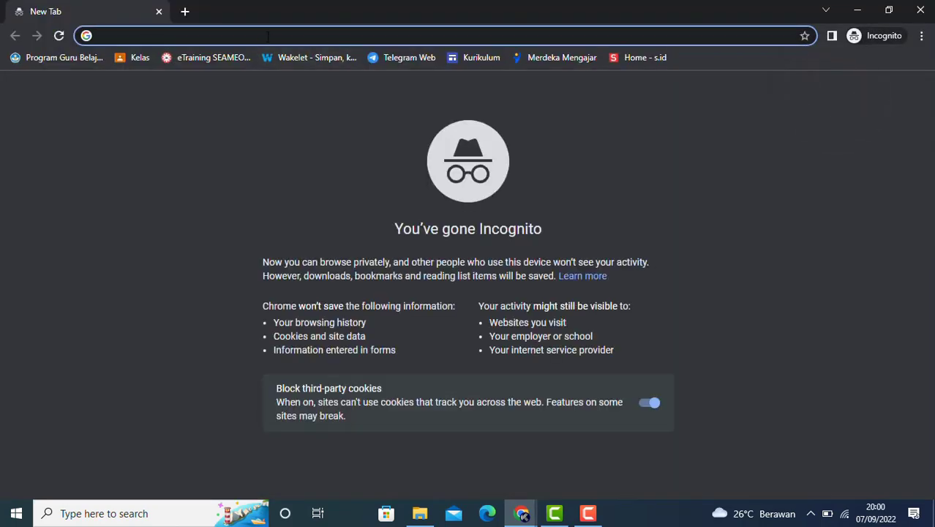
right_click(266, 35)
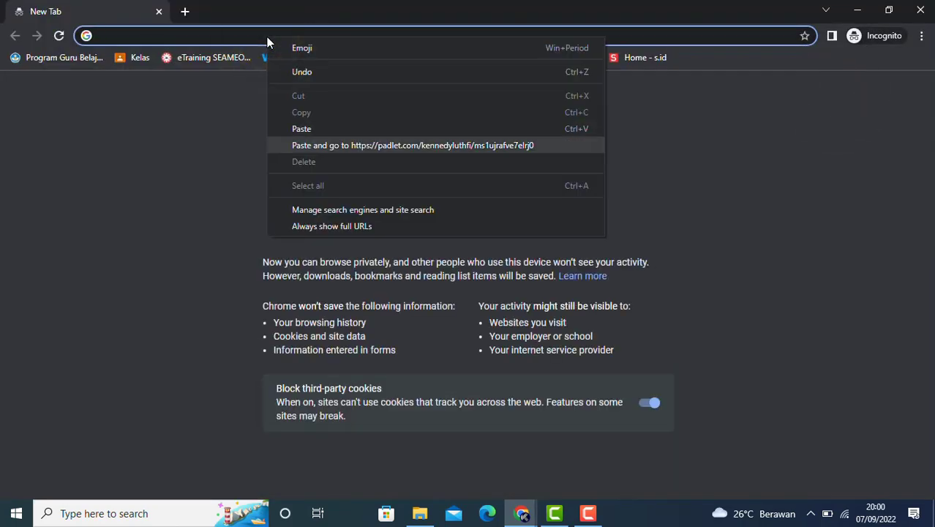
click(305, 128)
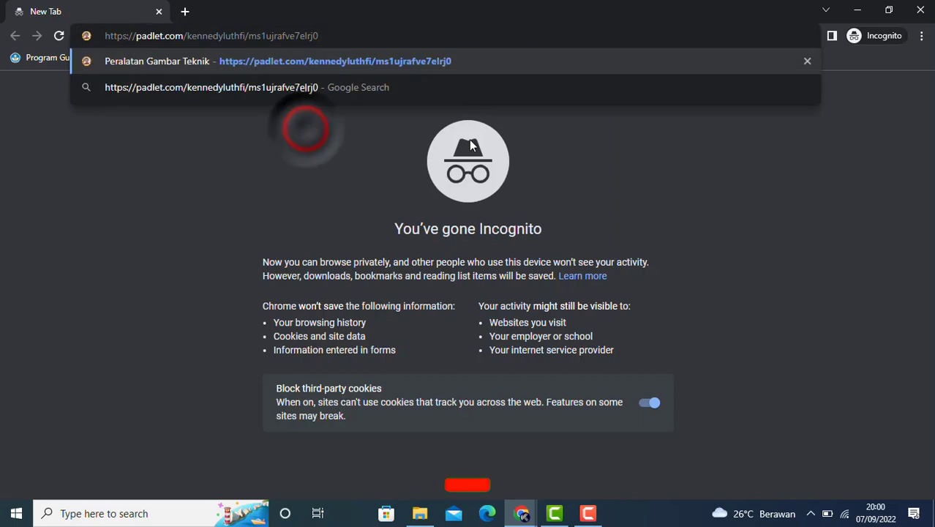
key(Return)
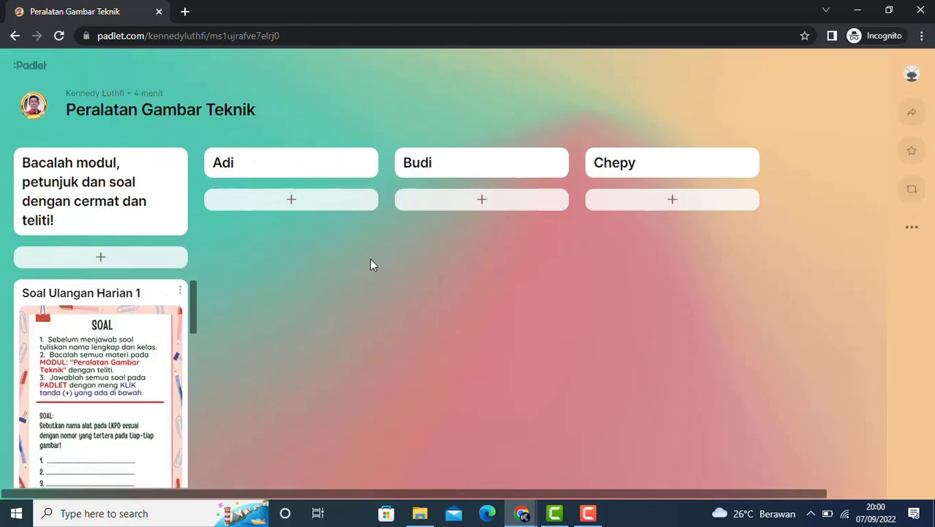
Draft a post titled Lembaran Jawaban in the first student's section, with the answers 1. Mistar and 2. Pensil on separate lines.
click(290, 202)
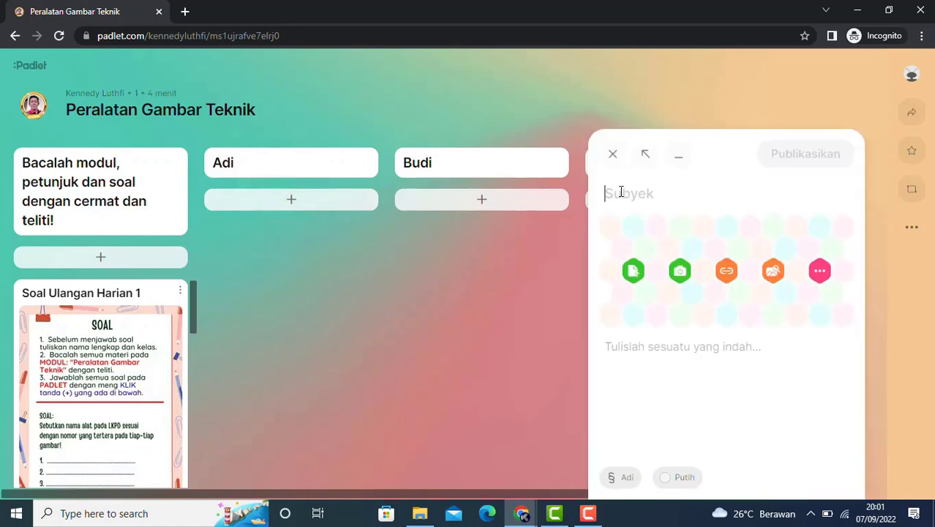
text(Lembara)
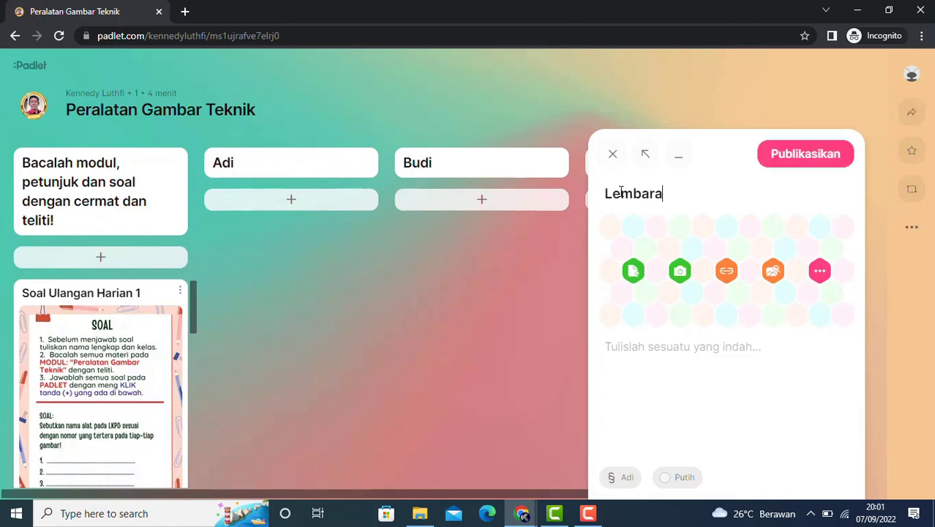
text(n Jawaban)
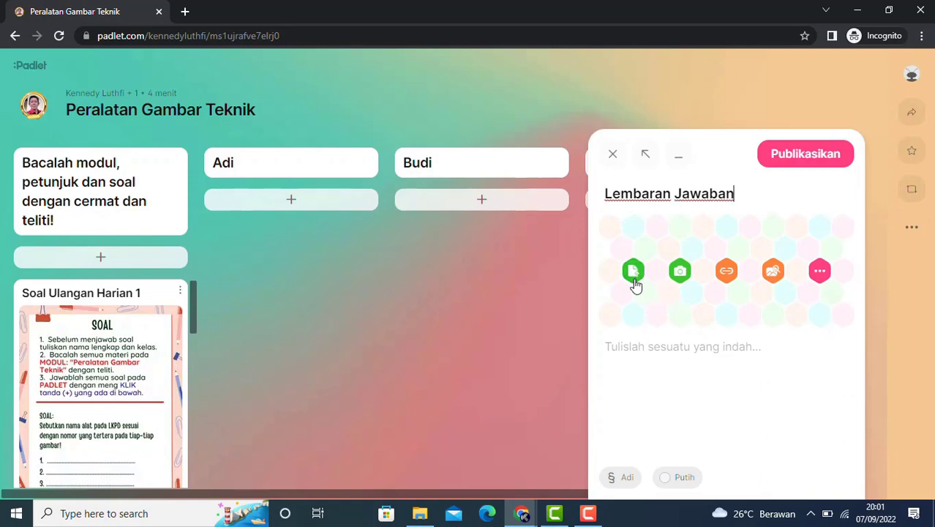
click(637, 350)
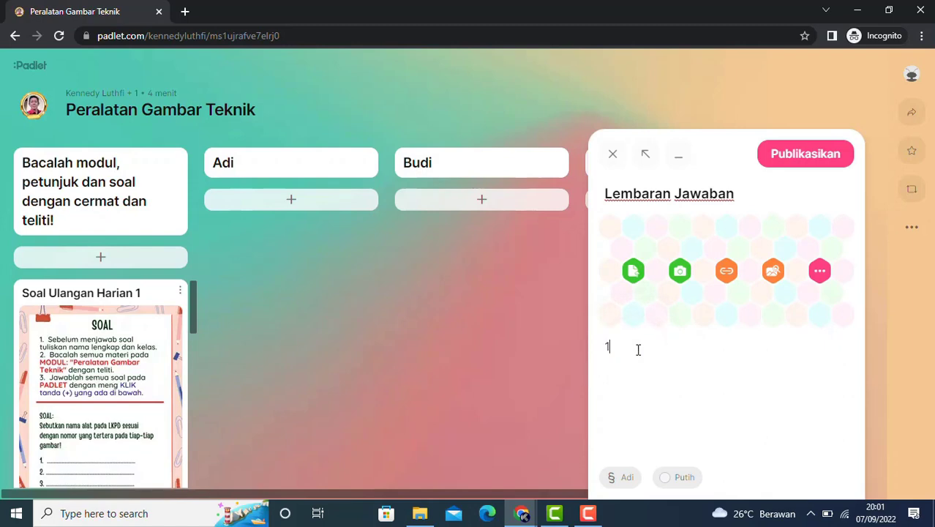
text(1. Mistar)
key(Return)
text(2.)
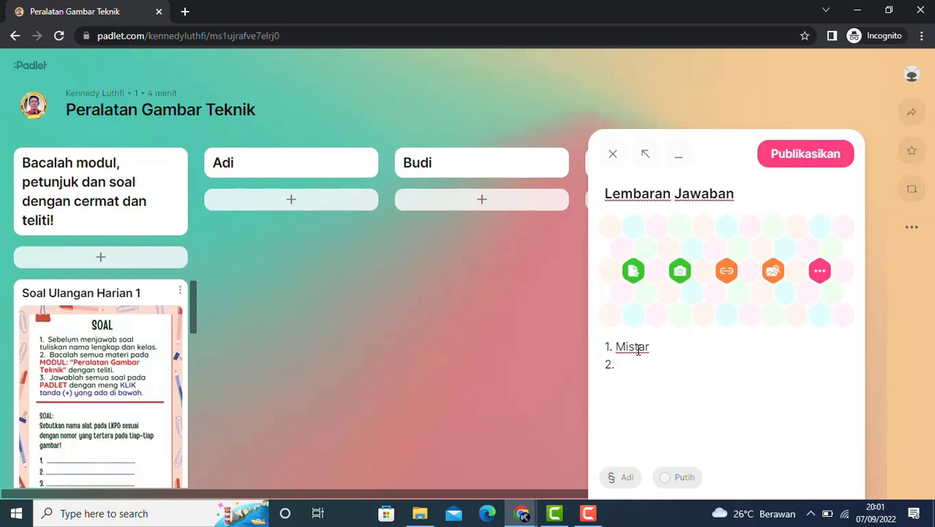
text( Pensil)
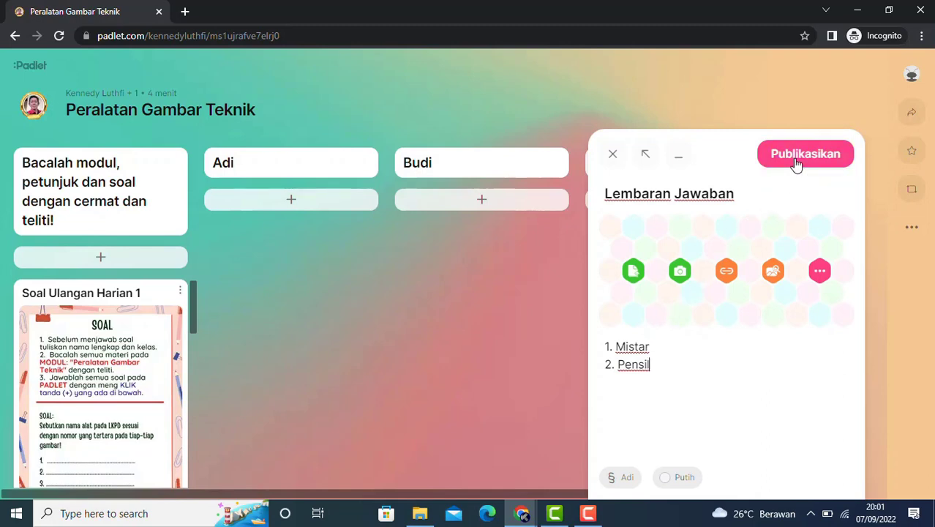
Set the answer post's colour to Biru and publish it.
click(672, 484)
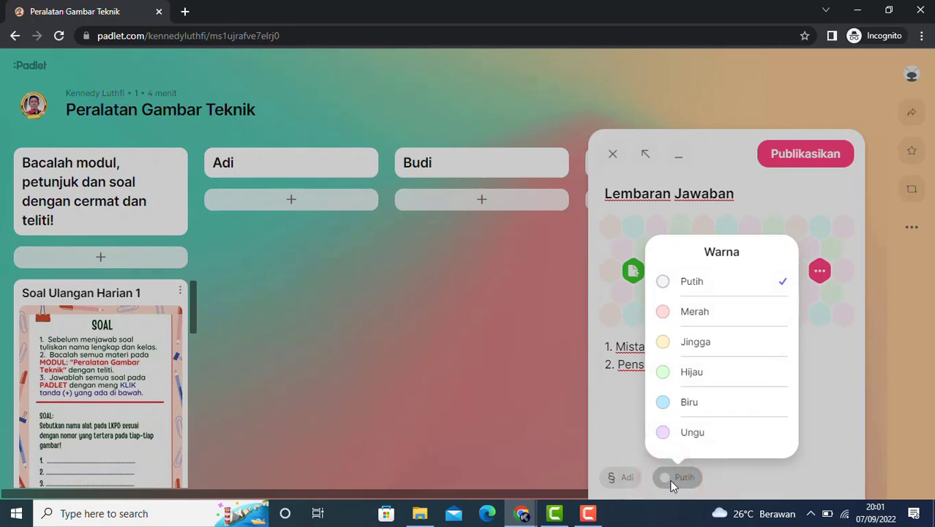
click(695, 404)
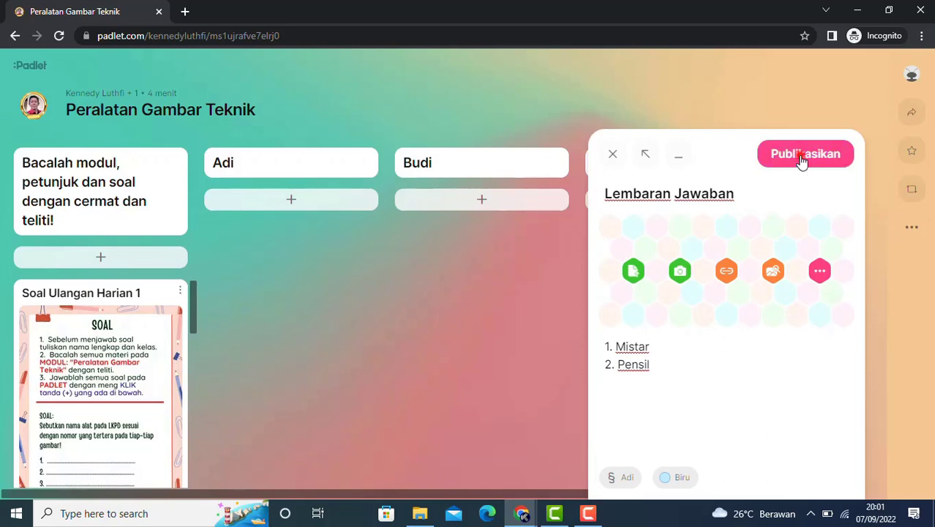
click(801, 156)
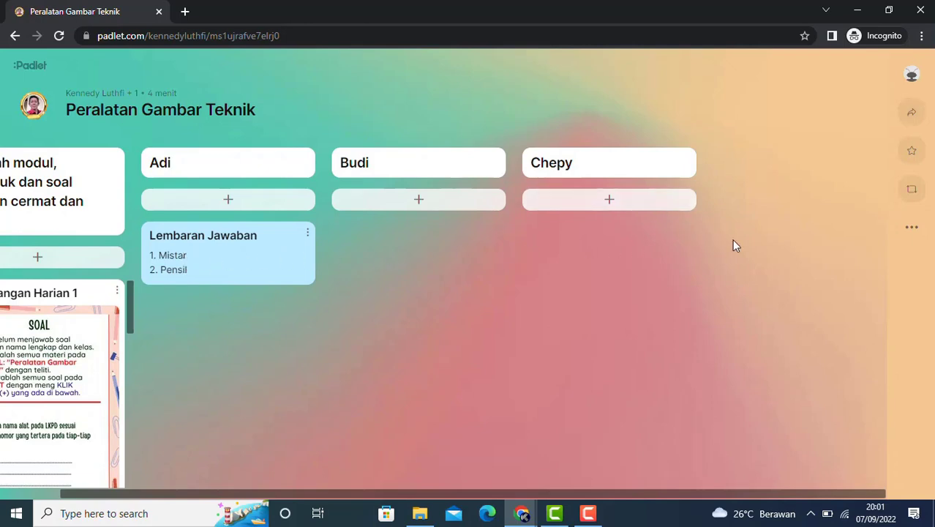
Save the board's QR code to Downloads as the PNG image Barcode Peralatan Gambar Teknik (1), and close the incognito window.
click(911, 117)
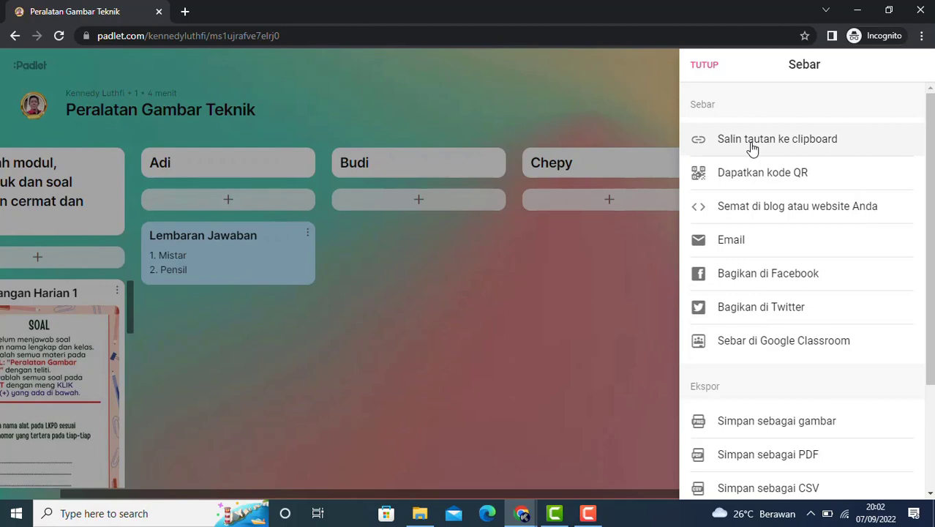
click(780, 183)
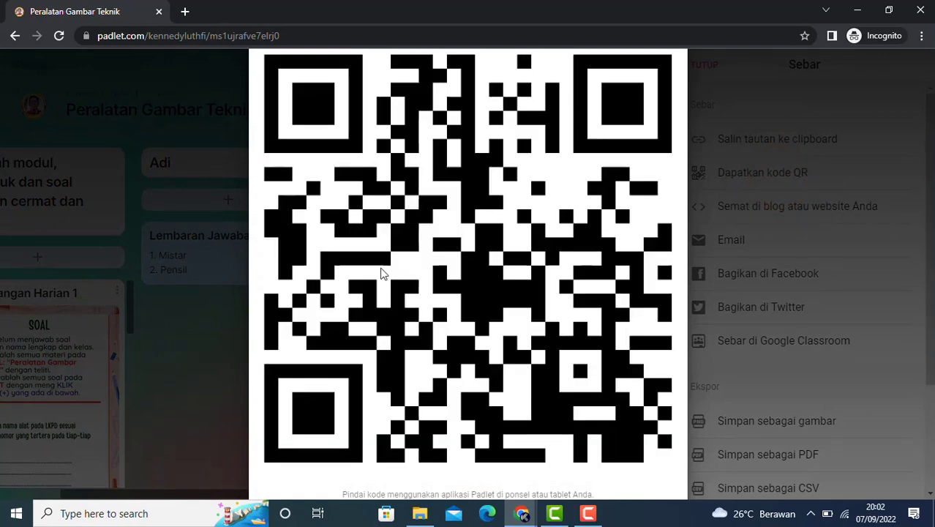
right_click(402, 208)
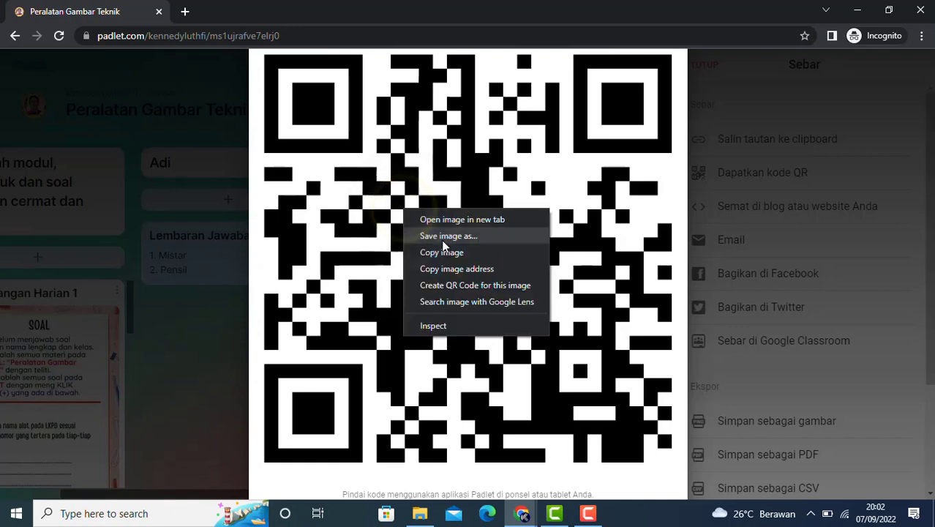
click(443, 236)
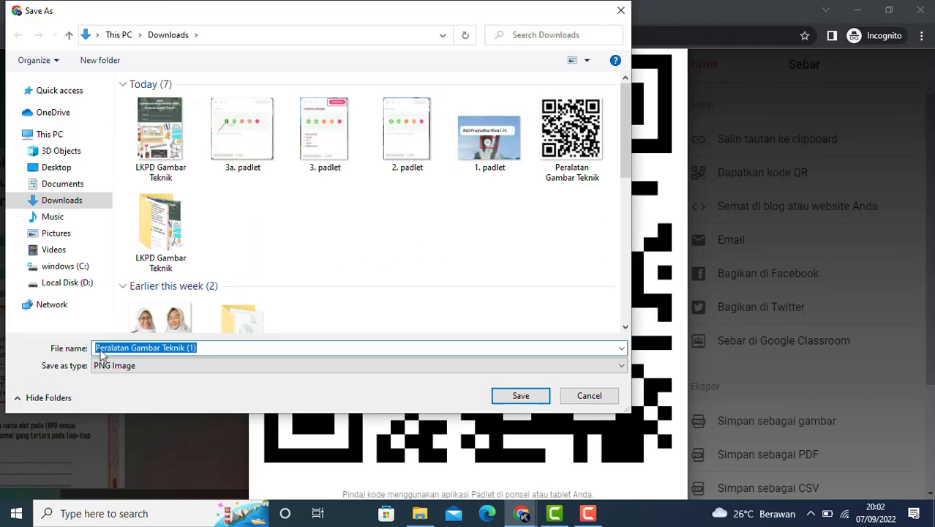
click(95, 347)
text(Barcode)
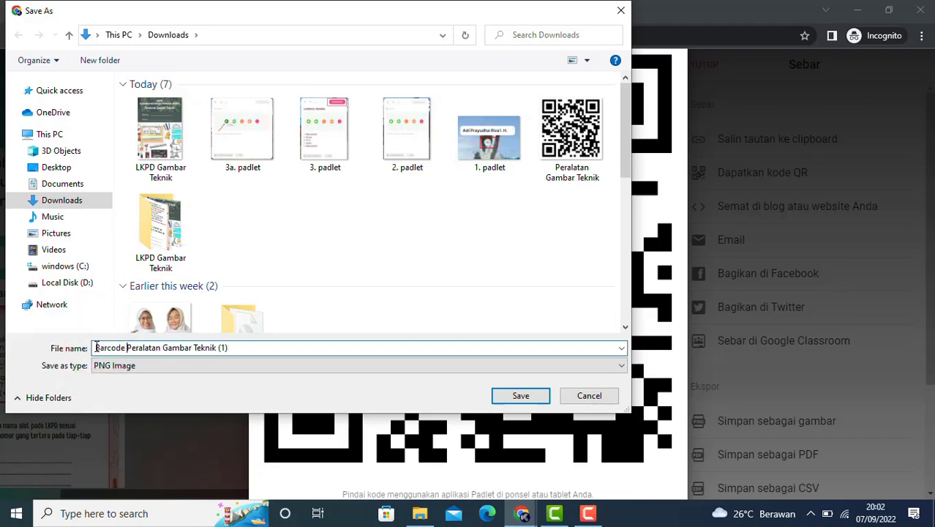
click(519, 398)
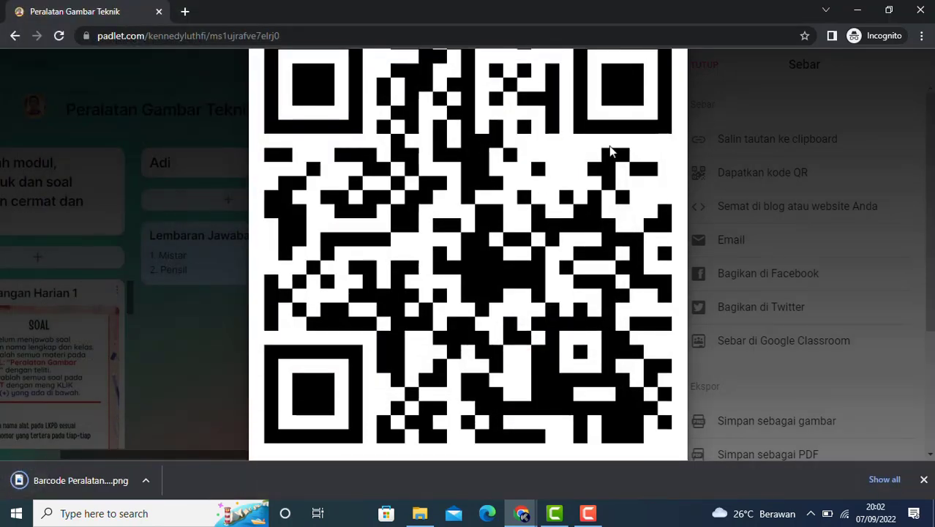
click(811, 116)
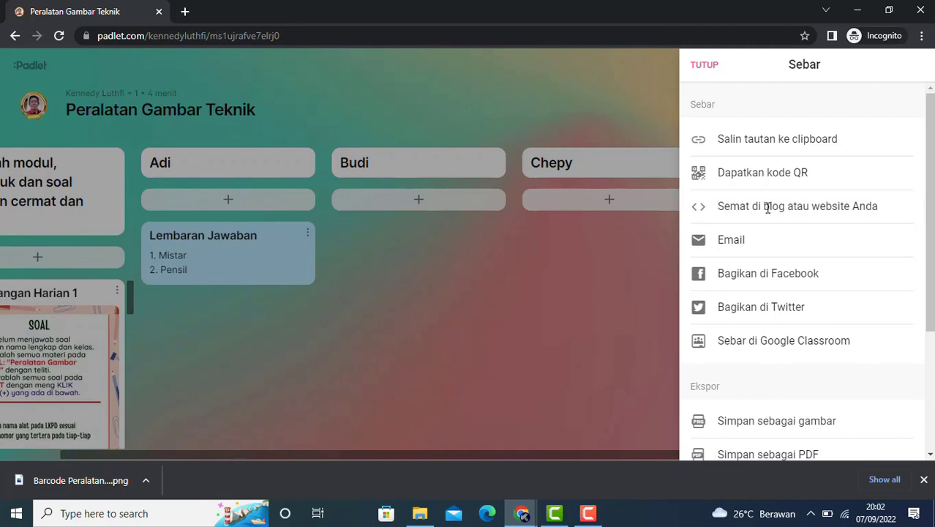
click(159, 11)
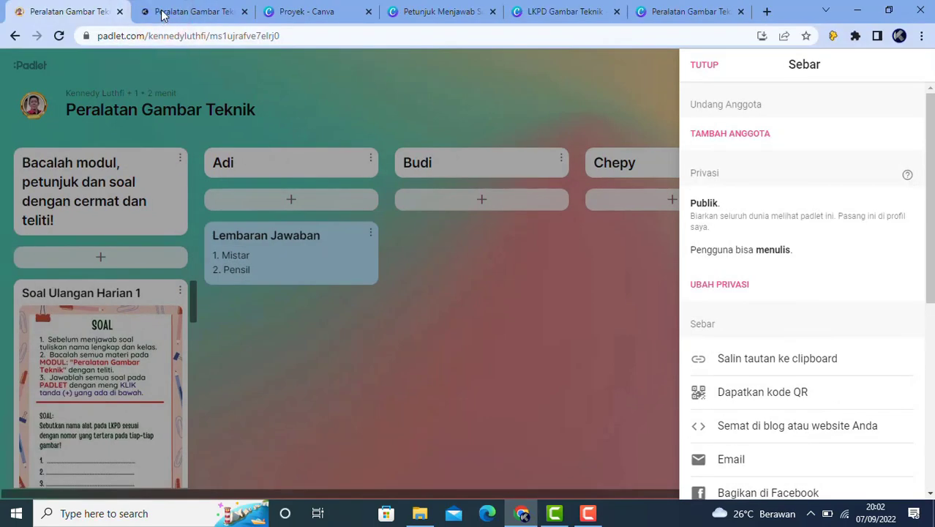
Copy the board's full embed code for a blog or website and close the sharing options.
click(744, 430)
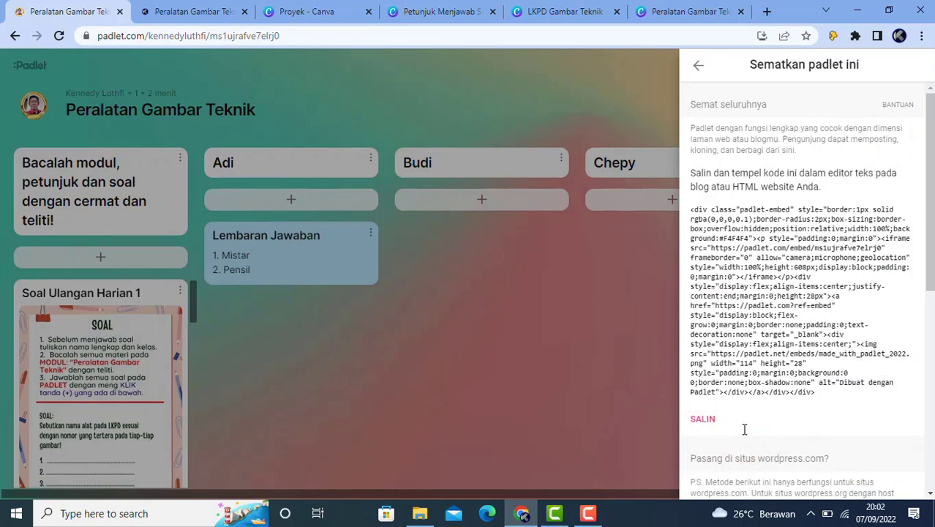
scroll(744, 430, down, 2)
scroll(744, 429, up, 2)
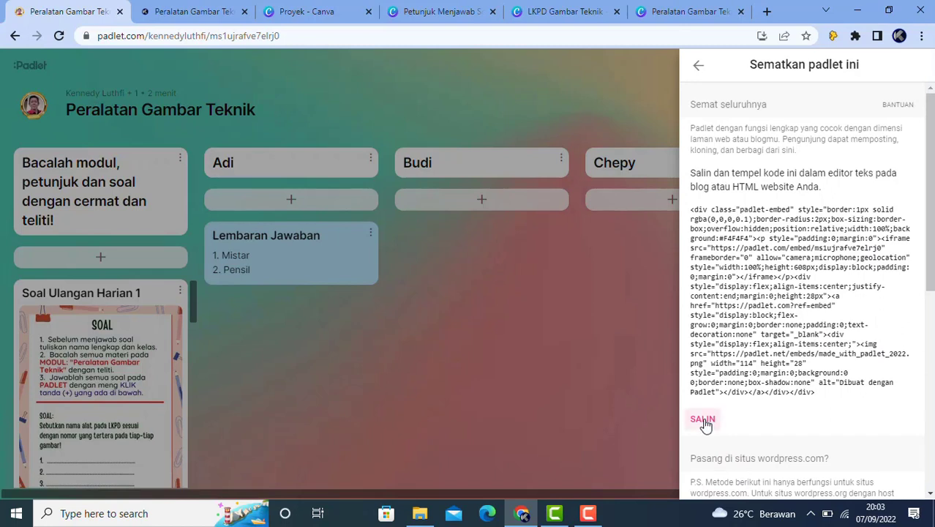
click(703, 420)
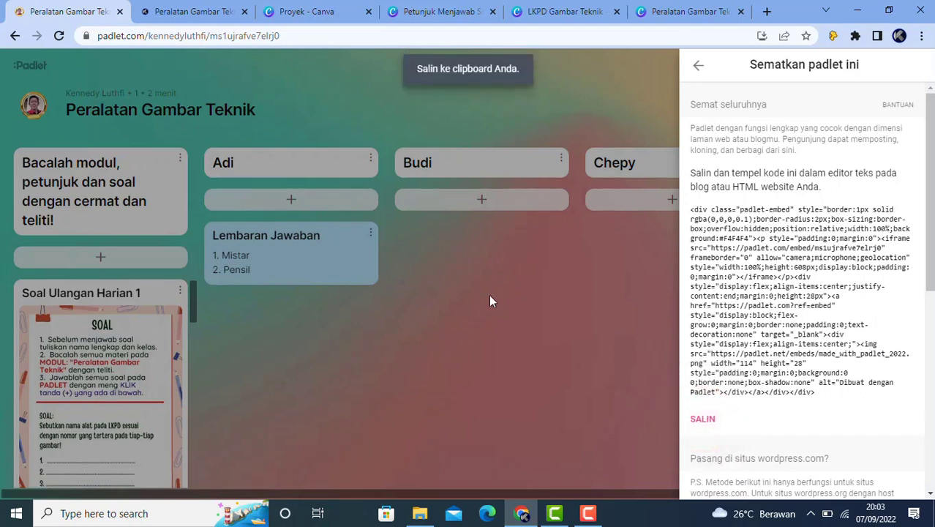
click(698, 69)
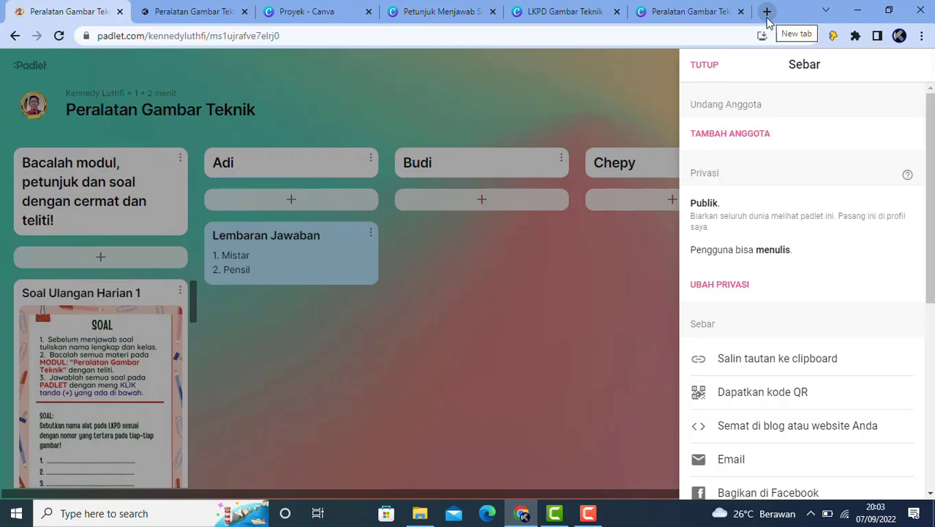
click(700, 65)
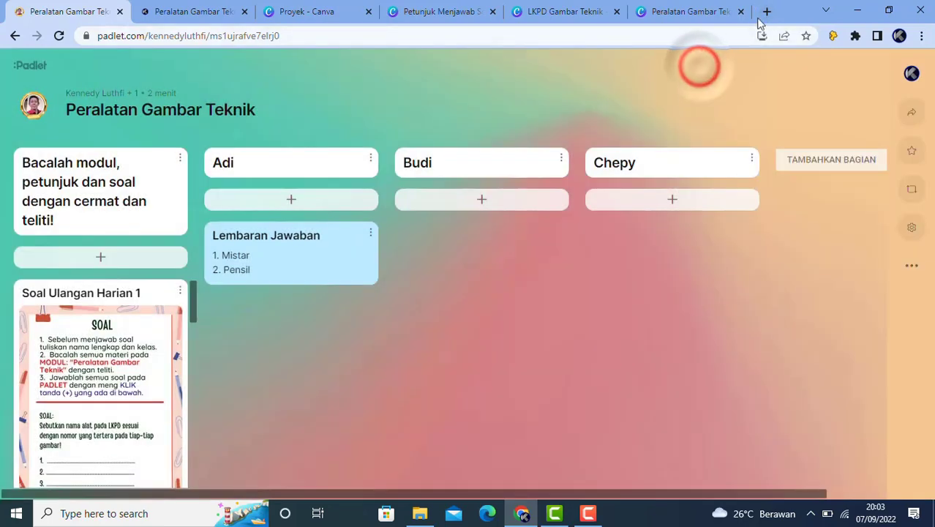
Open the Blogger dashboard in a new browser tab.
click(768, 13)
click(426, 37)
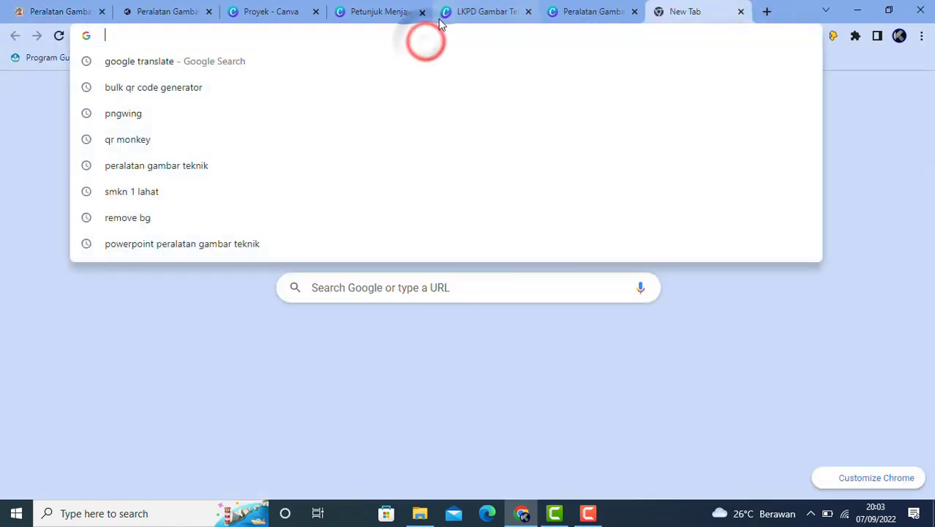
text(blo)
key(Return)
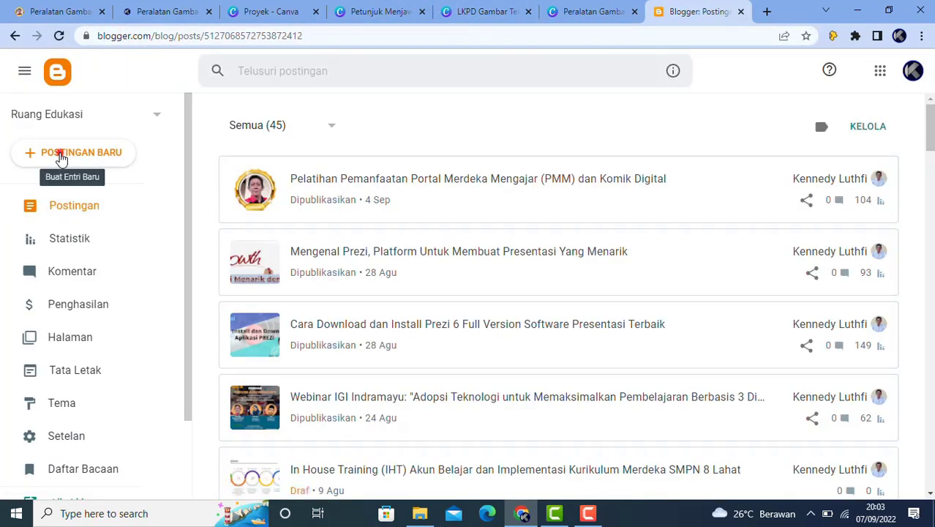
Create a new blog post titled Ulangan Harian Peralatan Gambar Teknik and place the cursor in its empty body.
click(60, 155)
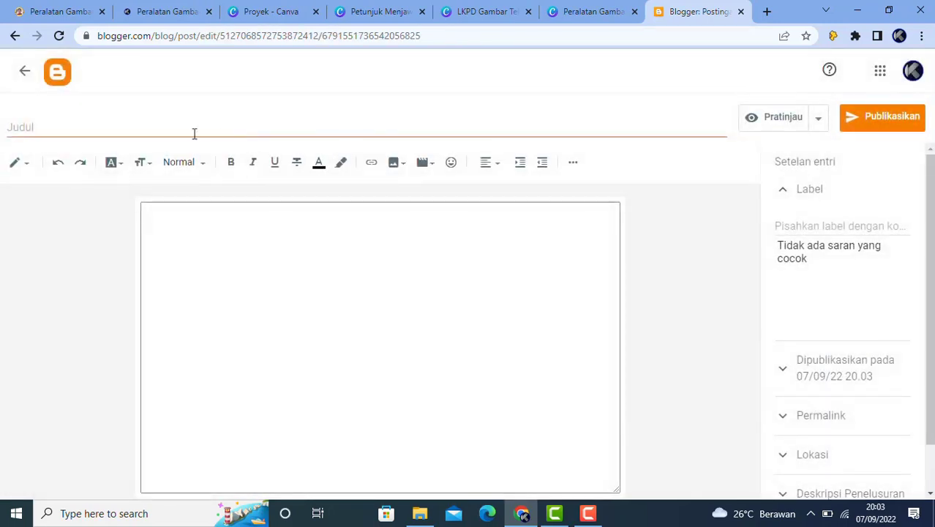
click(95, 123)
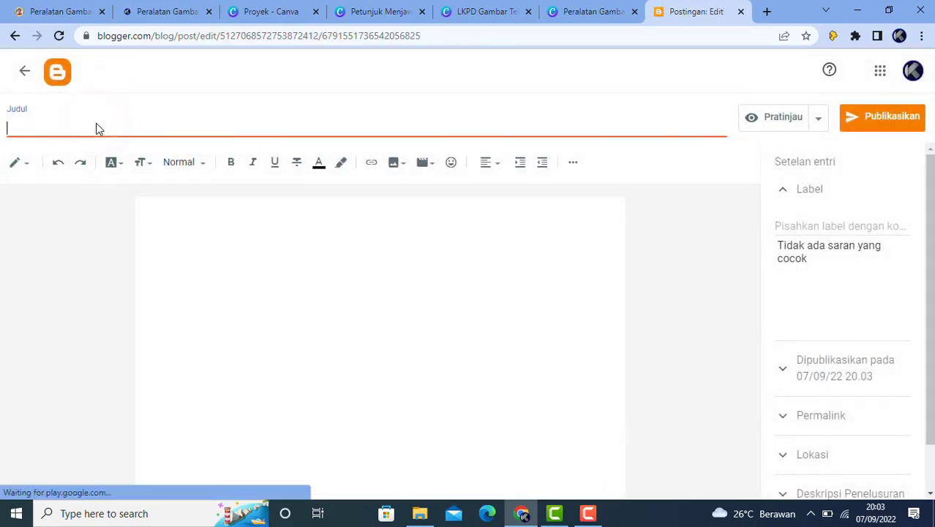
text(Ulangan )
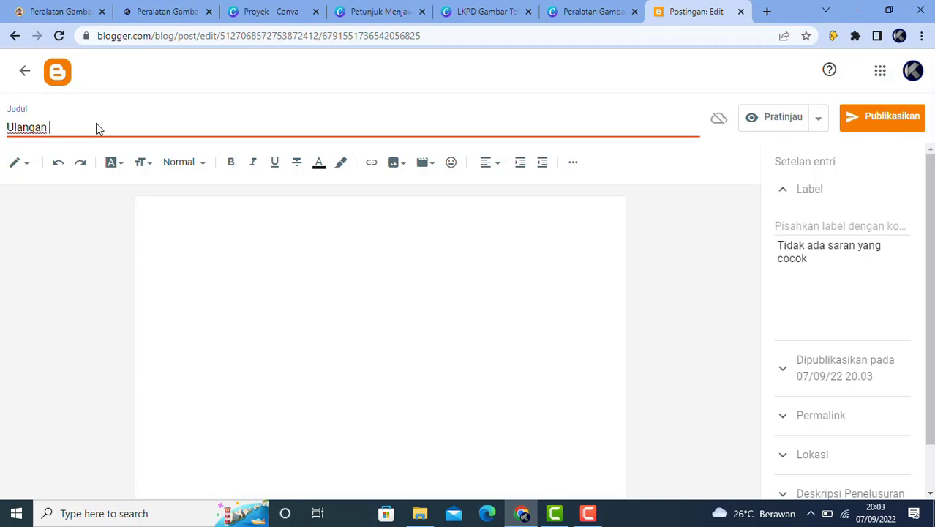
text(Harian Peralatan Gambar Teknik)
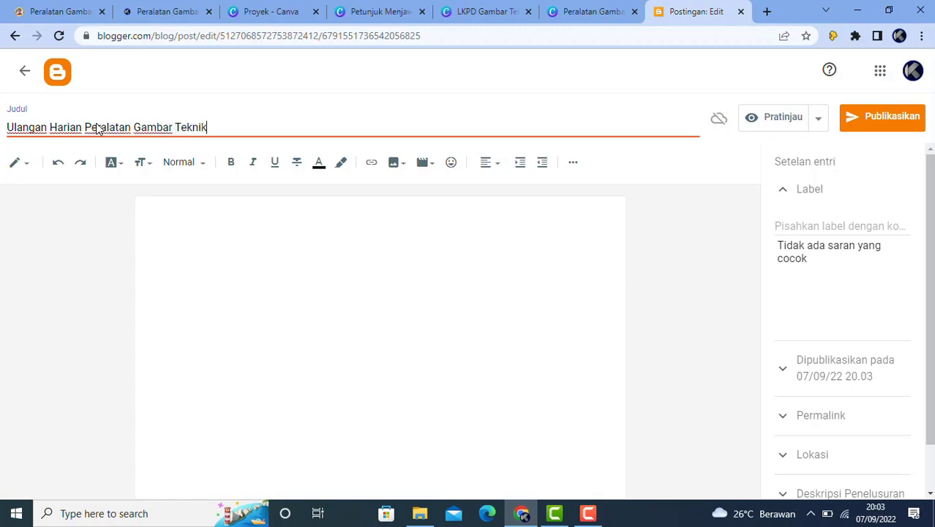
click(169, 212)
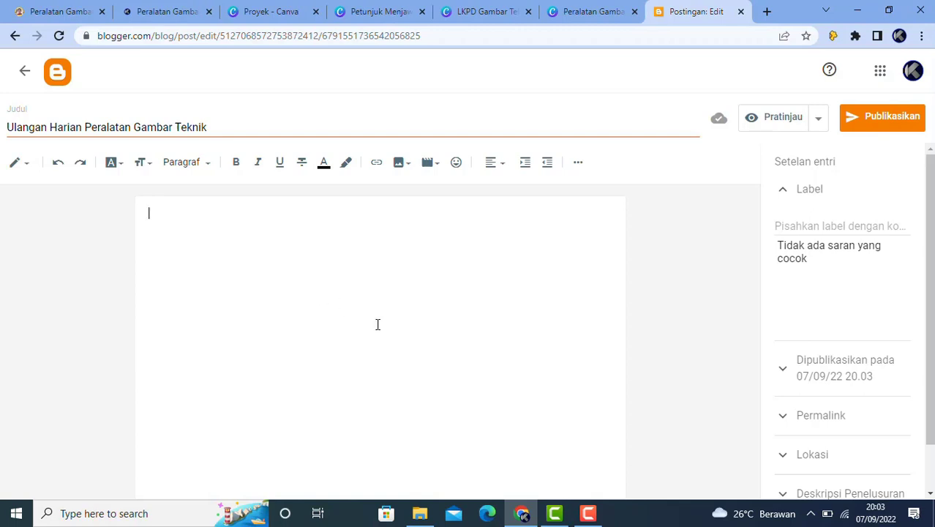
Enter Ulangan Harian ke 1 Peralatan Gambar Teknik as the post's body text and start a new line below it.
text(Ulangan )
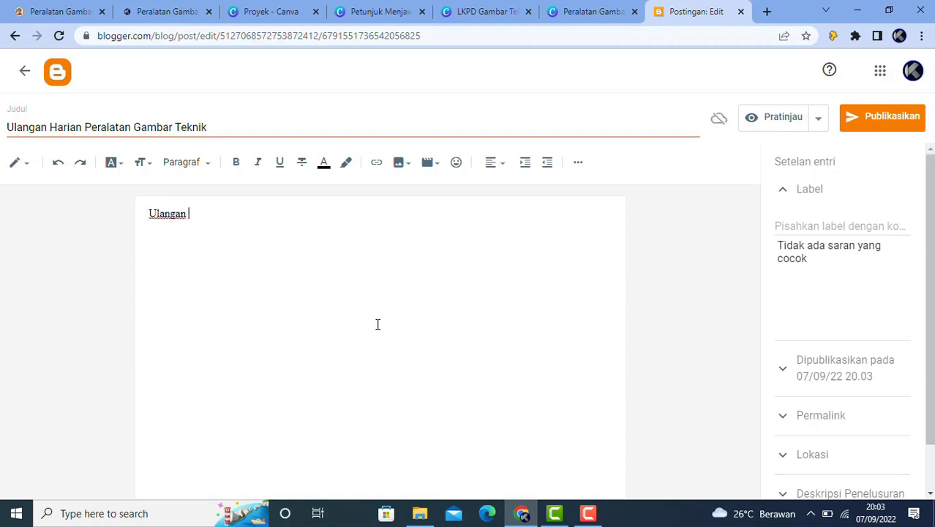
text(Harian ke 1 Peralatan Gambar Teknik)
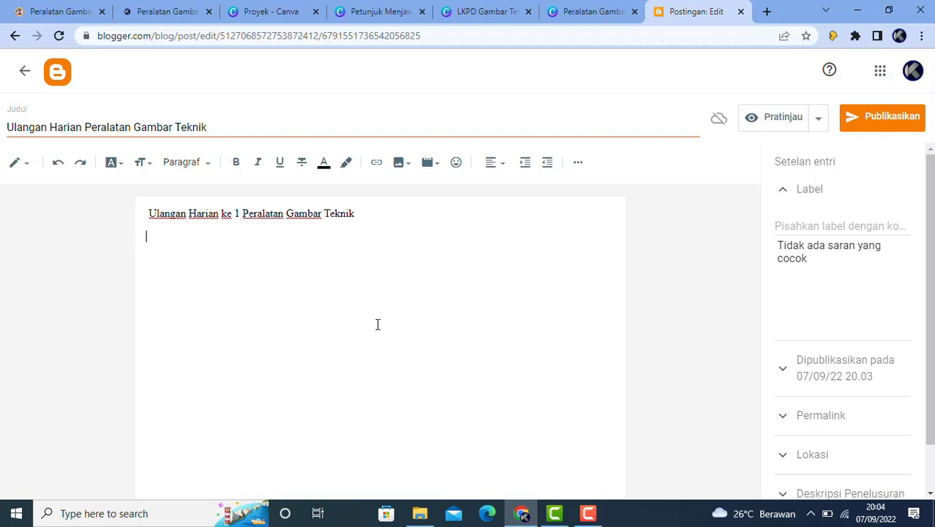
key(Return)
Return to the Peralatan Gambar Teknik Padlet board, copy its full blog embed code again, and close the sharing options.
click(578, 11)
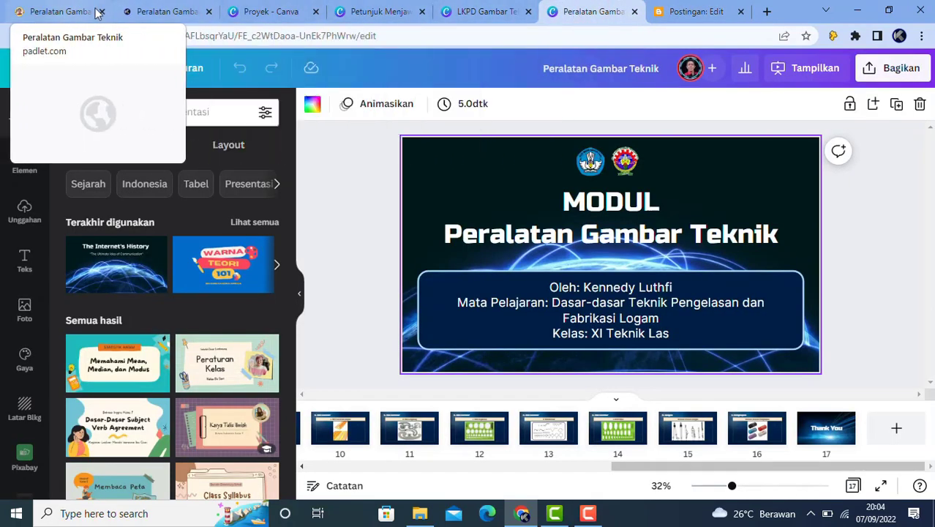
click(66, 11)
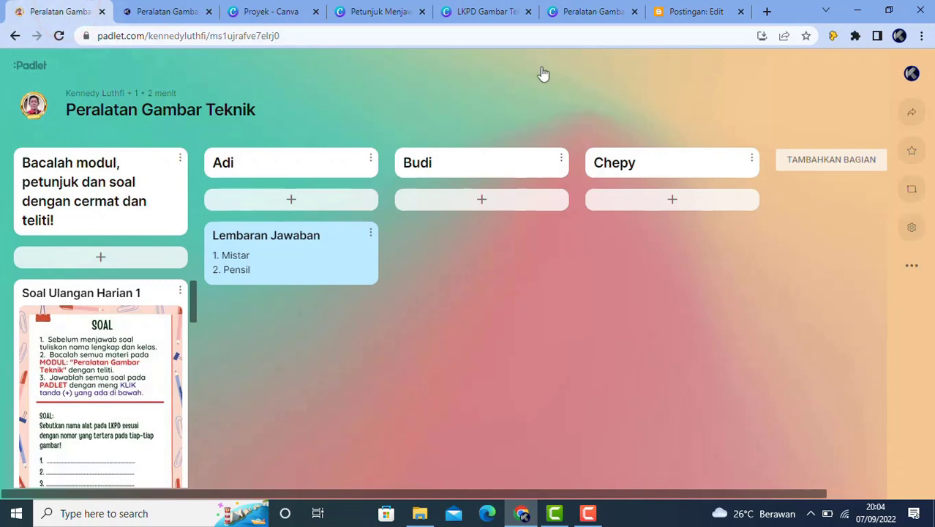
click(909, 114)
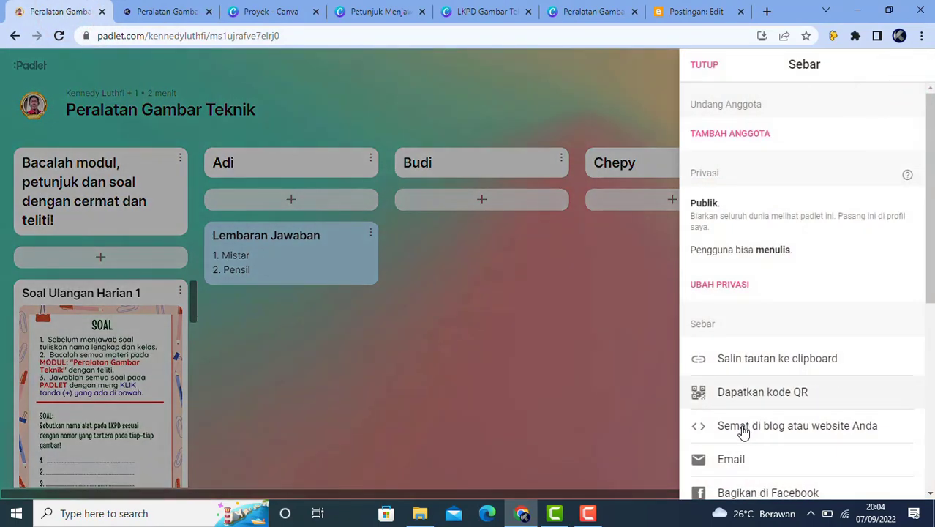
click(741, 428)
click(703, 421)
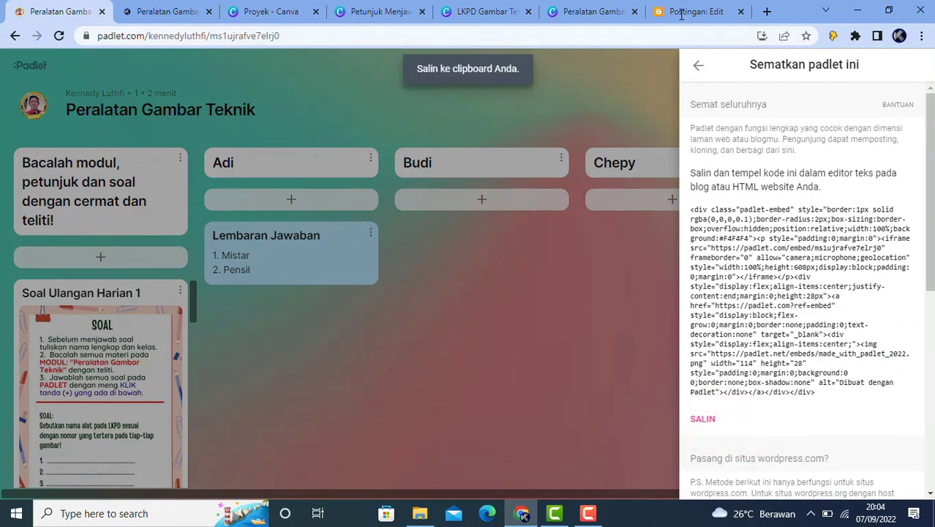
click(698, 65)
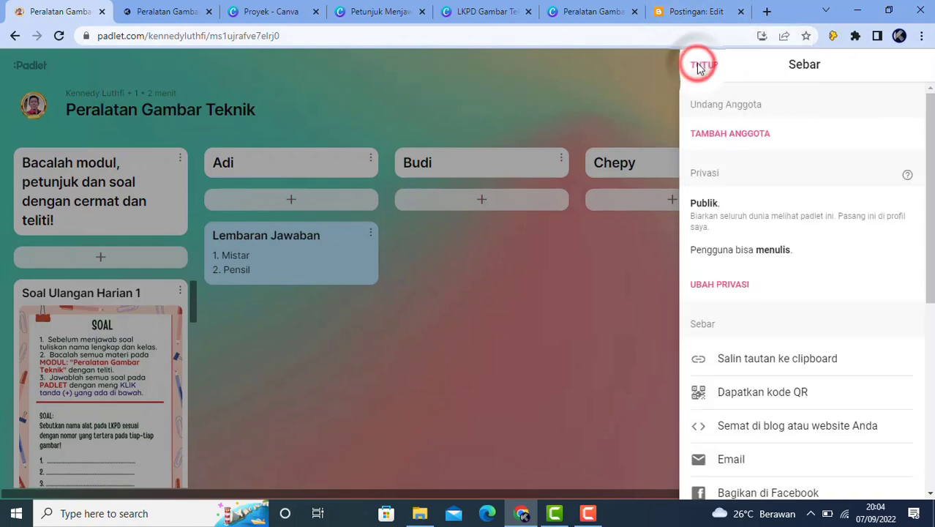
click(697, 65)
Switch the Blogger post to HTML view and paste the Padlet embed code after the existing paragraphs.
click(691, 12)
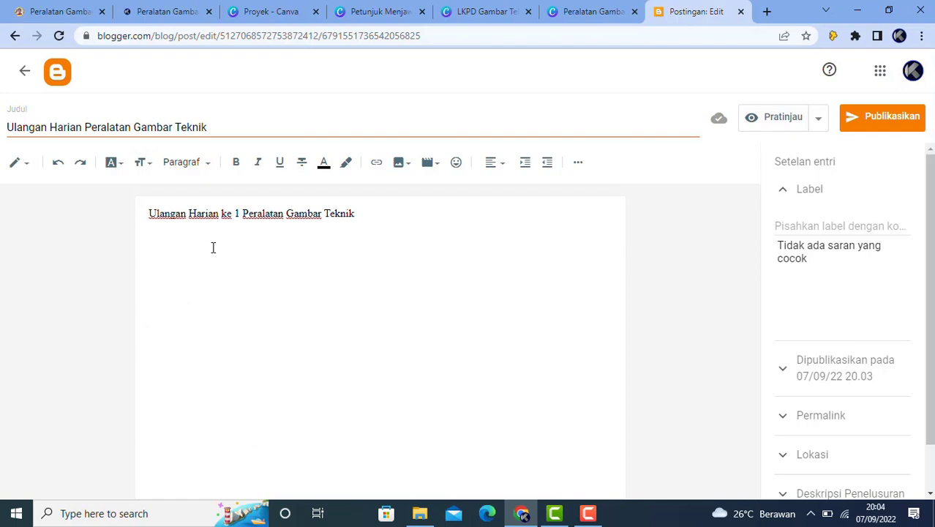
click(25, 168)
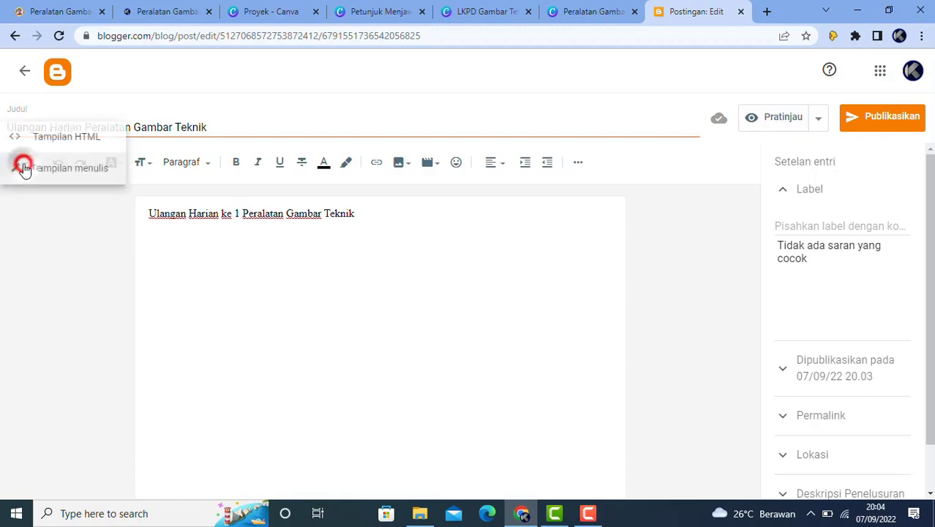
click(66, 139)
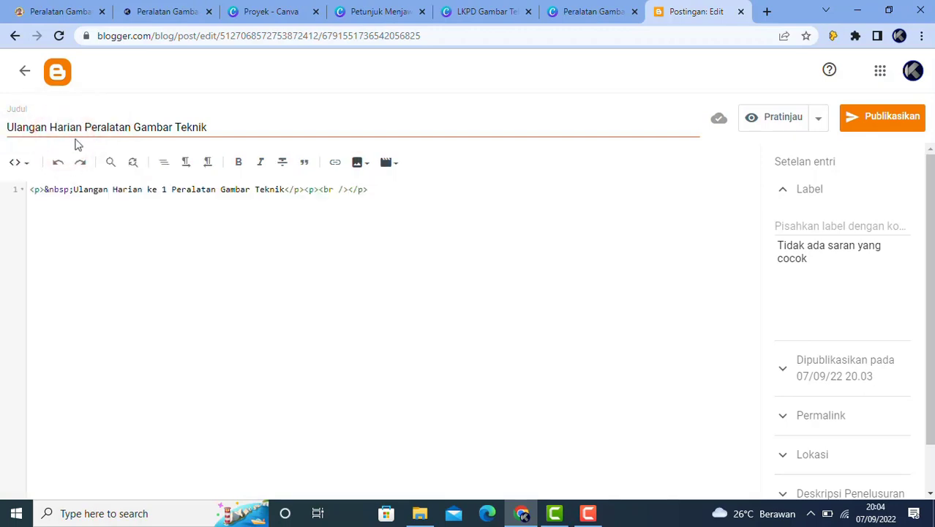
click(378, 190)
right_click(389, 189)
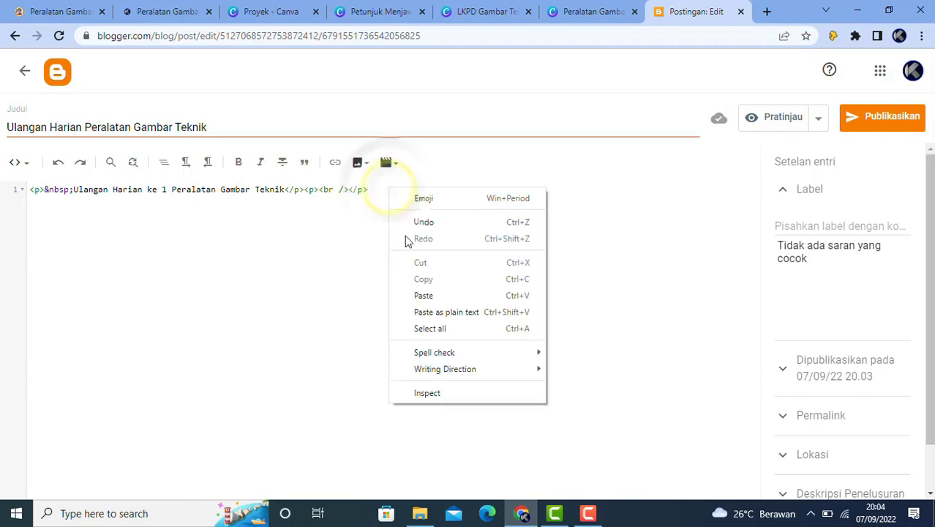
click(424, 295)
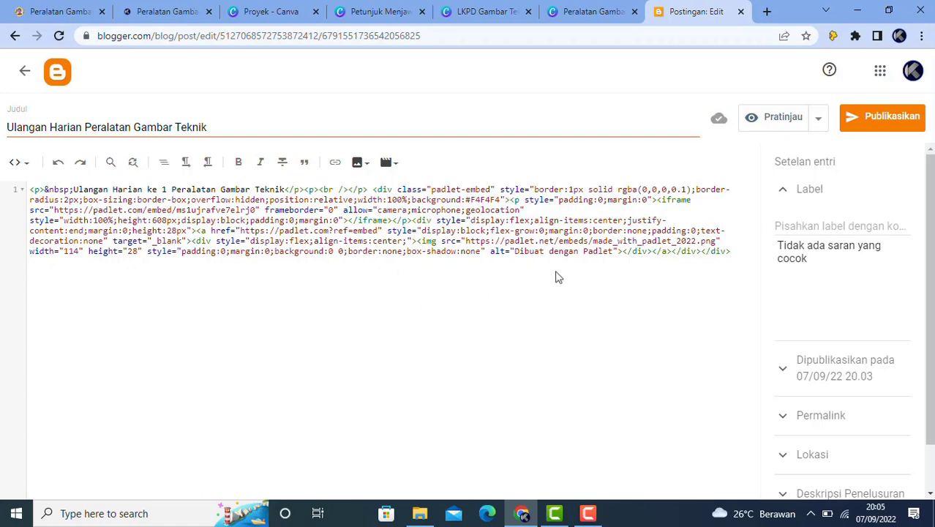
Publish the Ulangan Harian Peralatan Gambar Teknik post, and reopen it for editing in compose view.
click(885, 120)
click(550, 316)
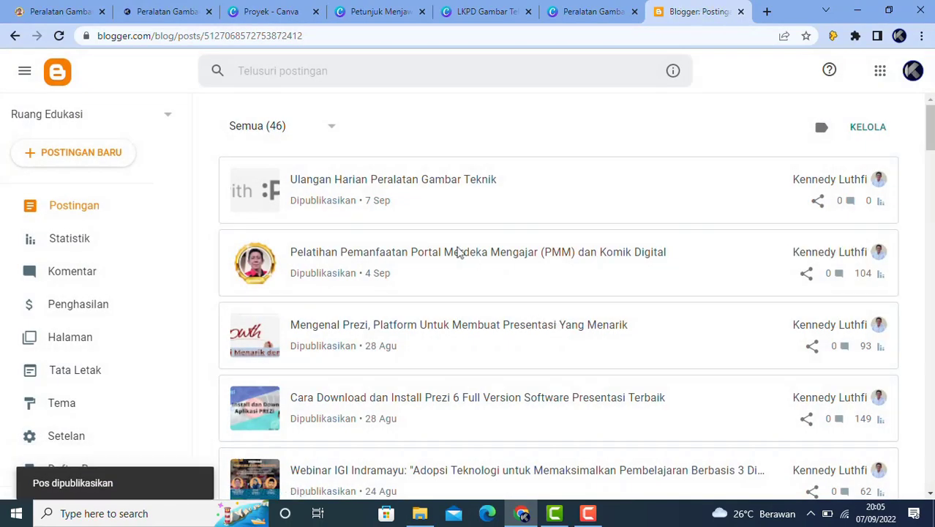
click(366, 187)
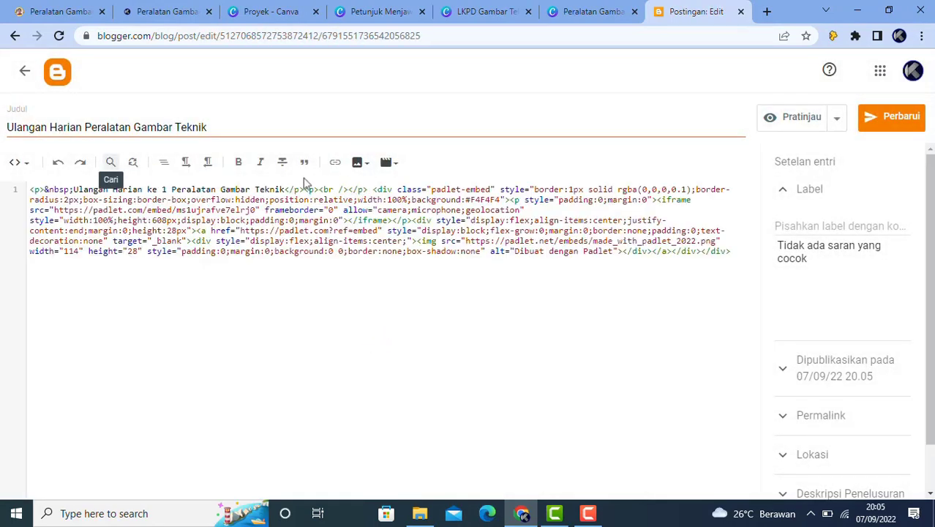
click(27, 167)
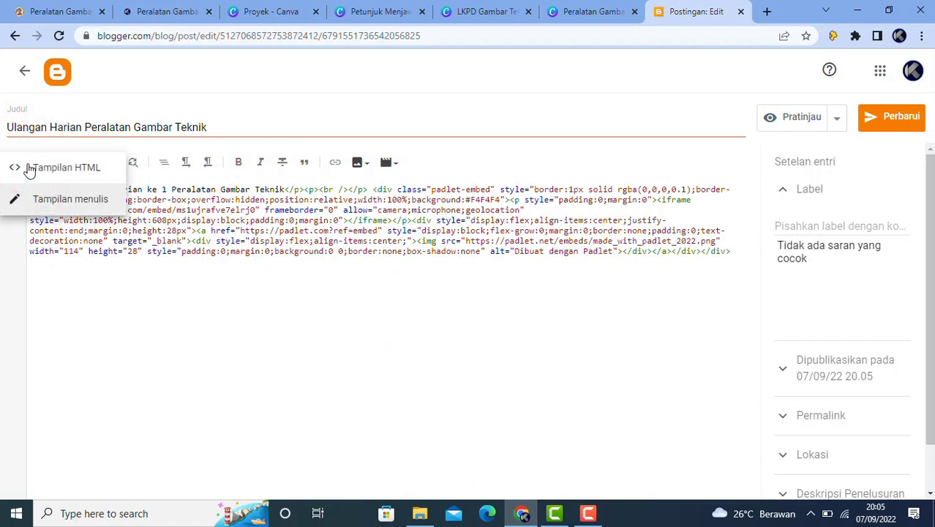
click(49, 201)
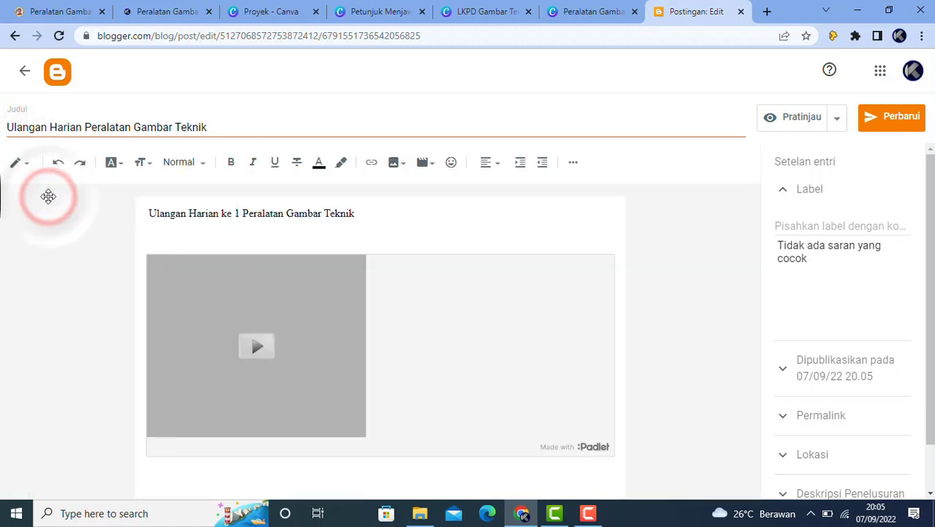
Preview the post and examine how the embedded Padlet board displays on the blog page.
click(799, 120)
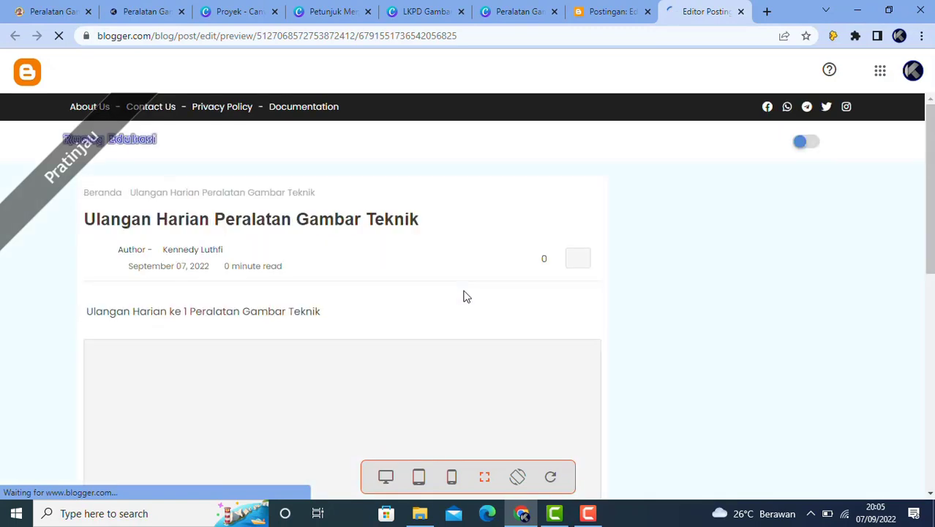
scroll(315, 319, down, 5)
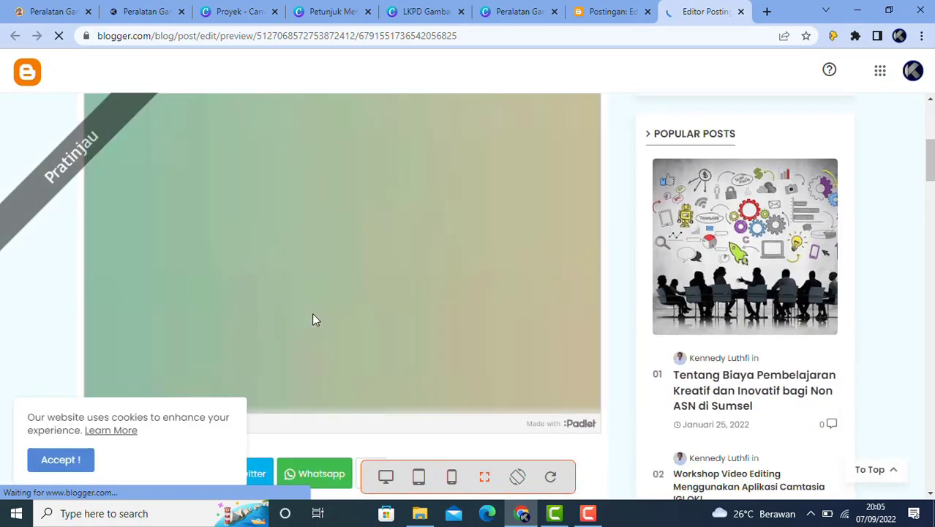
scroll(315, 320, up, 2)
scroll(381, 260, up, 1)
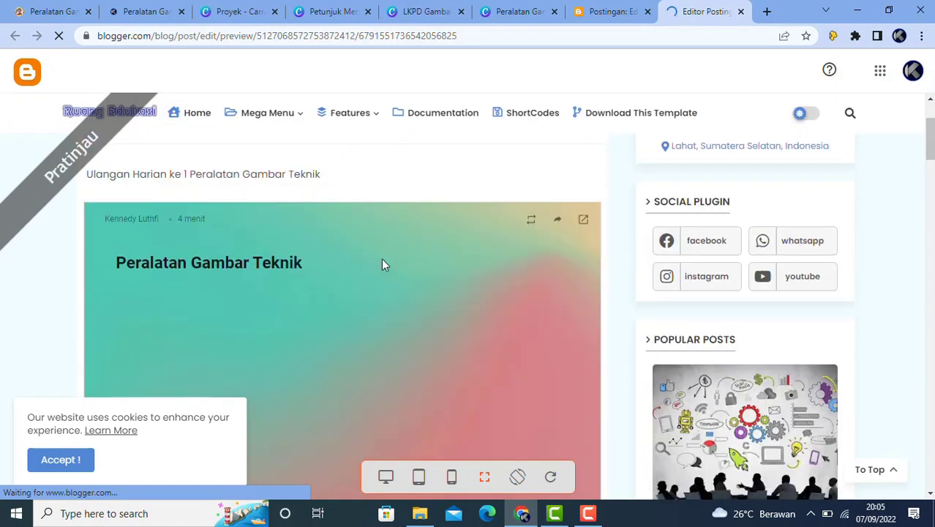
scroll(366, 267, down, 1)
scroll(316, 279, down, 1)
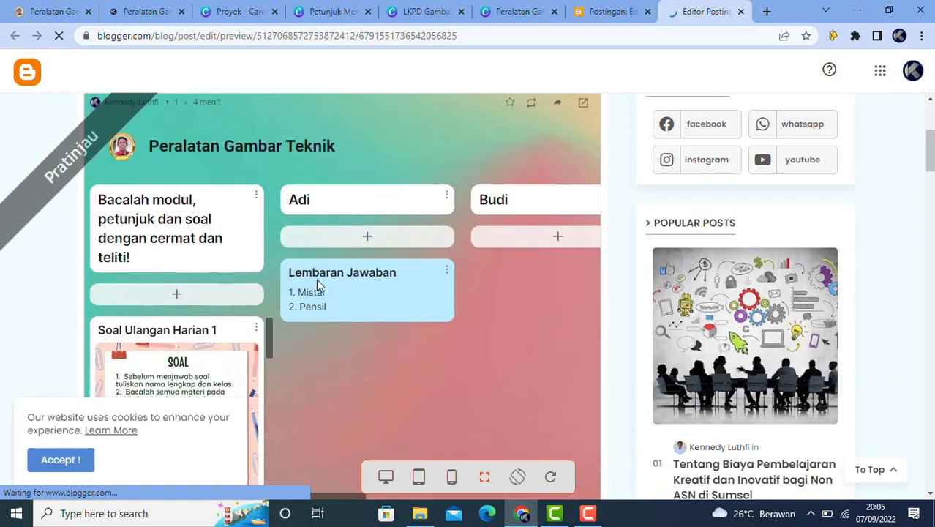
scroll(316, 279, down, 2)
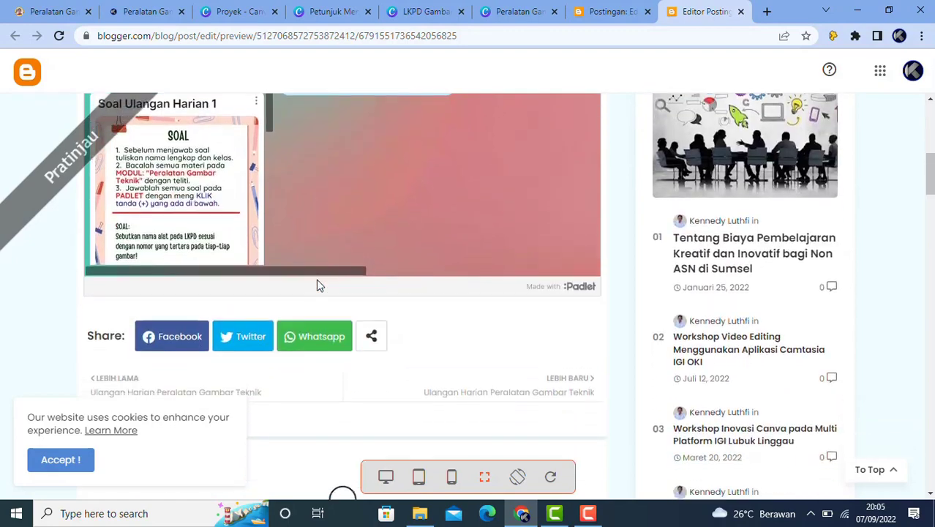
scroll(316, 279, up, 1)
scroll(316, 279, up, 2)
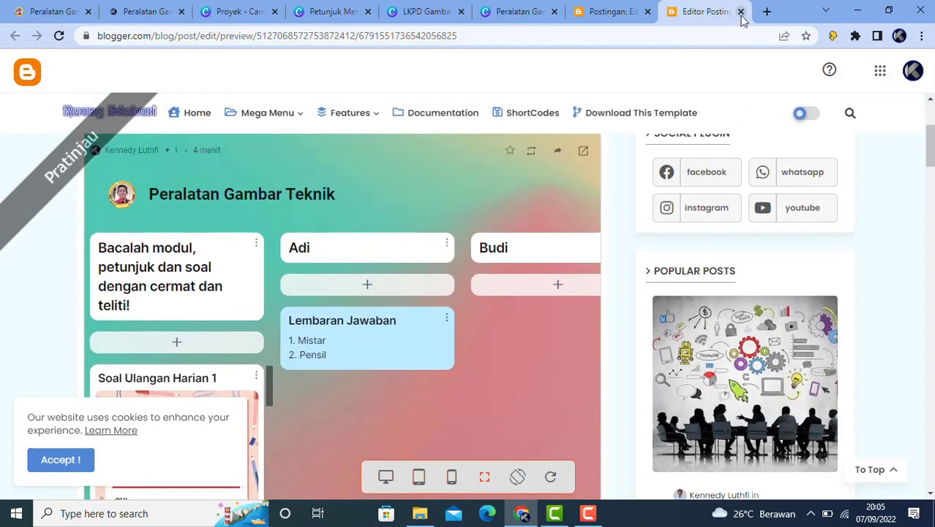